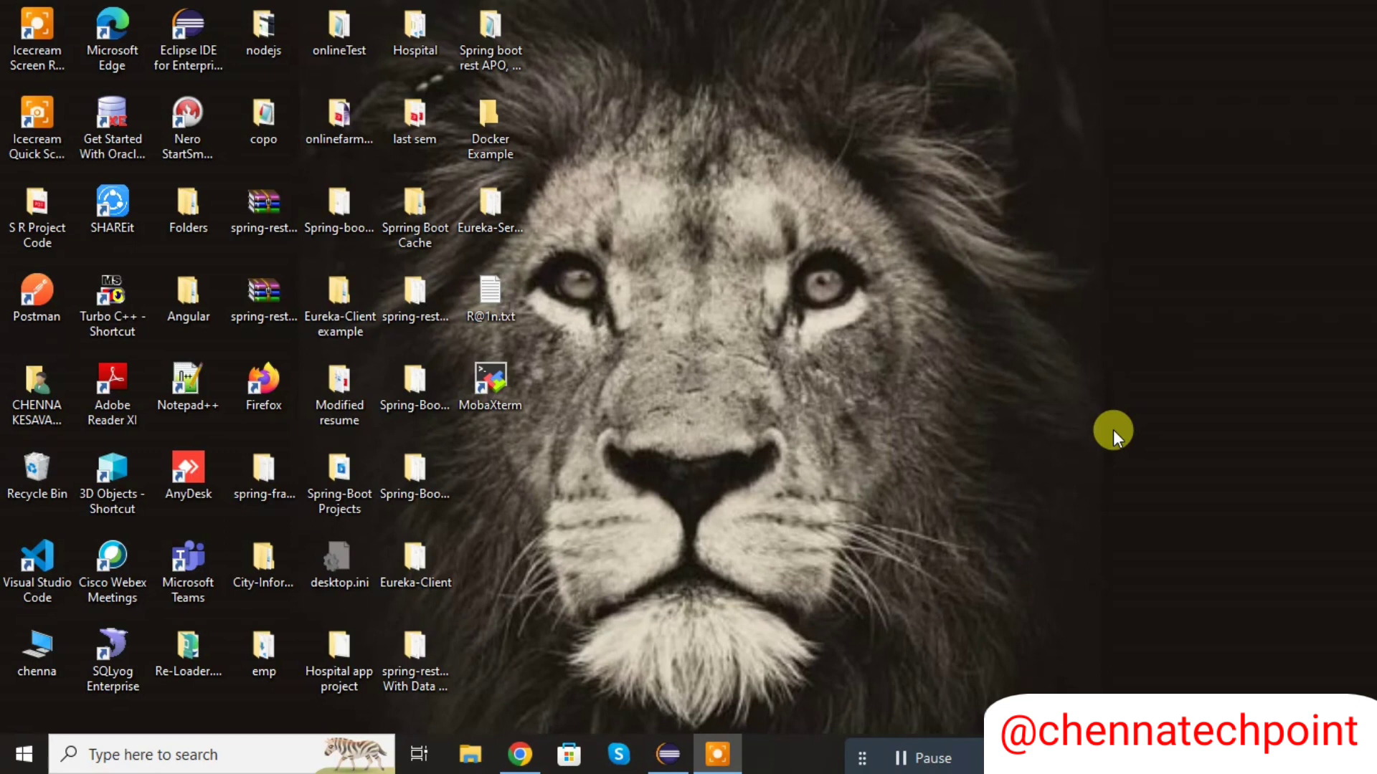
- Switch to Eclipse IDE and open SpringbootDemoApplication.java from the com.chennatechpoint package of Springboot_demo
{"action": "left_click", "coordinate": [668, 739]}
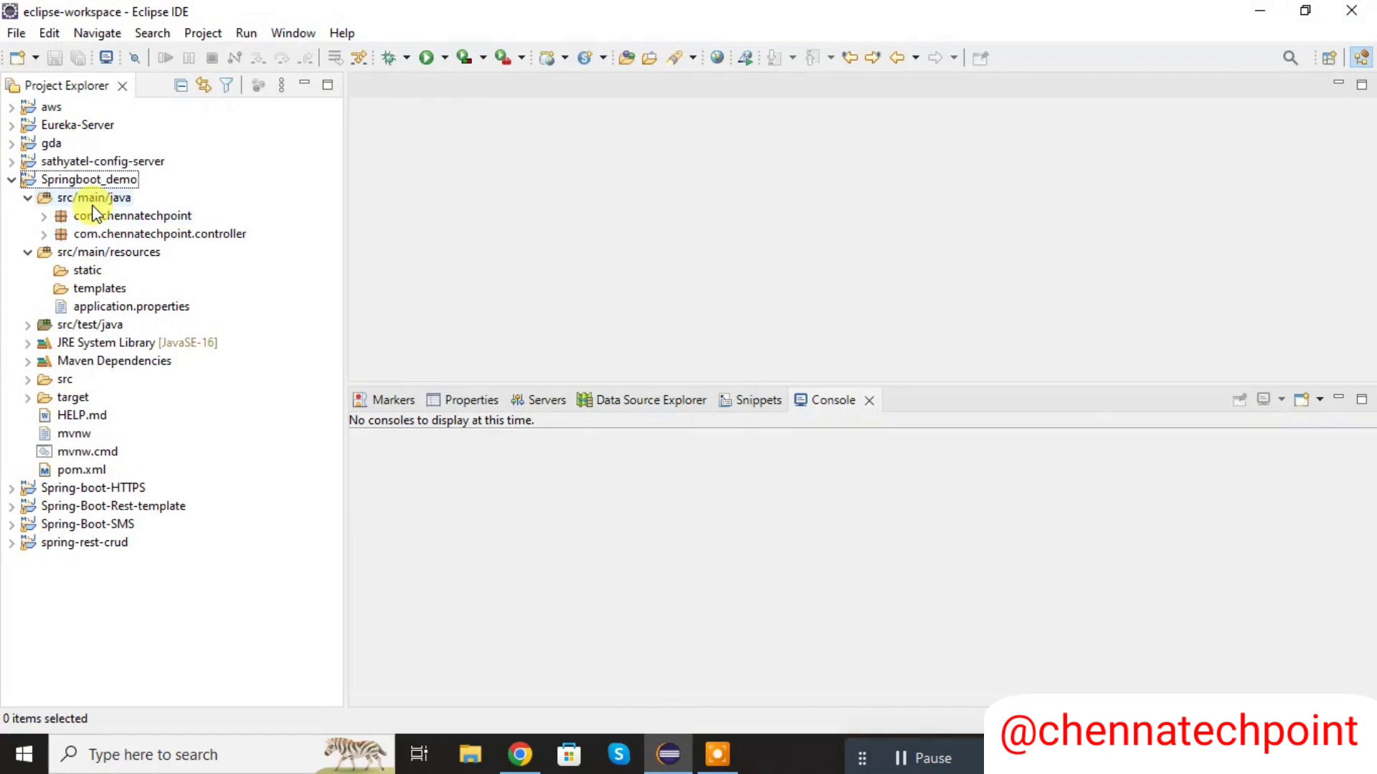
{"action": "left_click", "coordinate": [44, 216]}
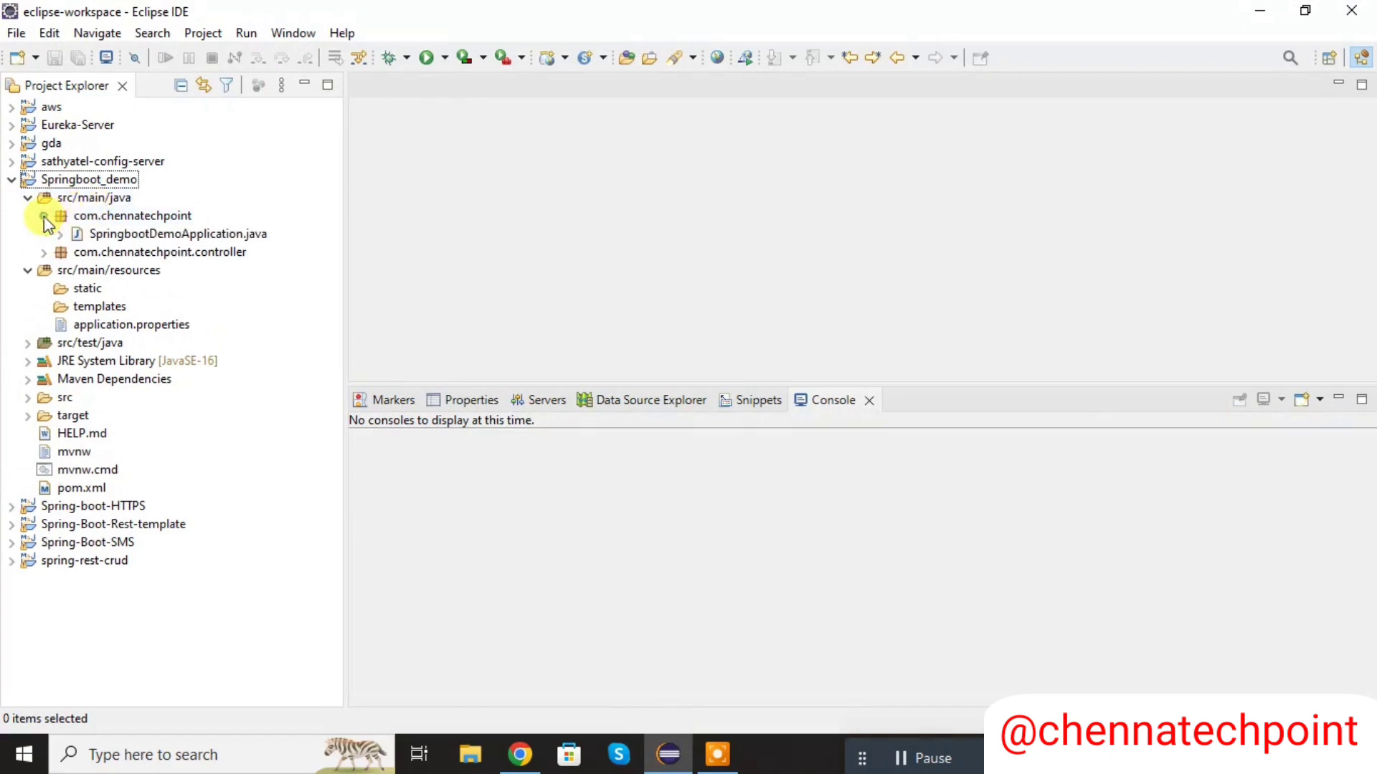
{"action": "double_click", "coordinate": [136, 235]}
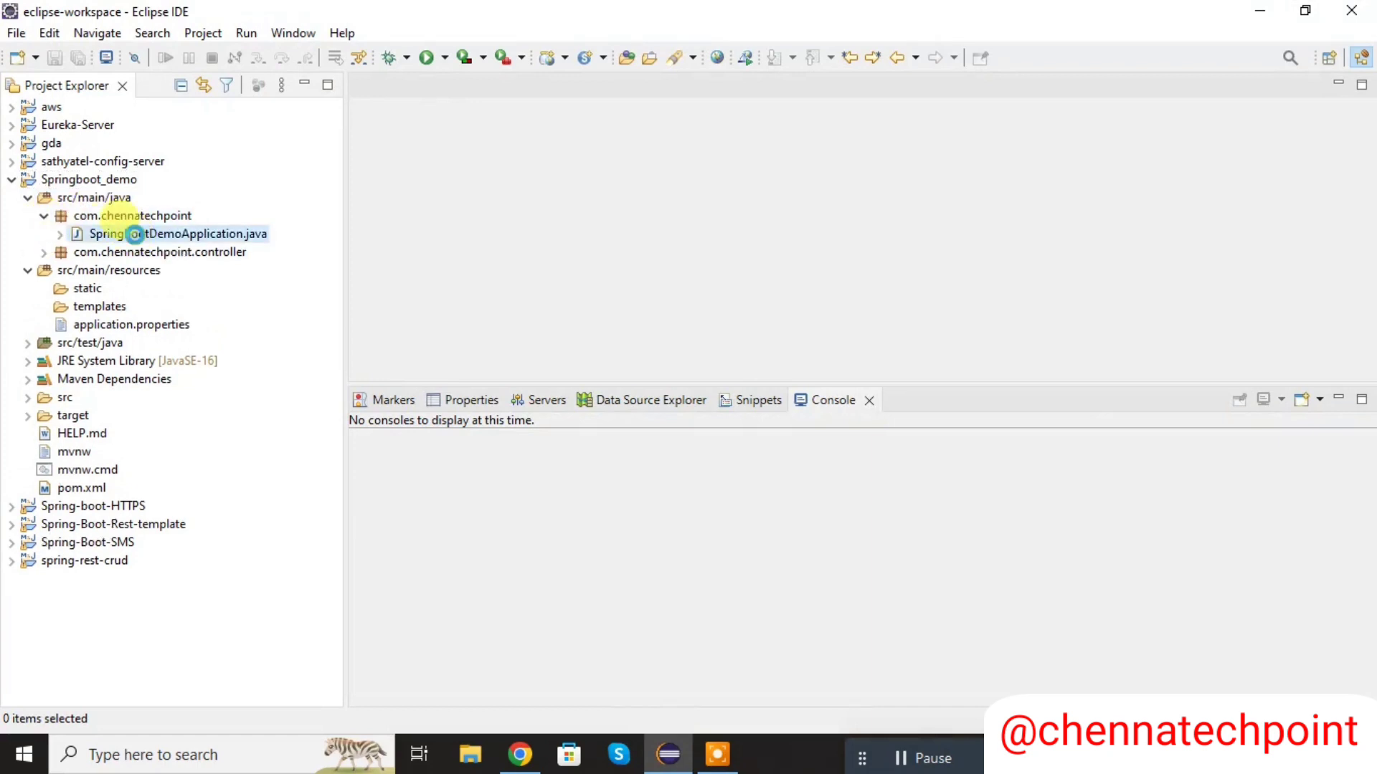
{"action": "left_click", "coordinate": [458, 182]}
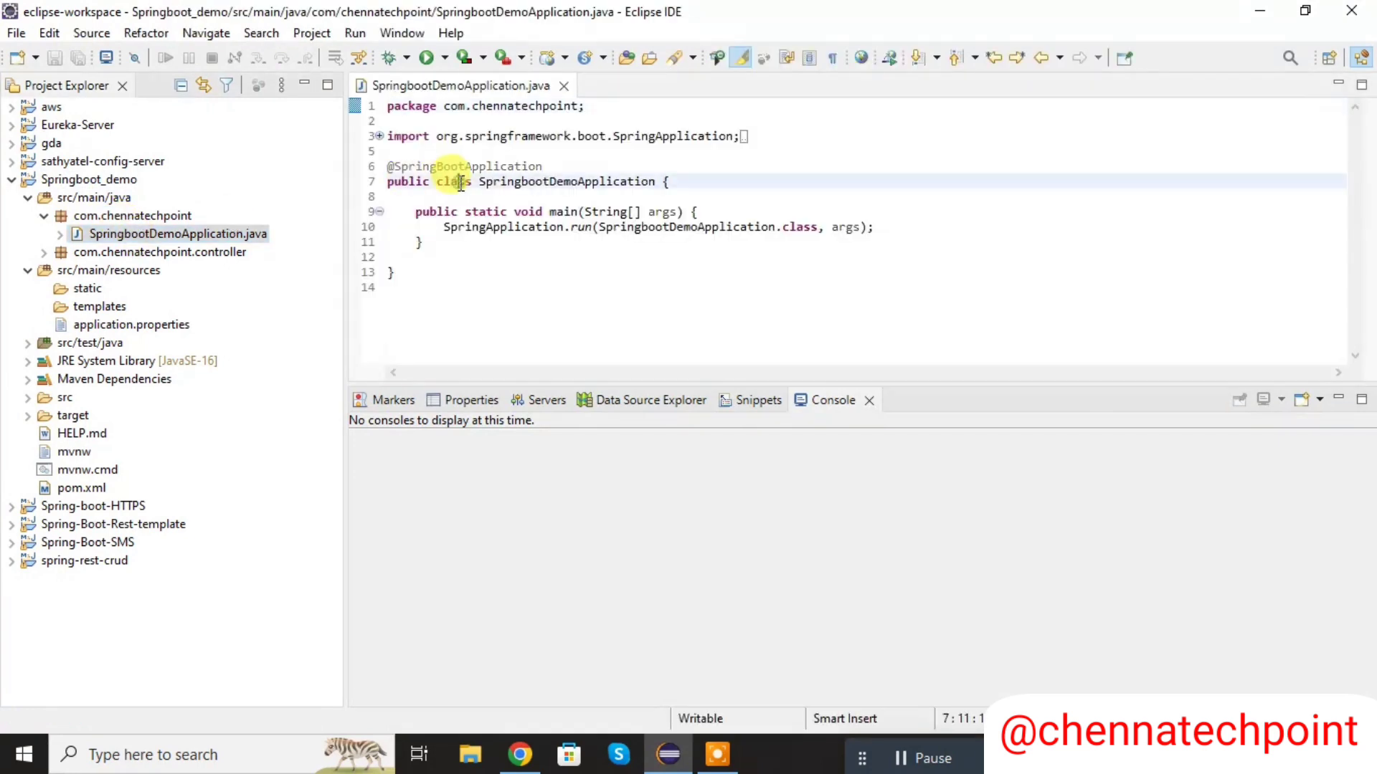
{"action": "left_click", "coordinate": [44, 252]}
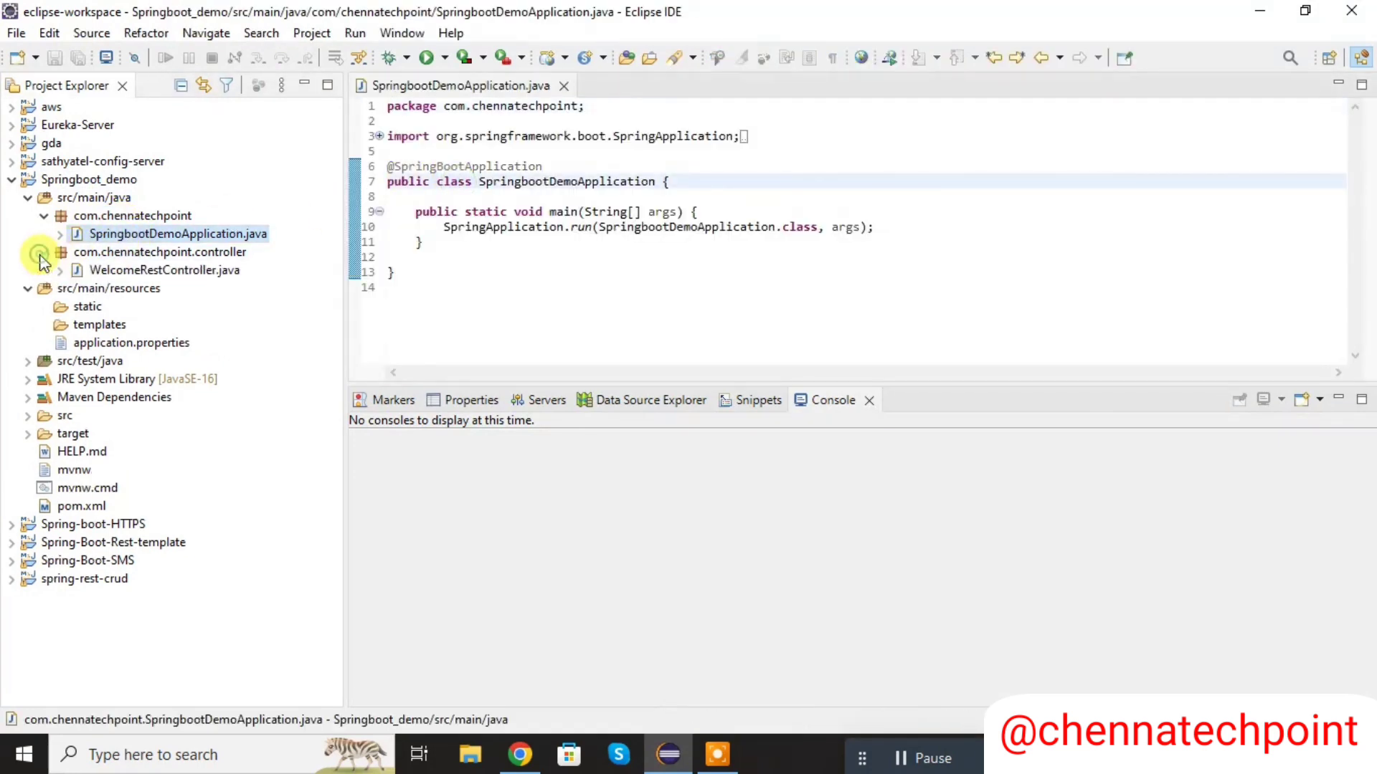
{"action": "left_click", "coordinate": [126, 270]}
{"action": "double_click", "coordinate": [126, 270]}
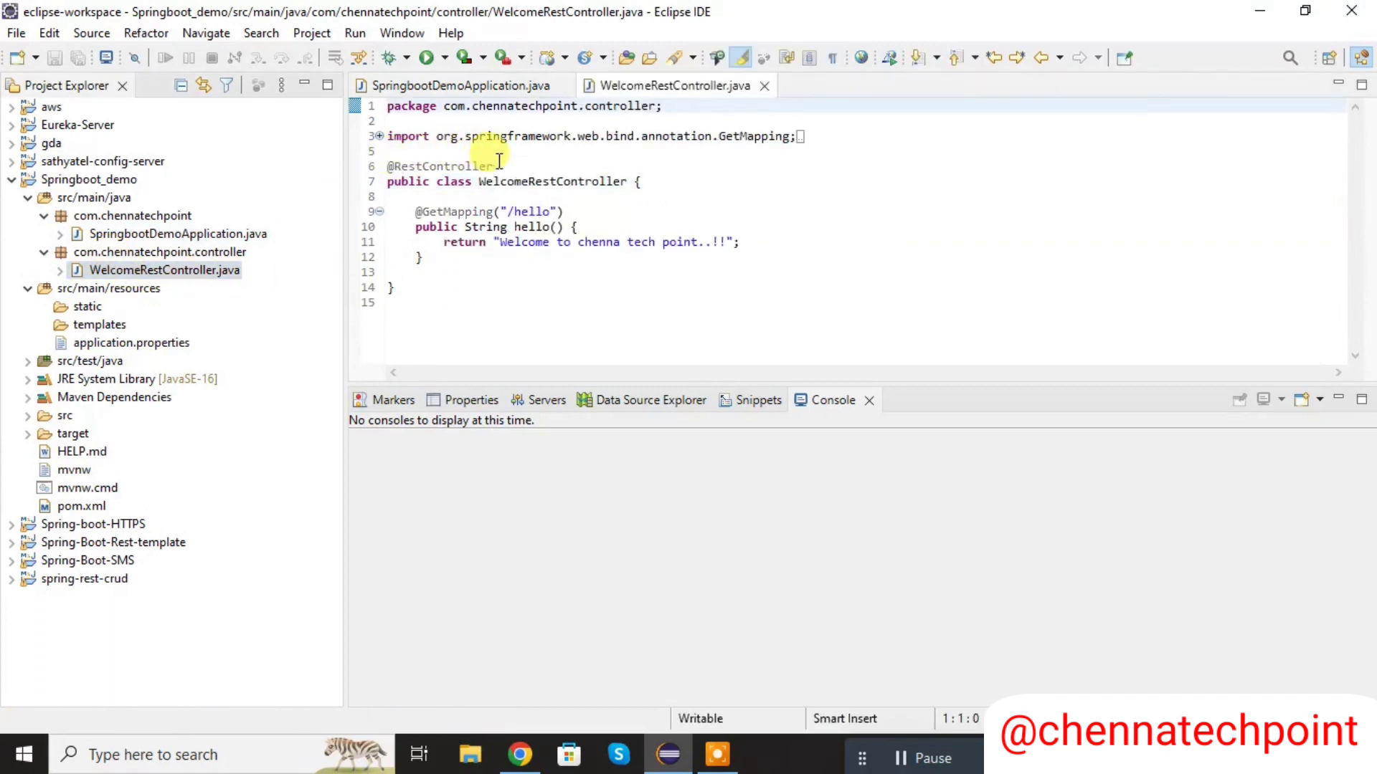
{"action": "left_click_drag", "start_coordinate": [502, 166], "coordinate": [375, 163]}
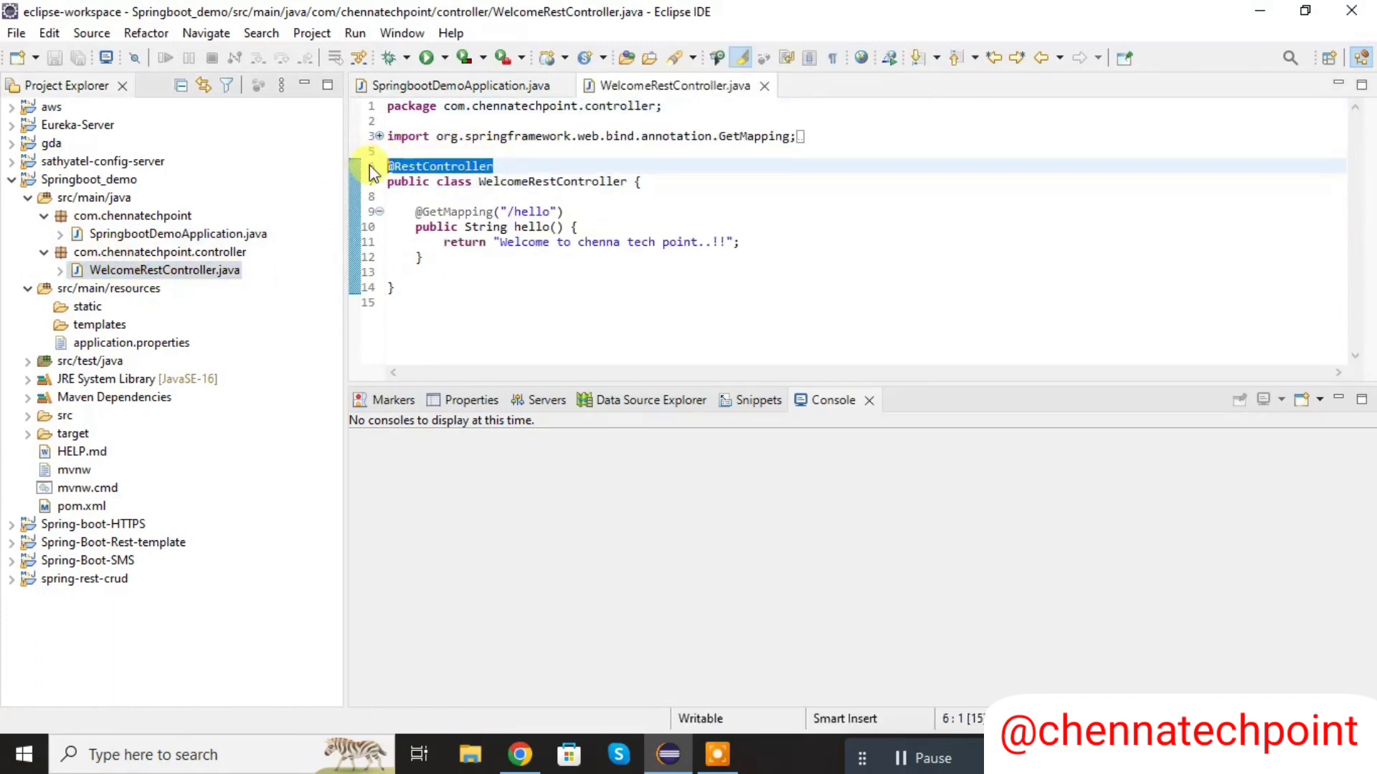
{"action": "left_click_drag", "start_coordinate": [513, 211], "coordinate": [554, 209]}
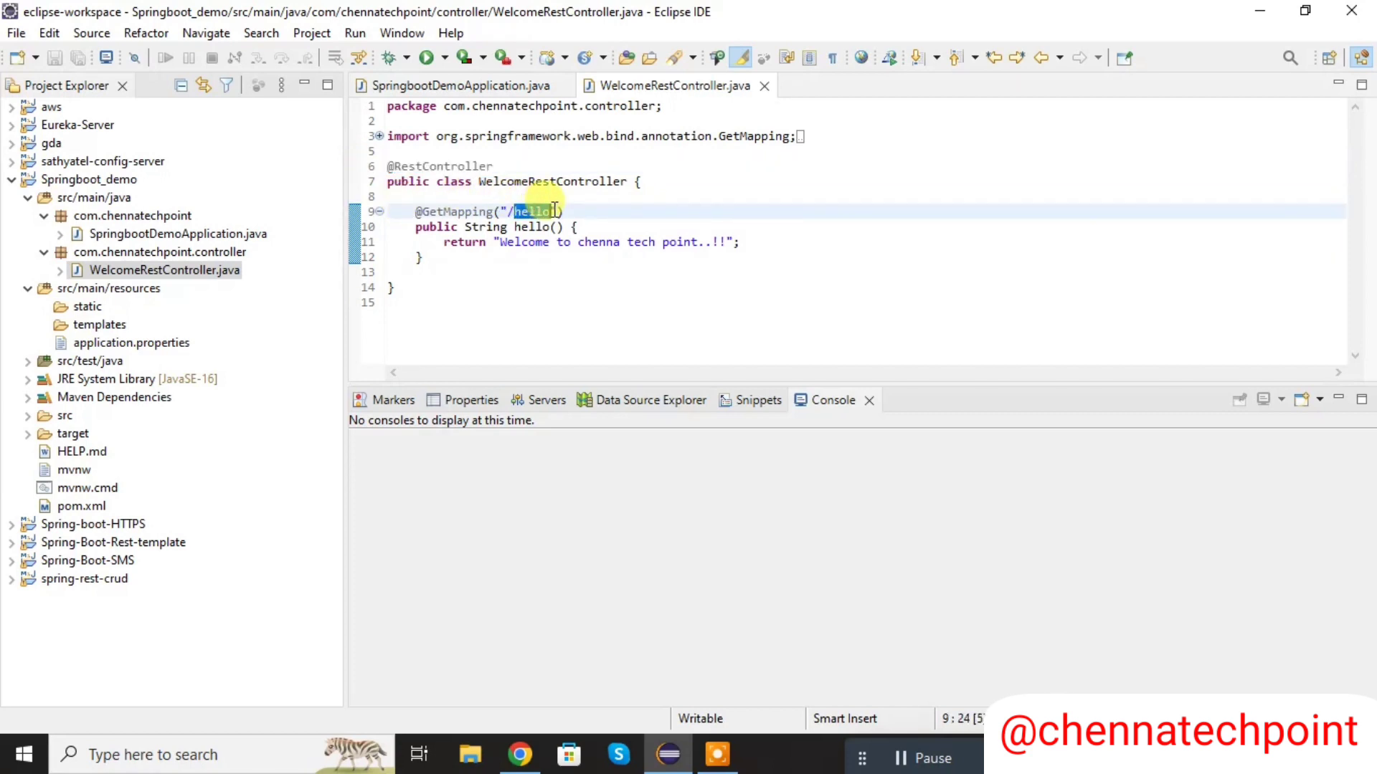
{"action": "left_click", "coordinate": [555, 209]}
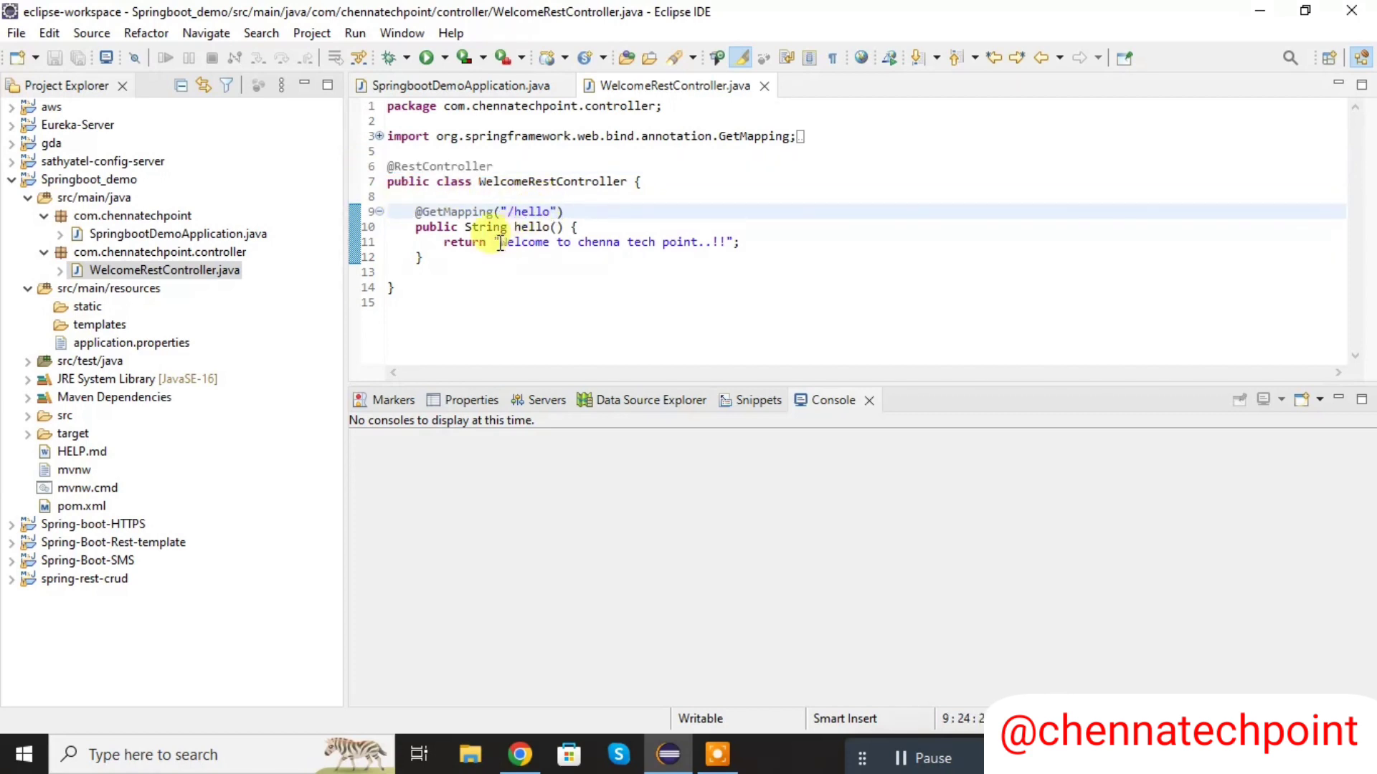
{"action": "left_click_drag", "start_coordinate": [487, 226], "coordinate": [704, 248]}
{"action": "left_click", "coordinate": [551, 228]}
{"action": "left_click", "coordinate": [503, 243]}
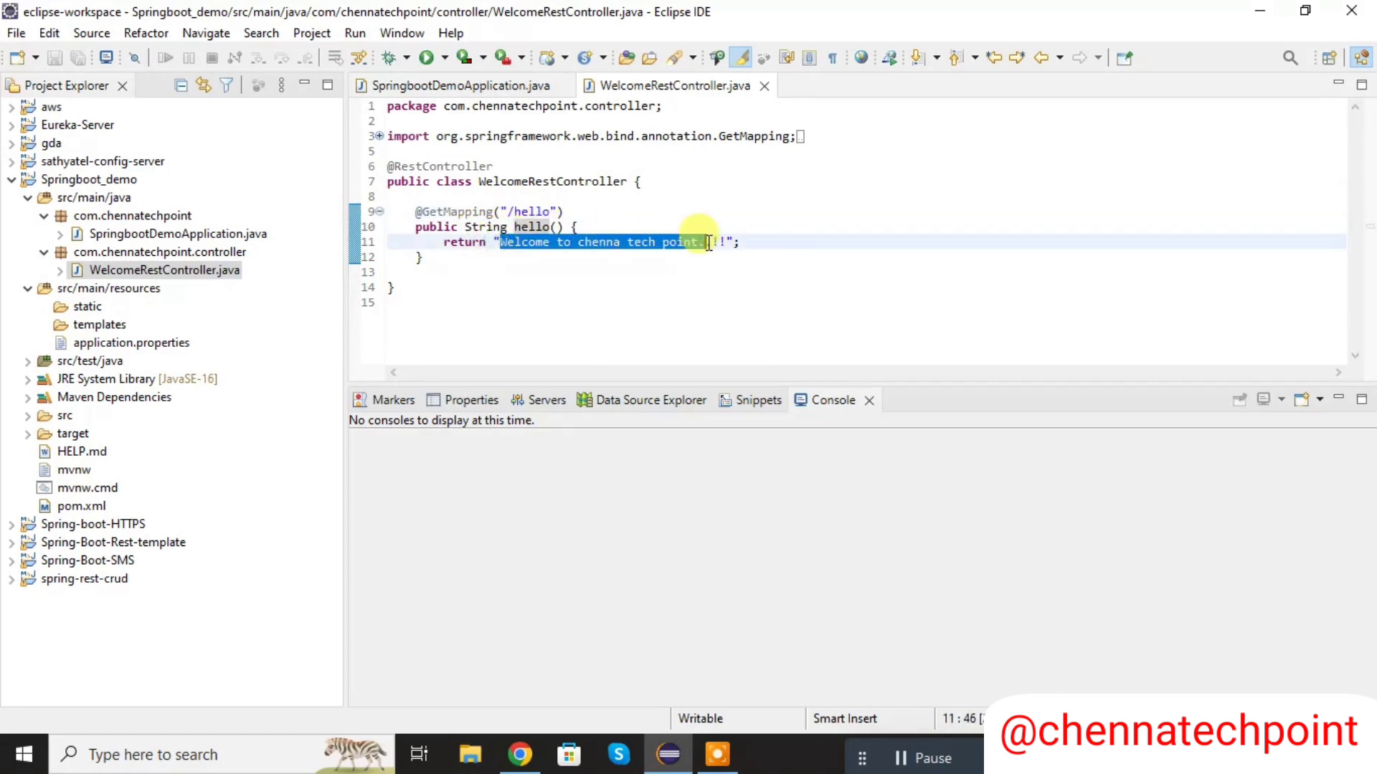
{"action": "left_click", "coordinate": [645, 287]}
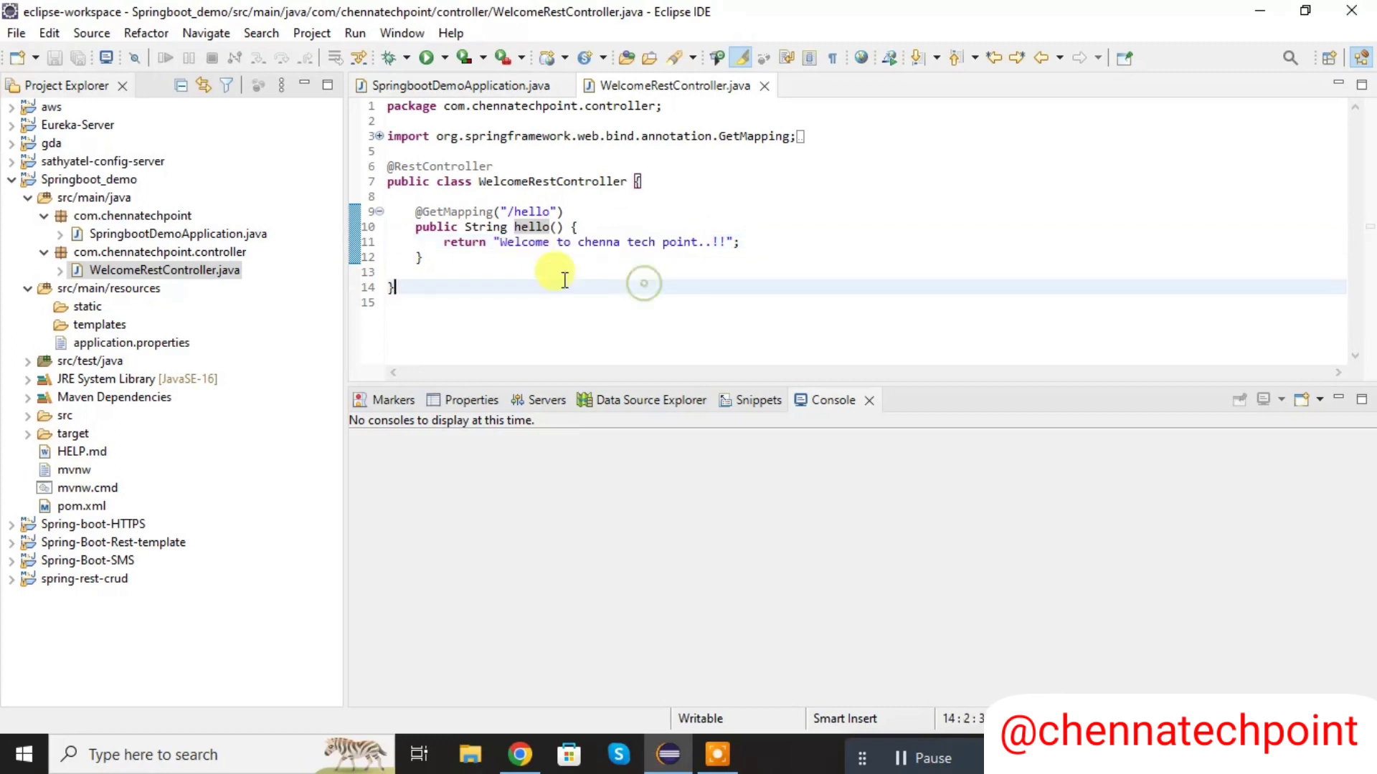
- Add server.port=8082 to the first line of application.properties and save the file
{"action": "left_click", "coordinate": [157, 341]}
{"action": "double_click", "coordinate": [157, 341]}
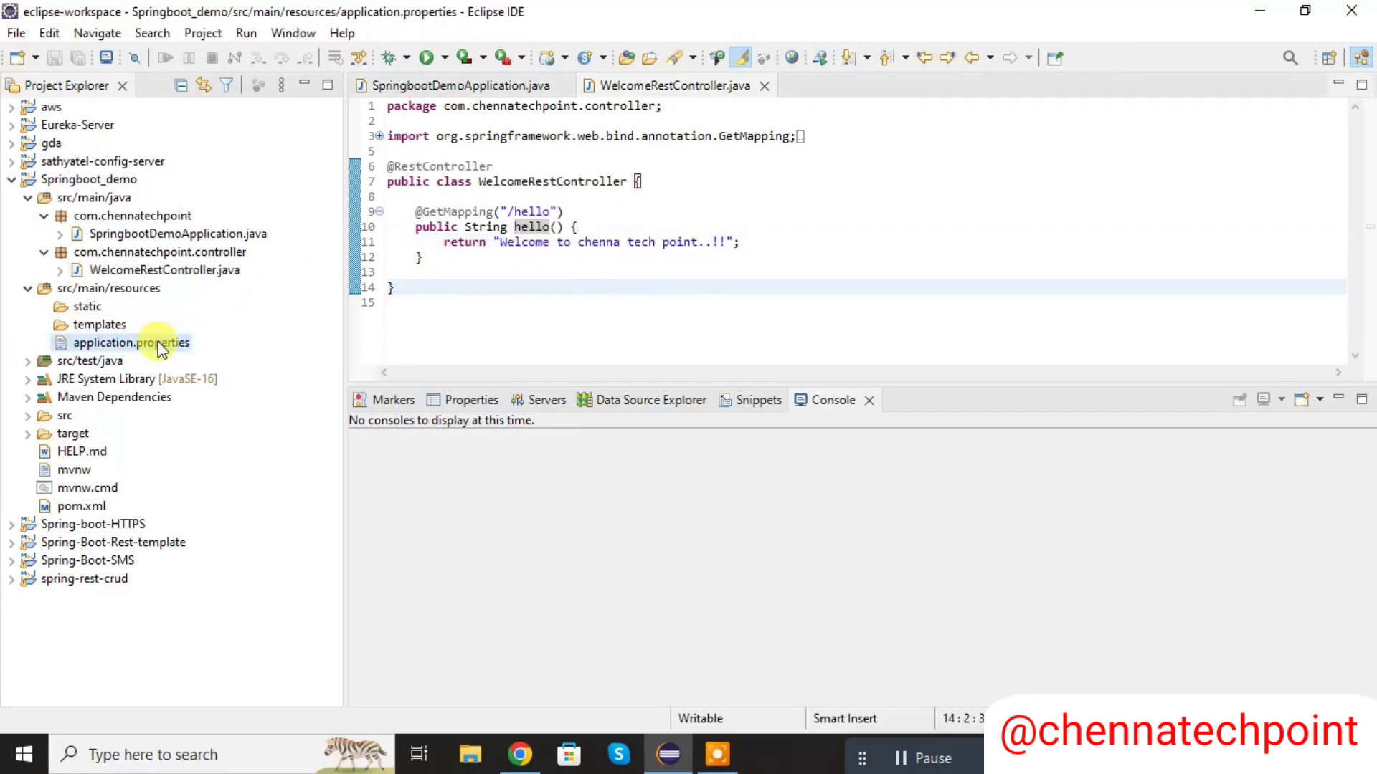
{"action": "left_click", "coordinate": [599, 122]}
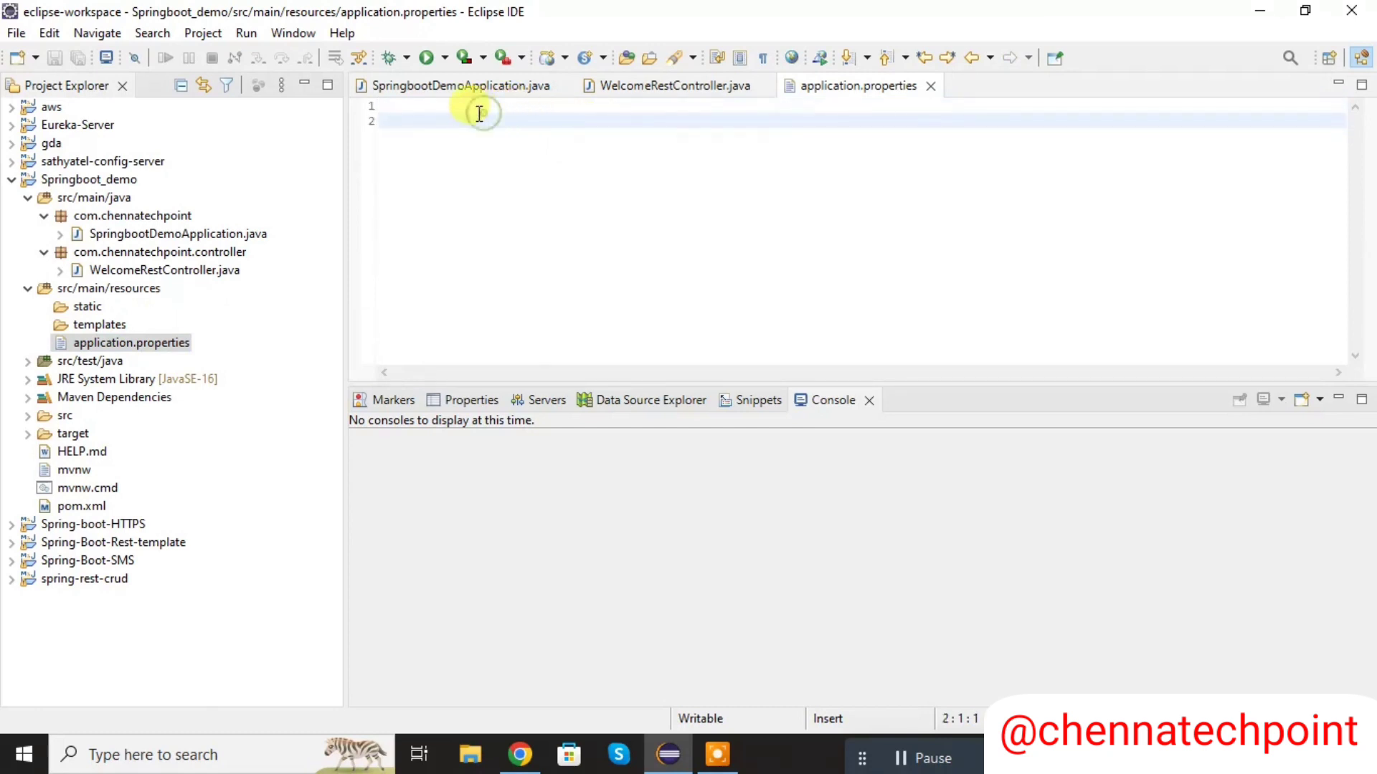
{"action": "left_click", "coordinate": [447, 109]}
{"action": "type", "text": "se"}
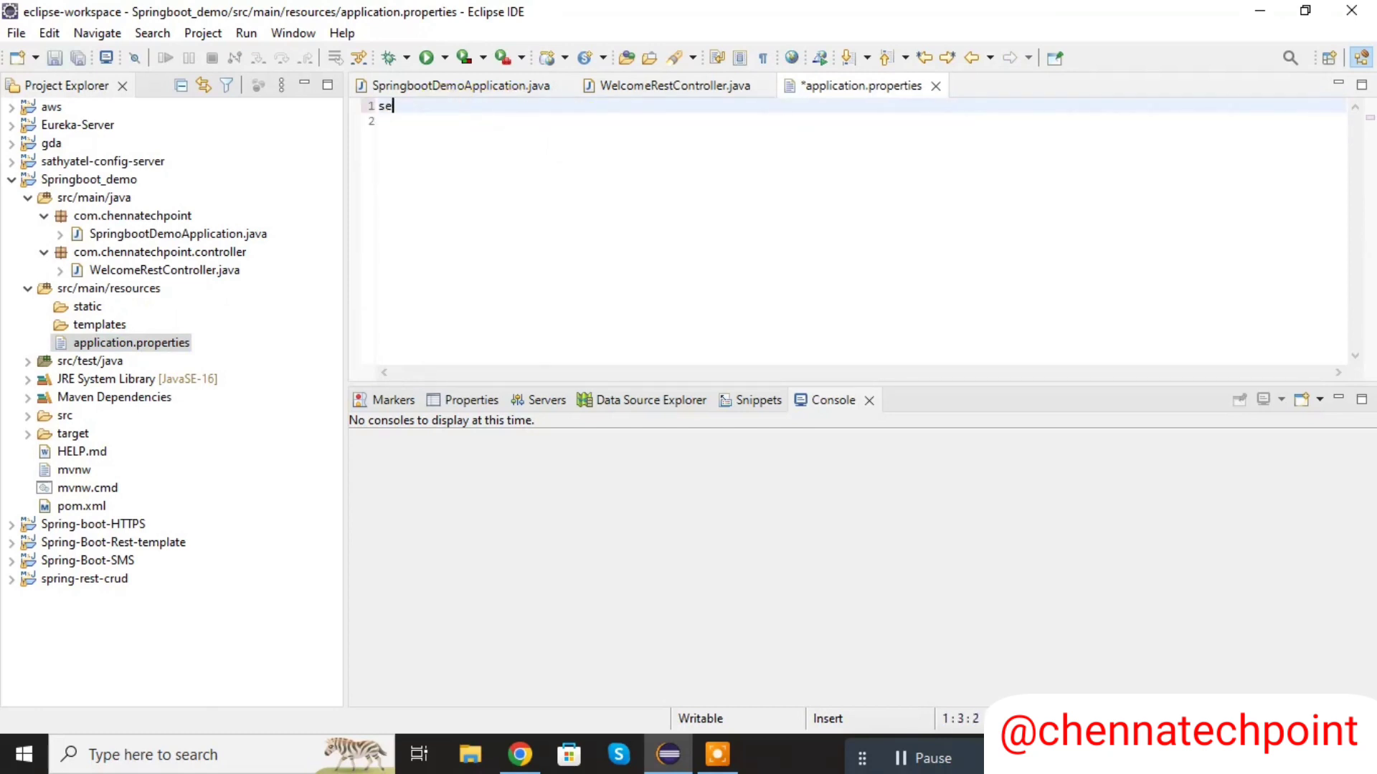
{"action": "type", "text": "rver.port=8082"}
{"action": "key", "text": "ctrl+s"}
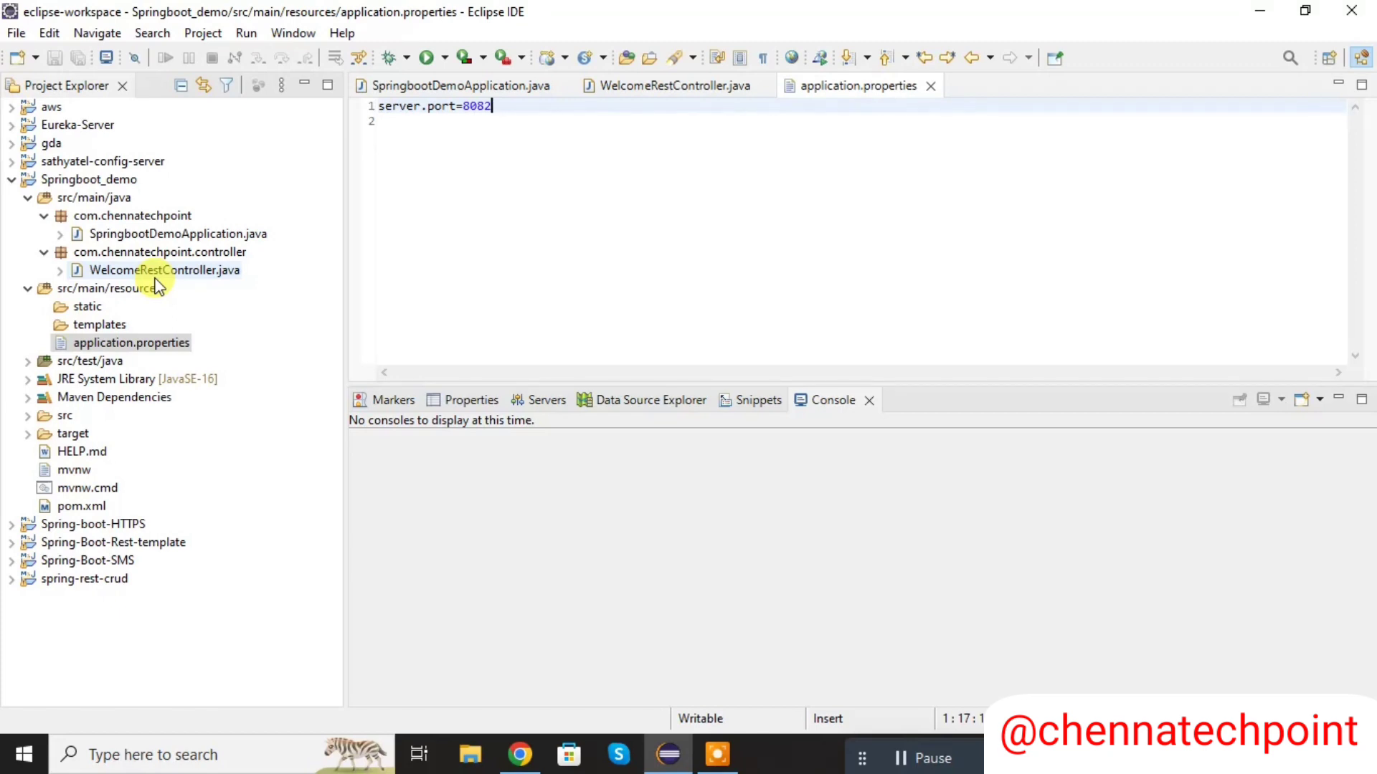
- Add a packaging element with the value jar below the project version in pom.xml and save it
{"action": "left_click", "coordinate": [87, 507]}
{"action": "double_click", "coordinate": [88, 507]}
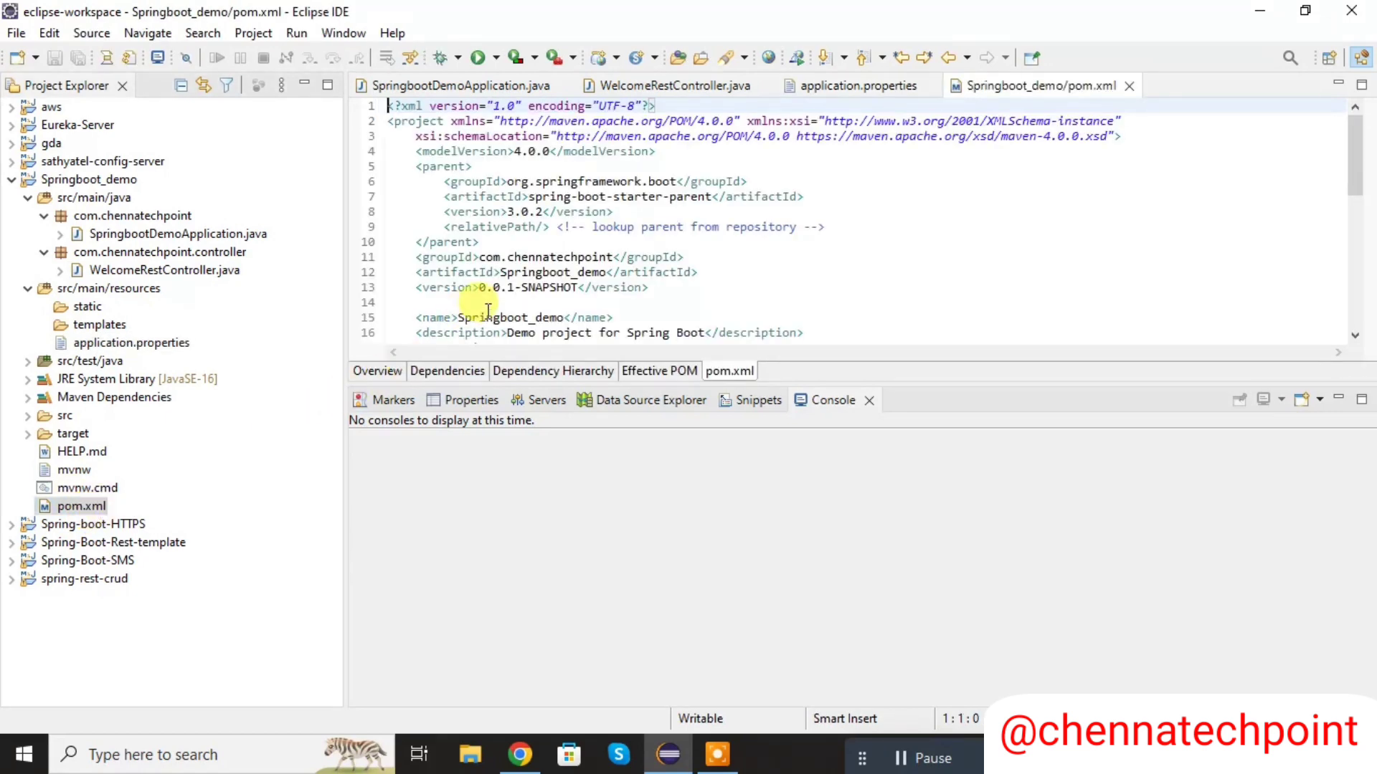
{"action": "left_click", "coordinate": [524, 303]}
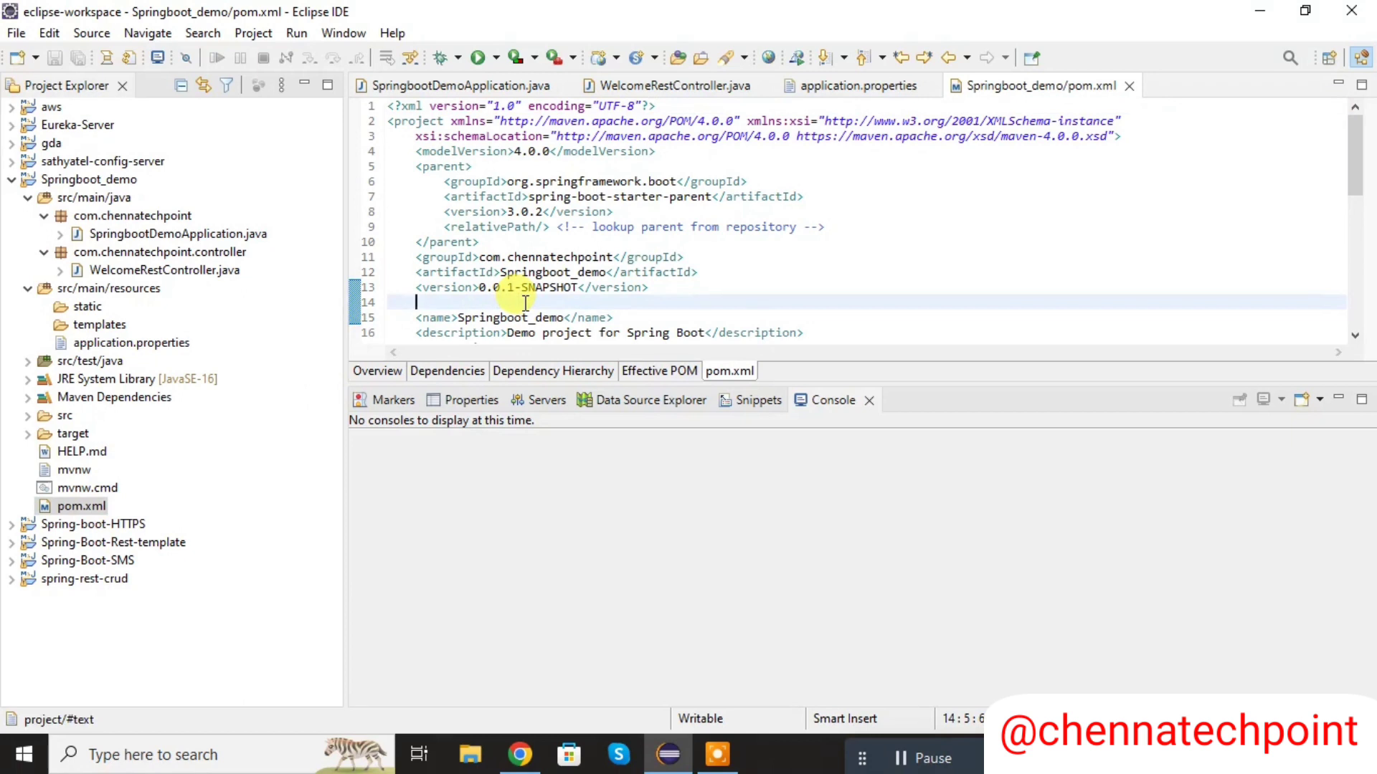
{"action": "type", "text": "<pac"}
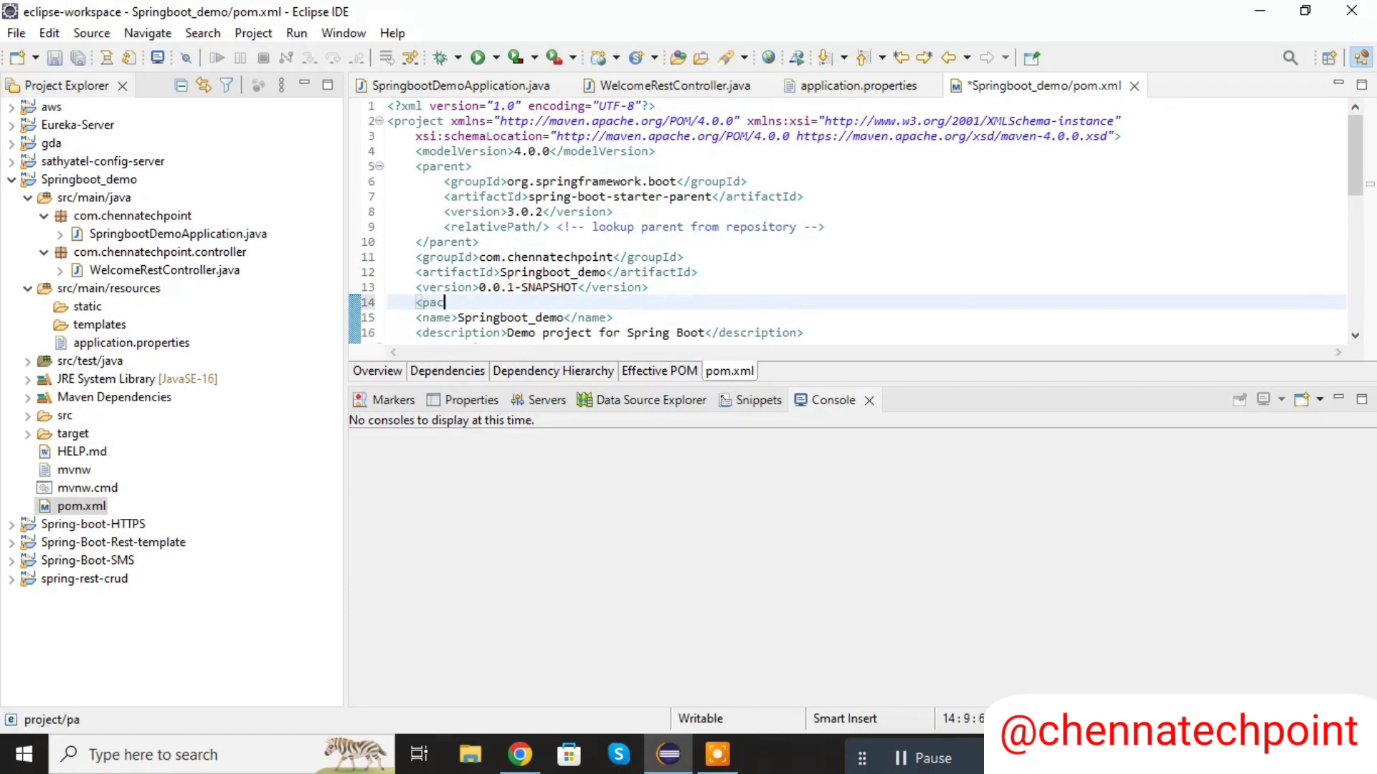
{"action": "type", "text": "kaging>j"}
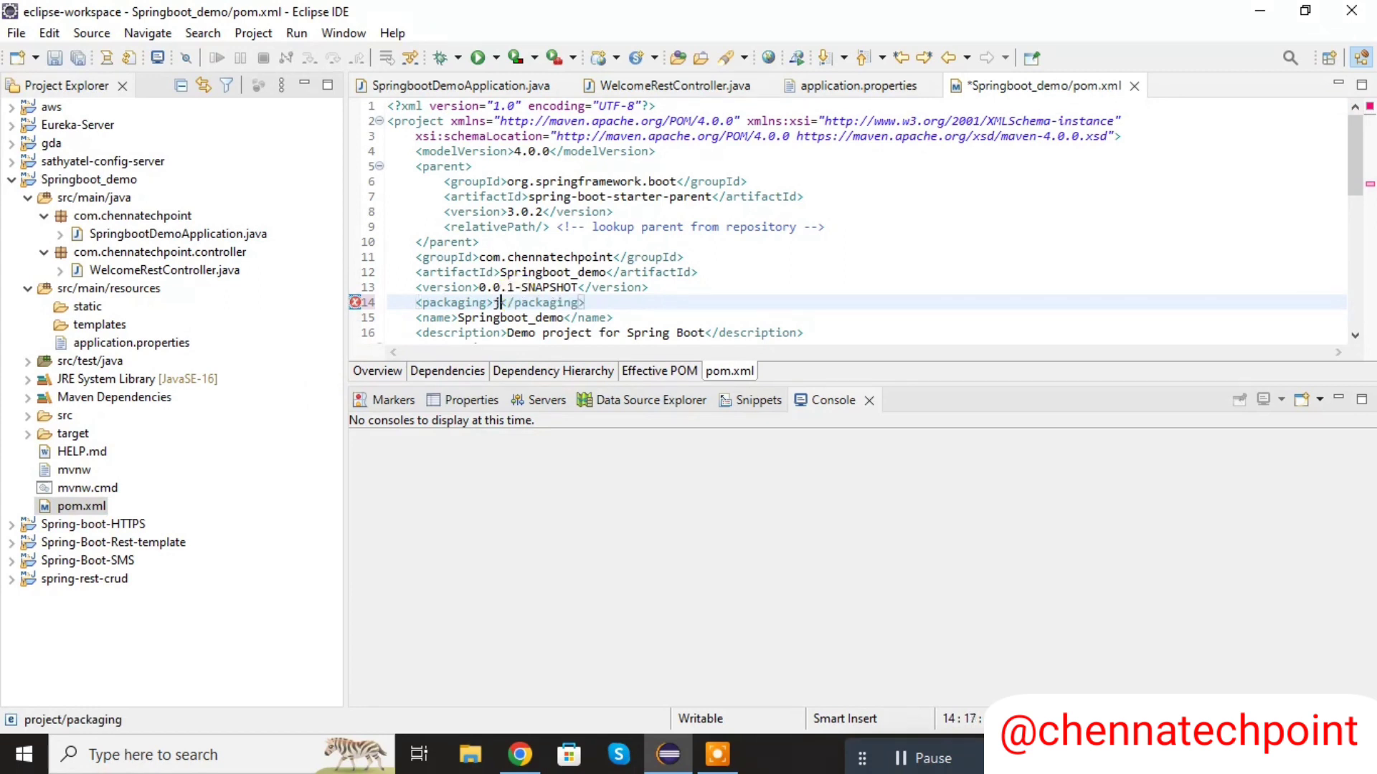
{"action": "type", "text": "ar"}
{"action": "key", "text": "ctrl+s"}
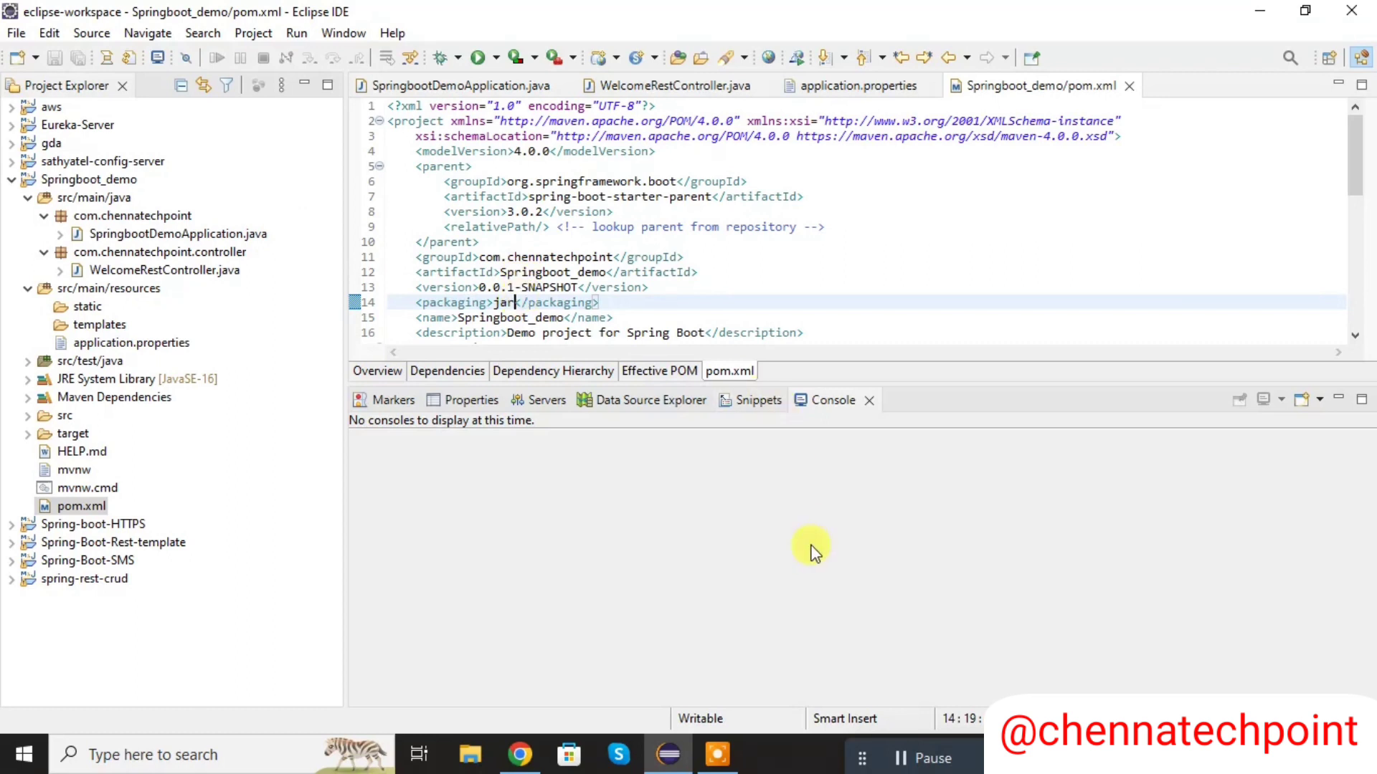
- Run Maven clean on the Springboot_demo project
{"action": "left_click", "coordinate": [91, 180]}
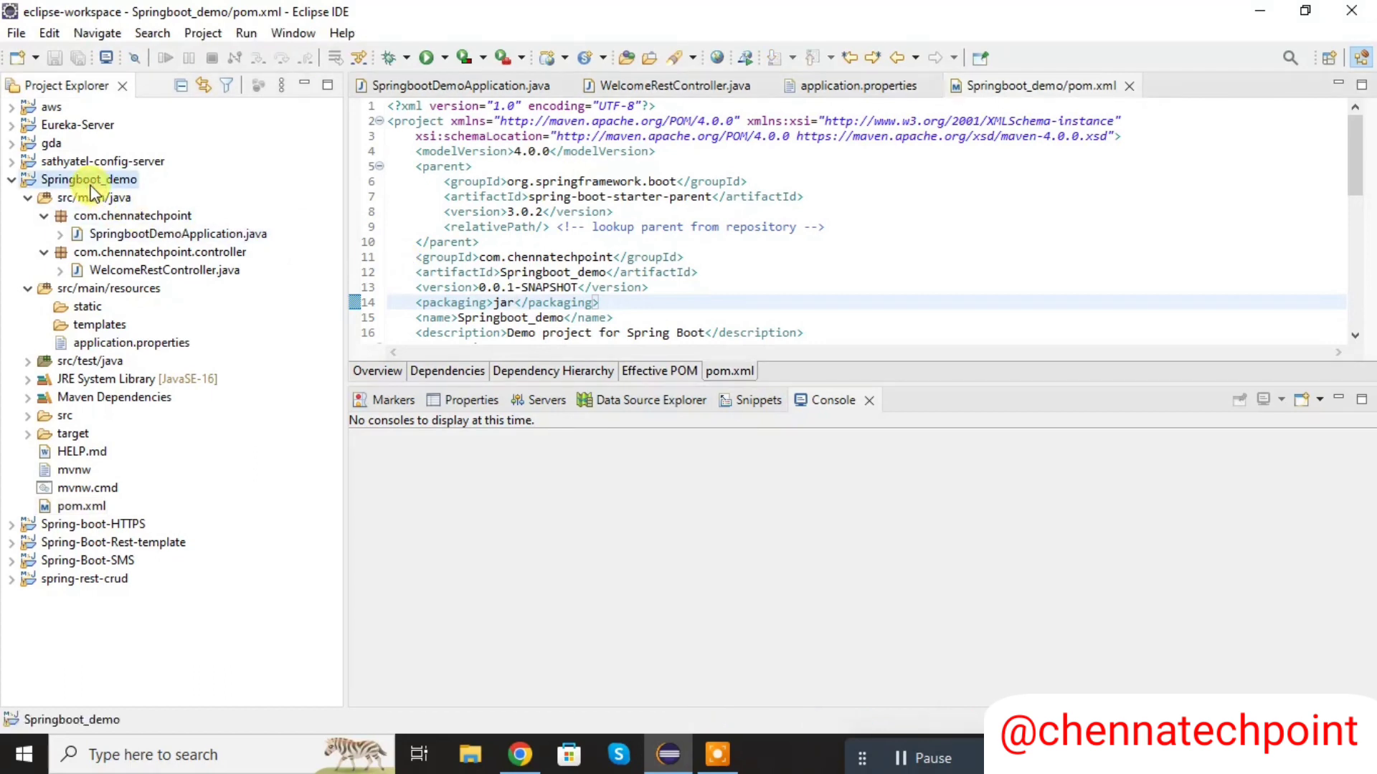
{"action": "right_click", "coordinate": [93, 192]}
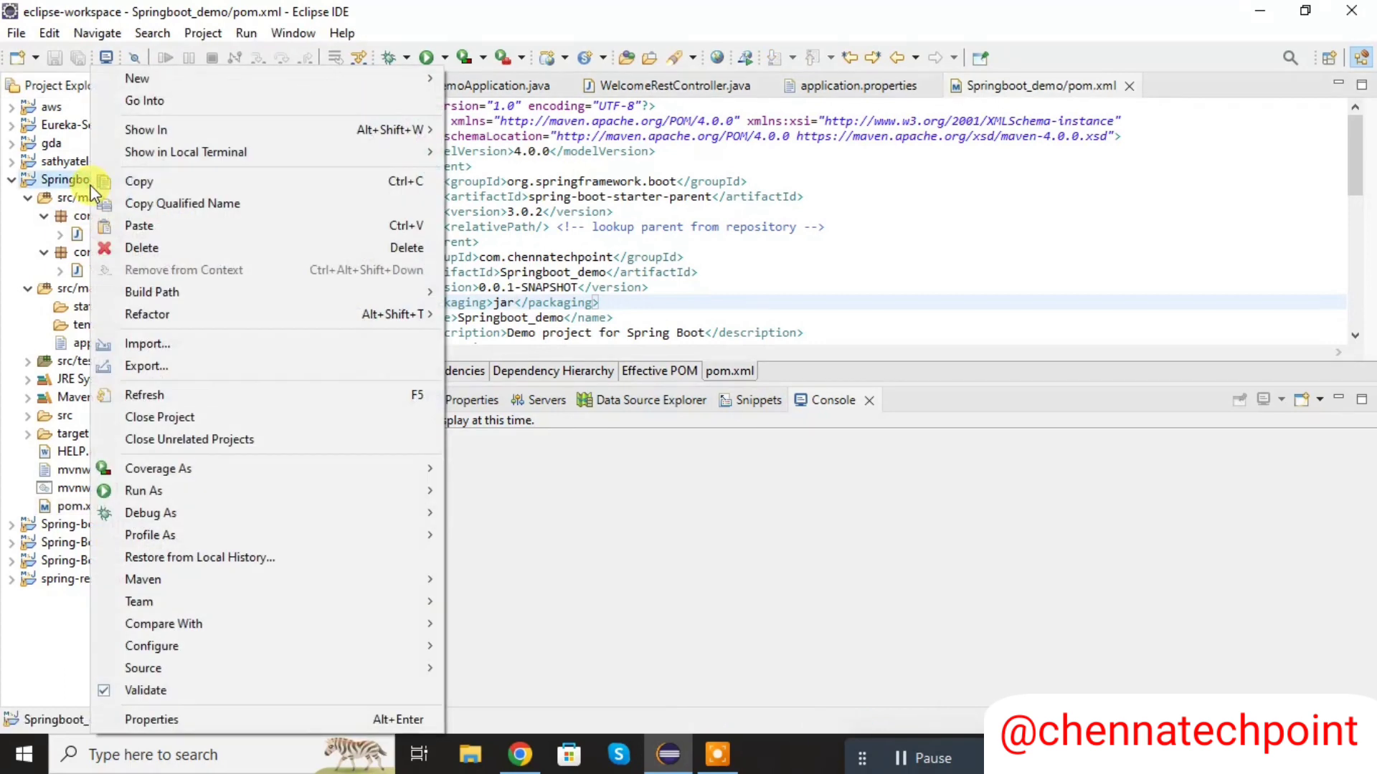
{"action": "mouse_move", "coordinate": [274, 513]}
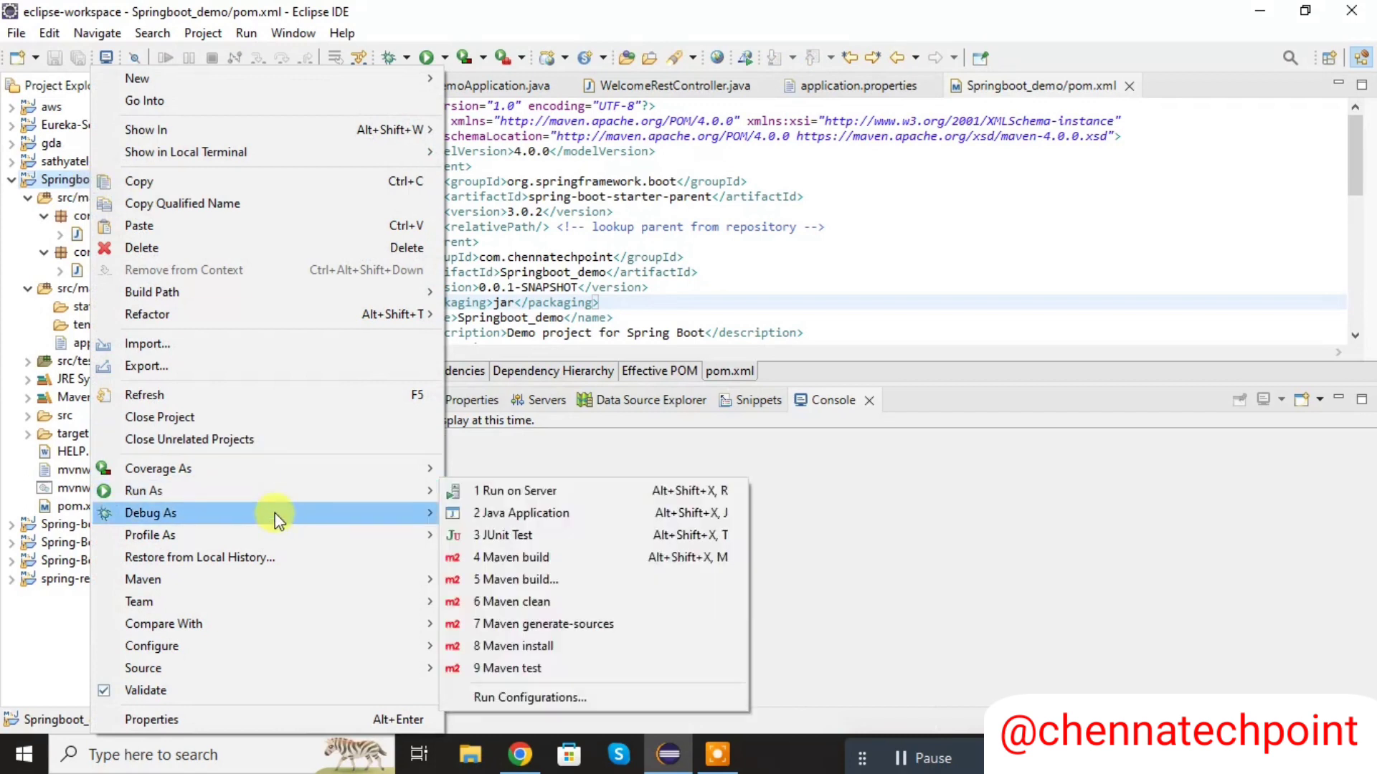
{"action": "mouse_move", "coordinate": [251, 579]}
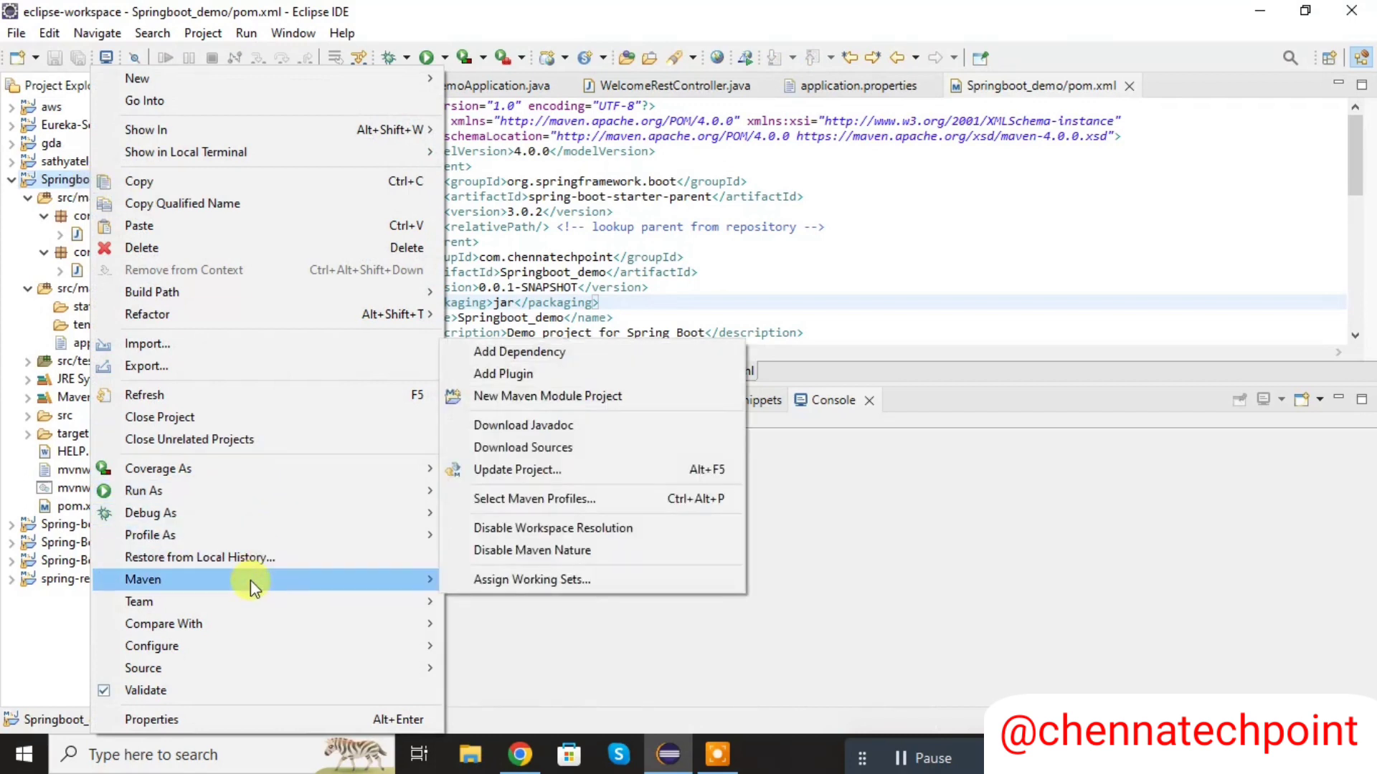
{"action": "mouse_move", "coordinate": [310, 493]}
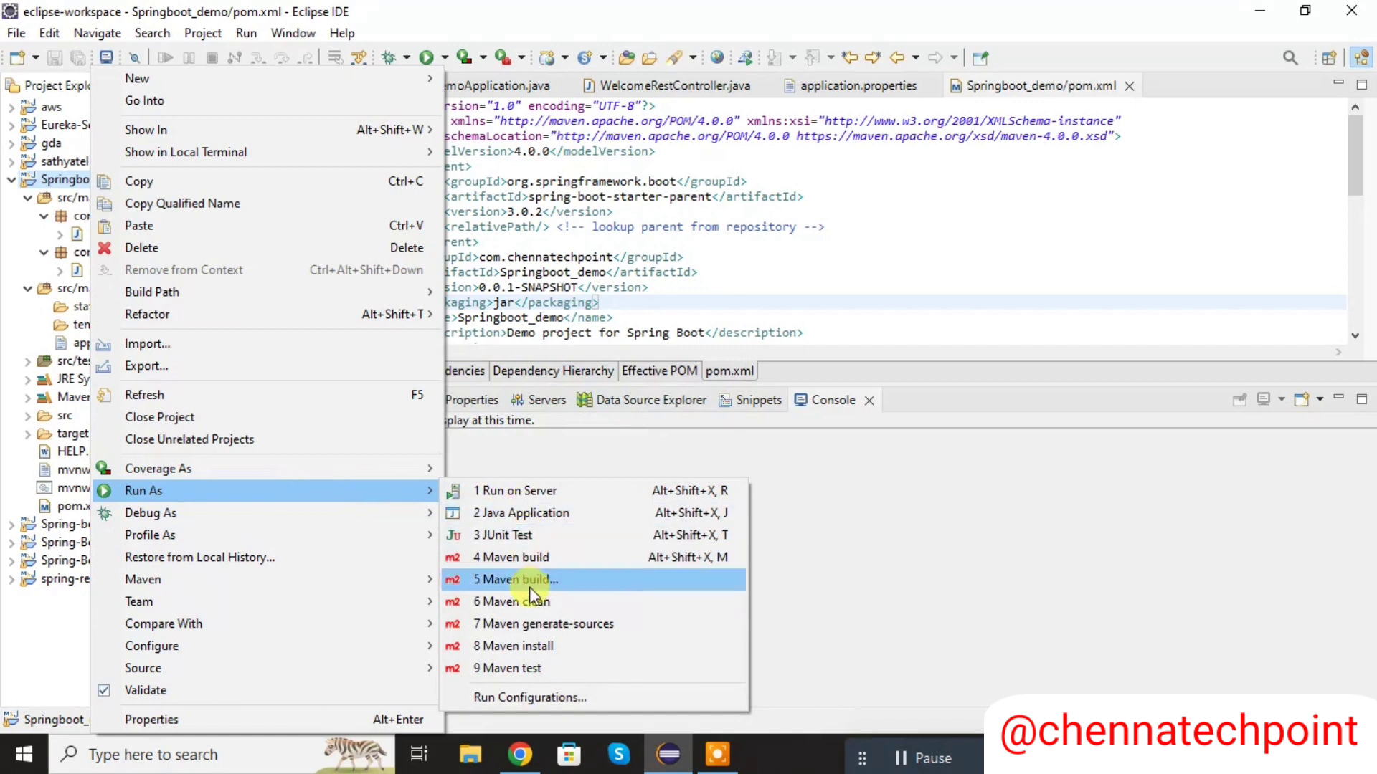
{"action": "left_click", "coordinate": [531, 605]}
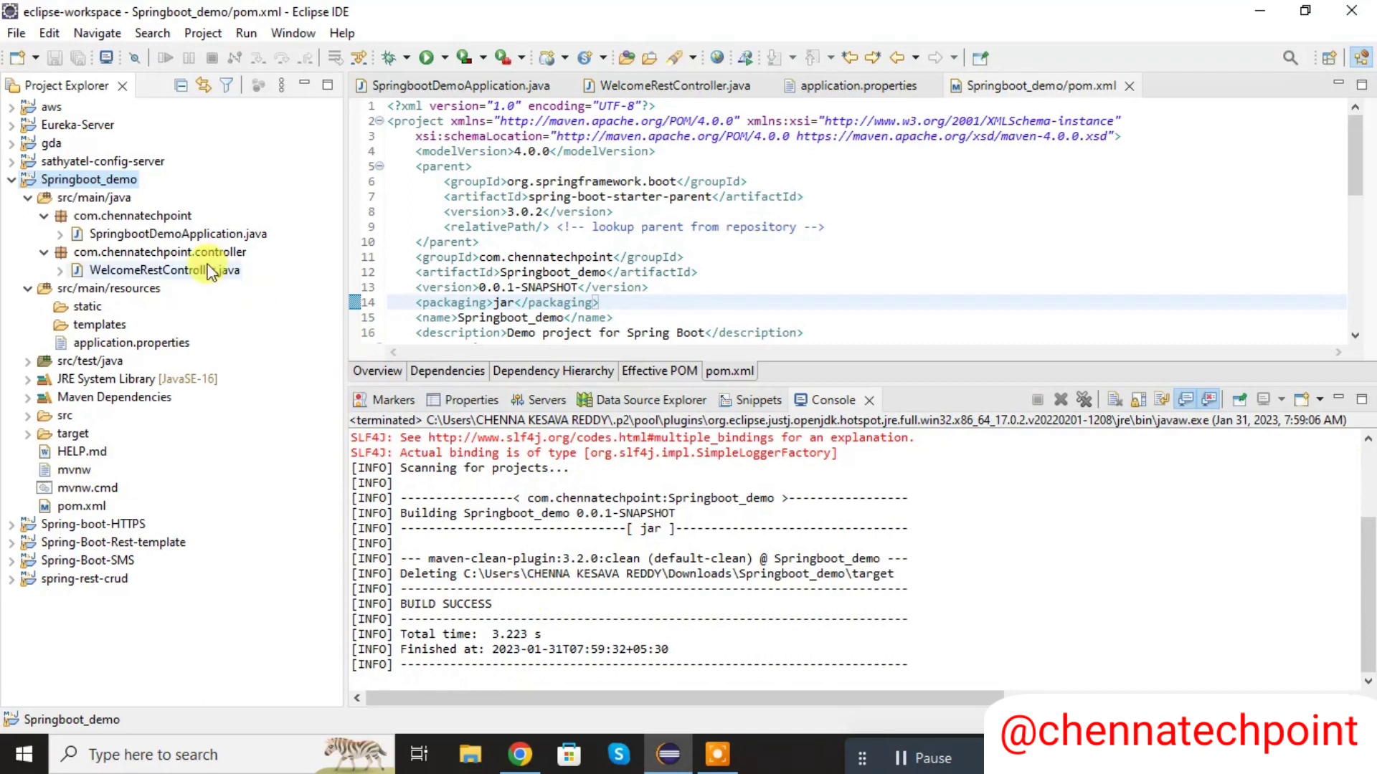
- Run Maven install on Springboot_demo, and select Springboot_demo-0.0.1-SNAPSHOT.jar in the target folder
{"action": "right_click", "coordinate": [109, 180]}
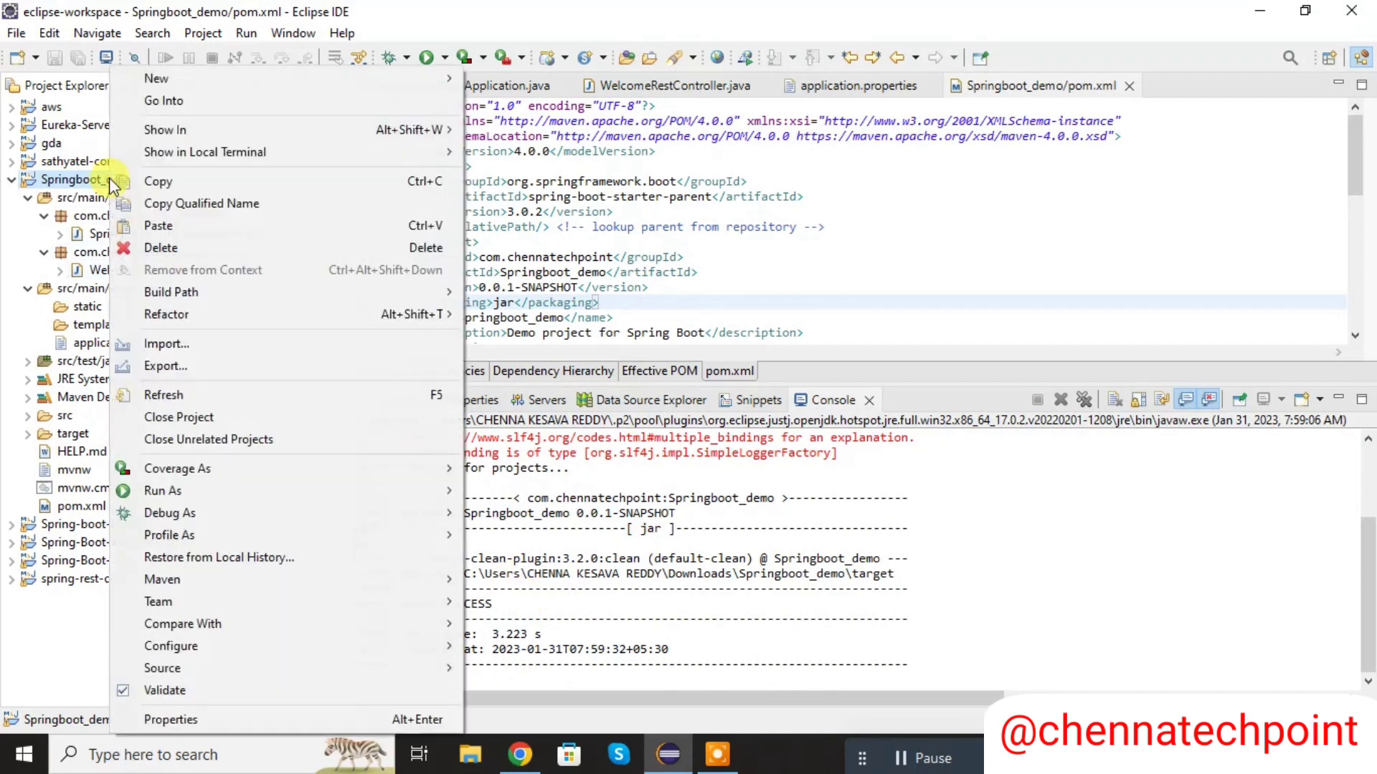
{"action": "mouse_move", "coordinate": [231, 492]}
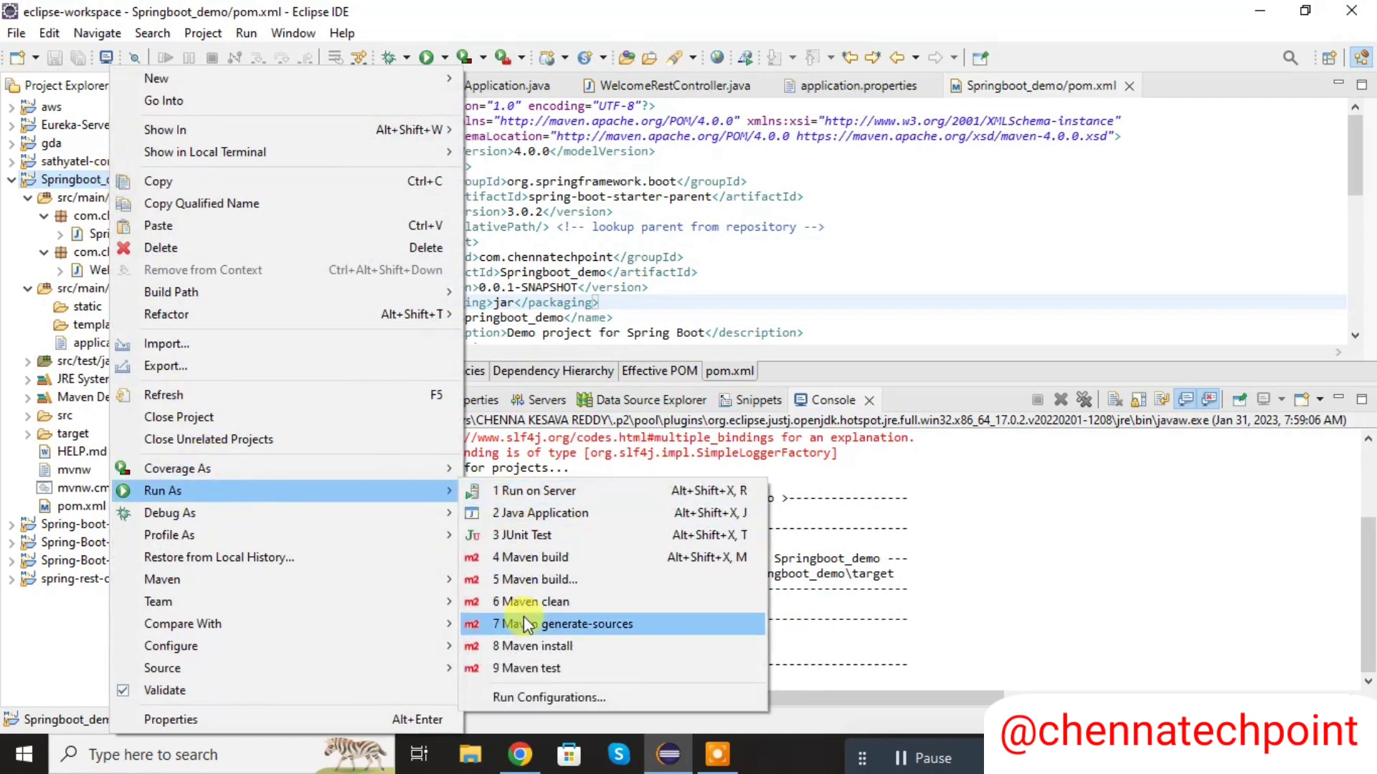
{"action": "left_click", "coordinate": [531, 649]}
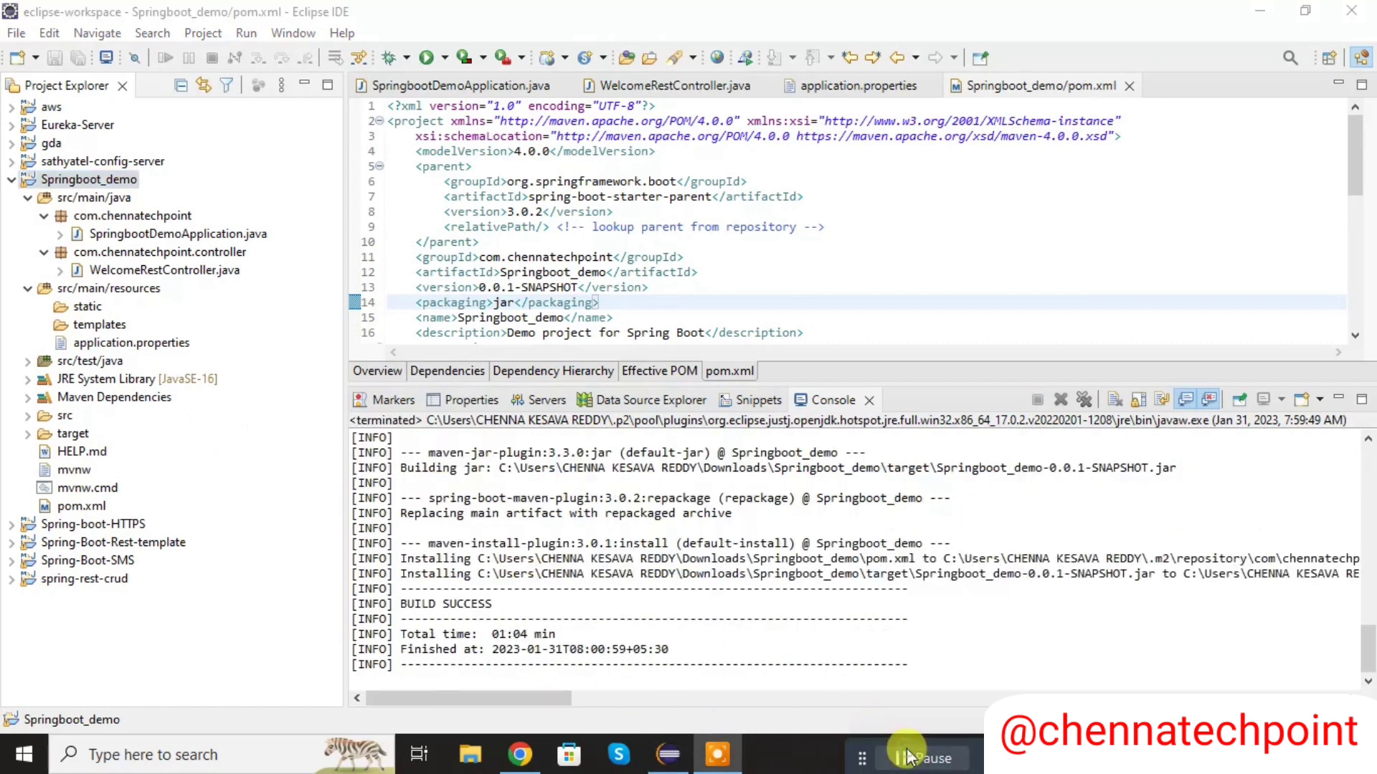
{"action": "left_click", "coordinate": [27, 433]}
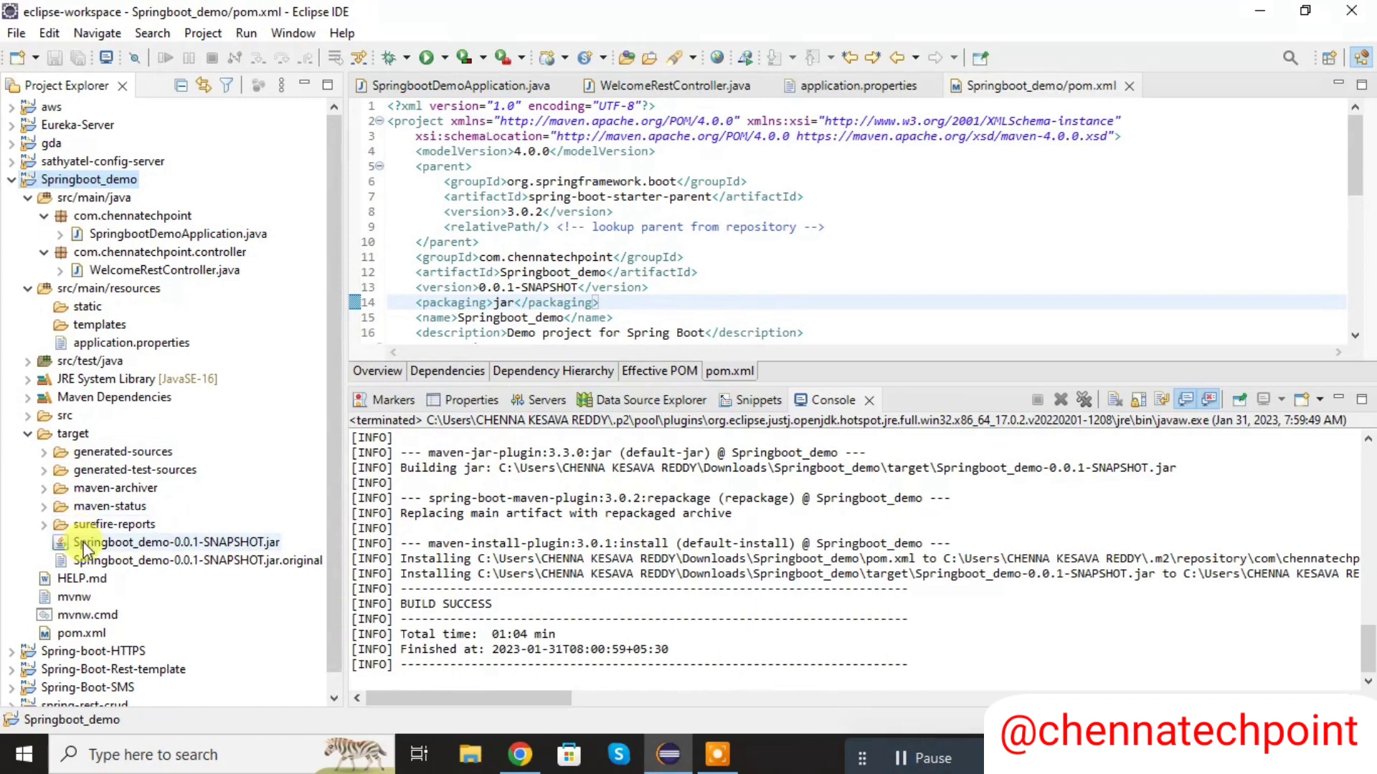
{"action": "left_click", "coordinate": [233, 545]}
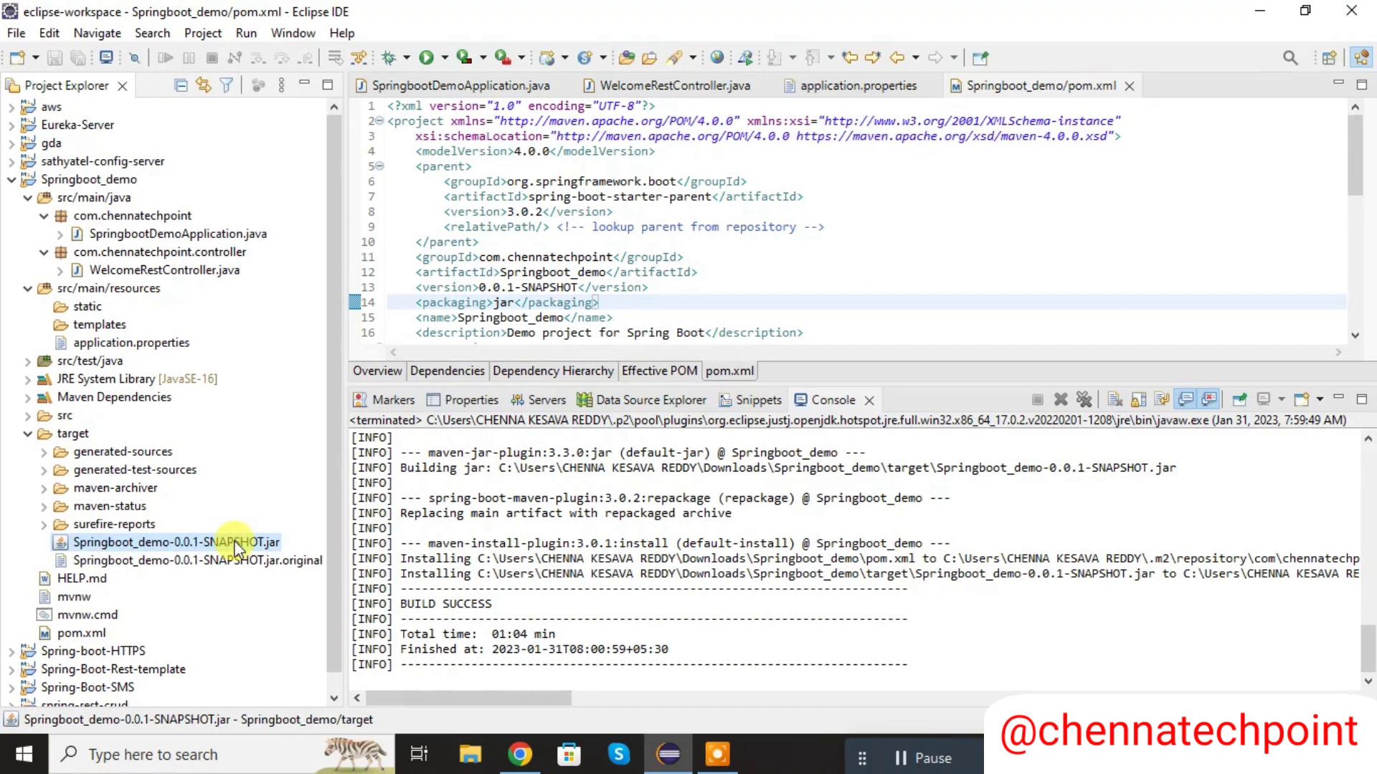
- Switch to the AWS Management Console in Chrome, search for ec2 and open the EC2 list of running instances
{"action": "left_click", "coordinate": [518, 759]}
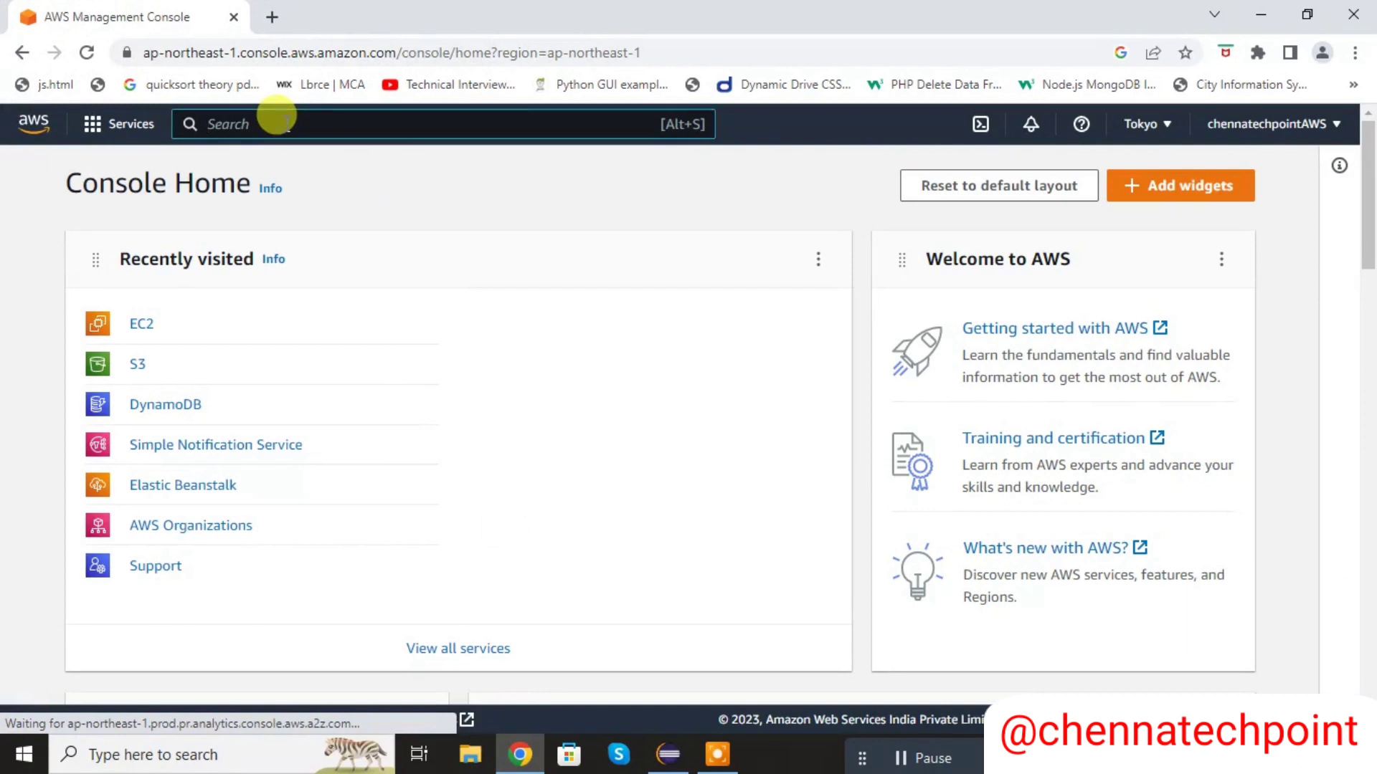
{"action": "left_click", "coordinate": [286, 124]}
{"action": "type", "text": "ec2"}
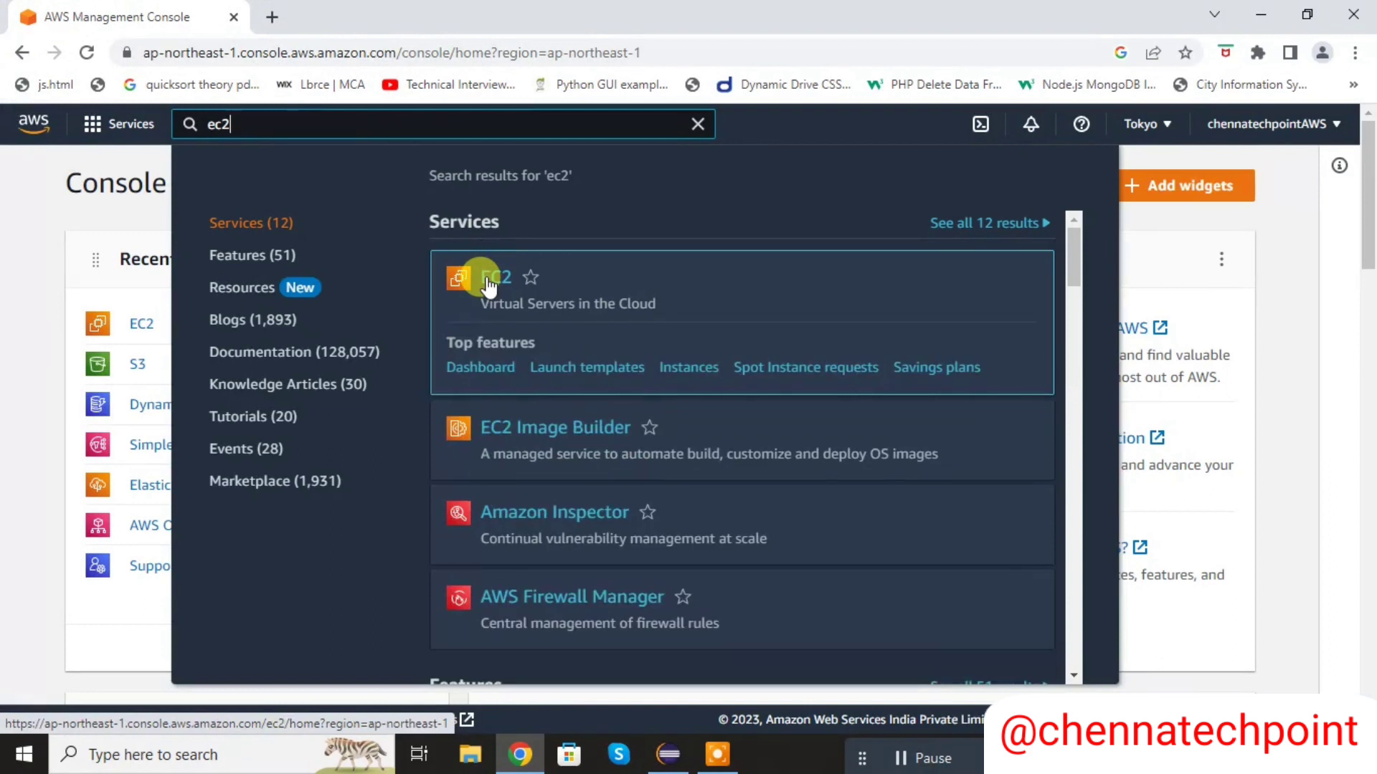
{"action": "left_click", "coordinate": [488, 285]}
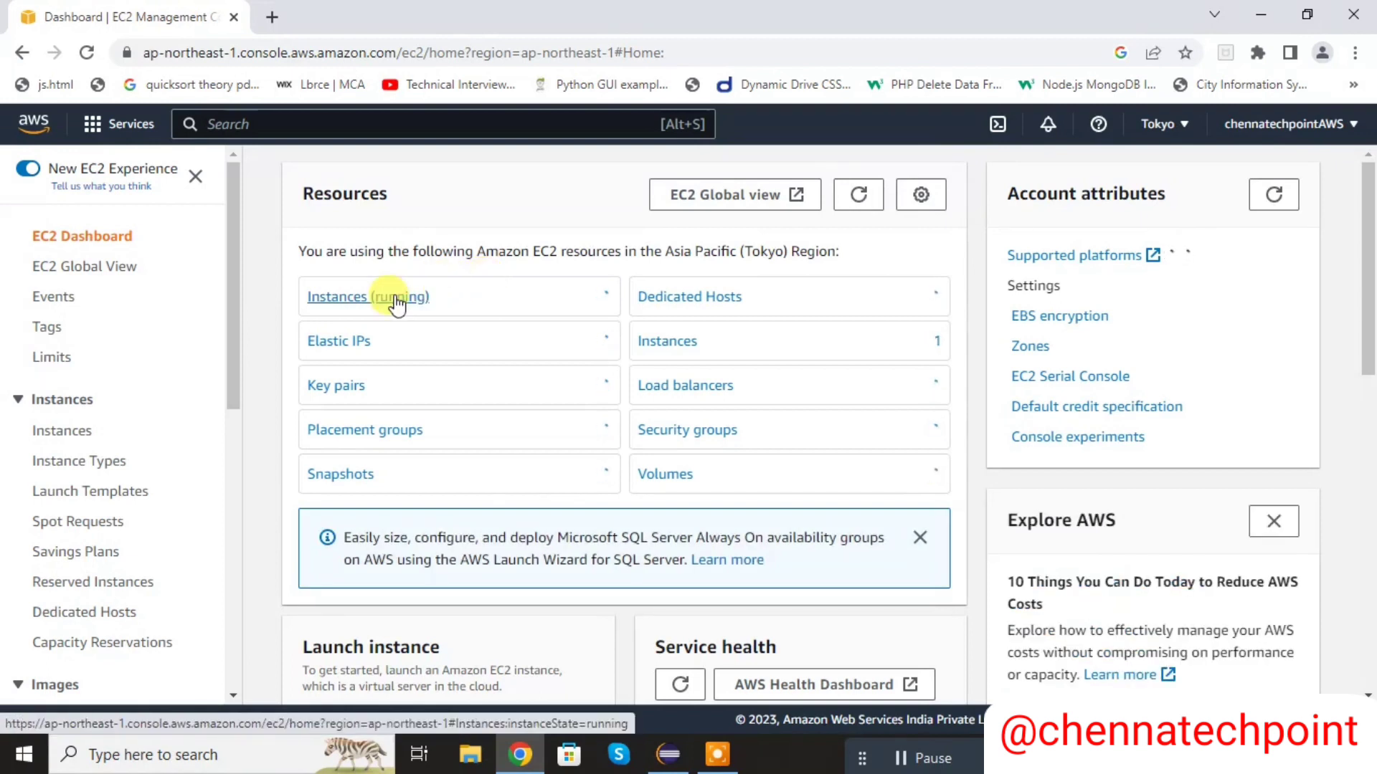
{"action": "left_click", "coordinate": [396, 297]}
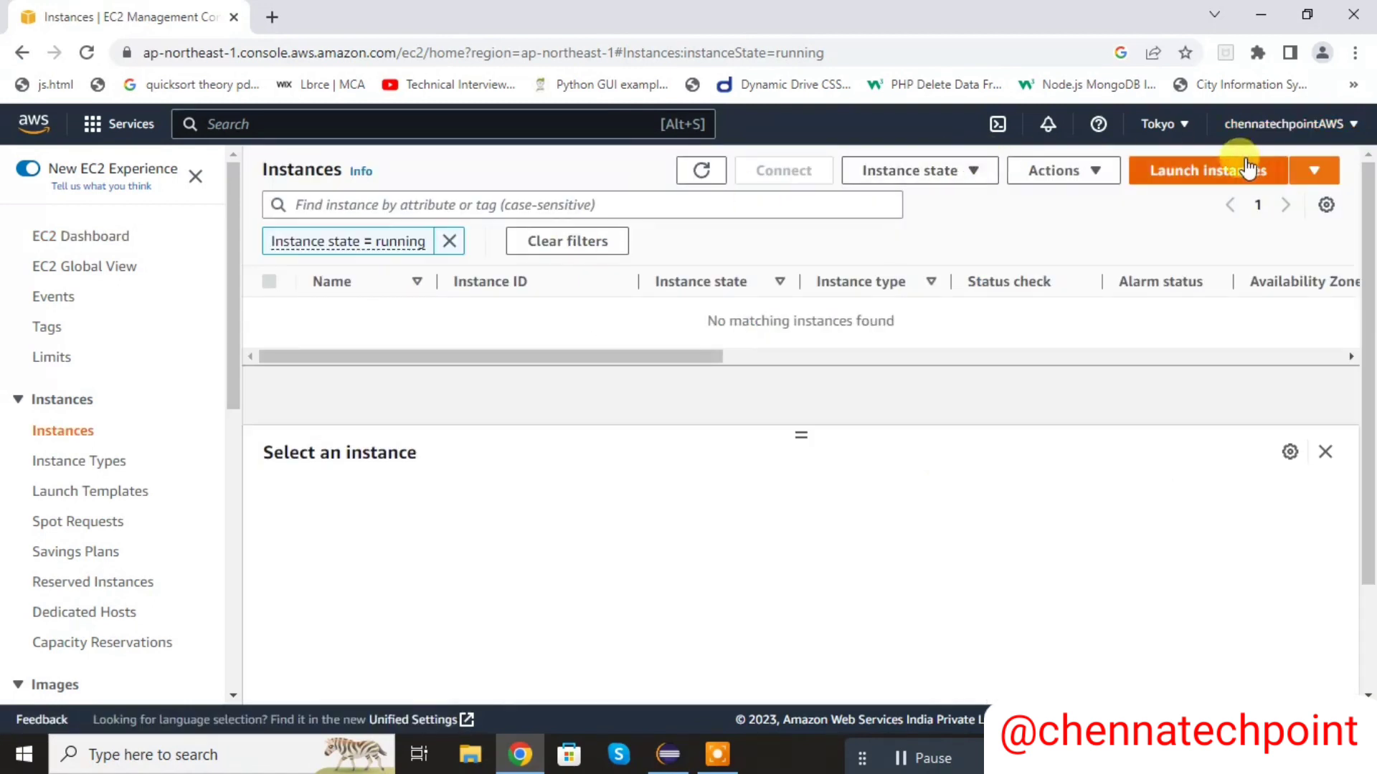
- Start launching a new EC2 instance and name it myec2instance
{"action": "left_click", "coordinate": [1233, 176]}
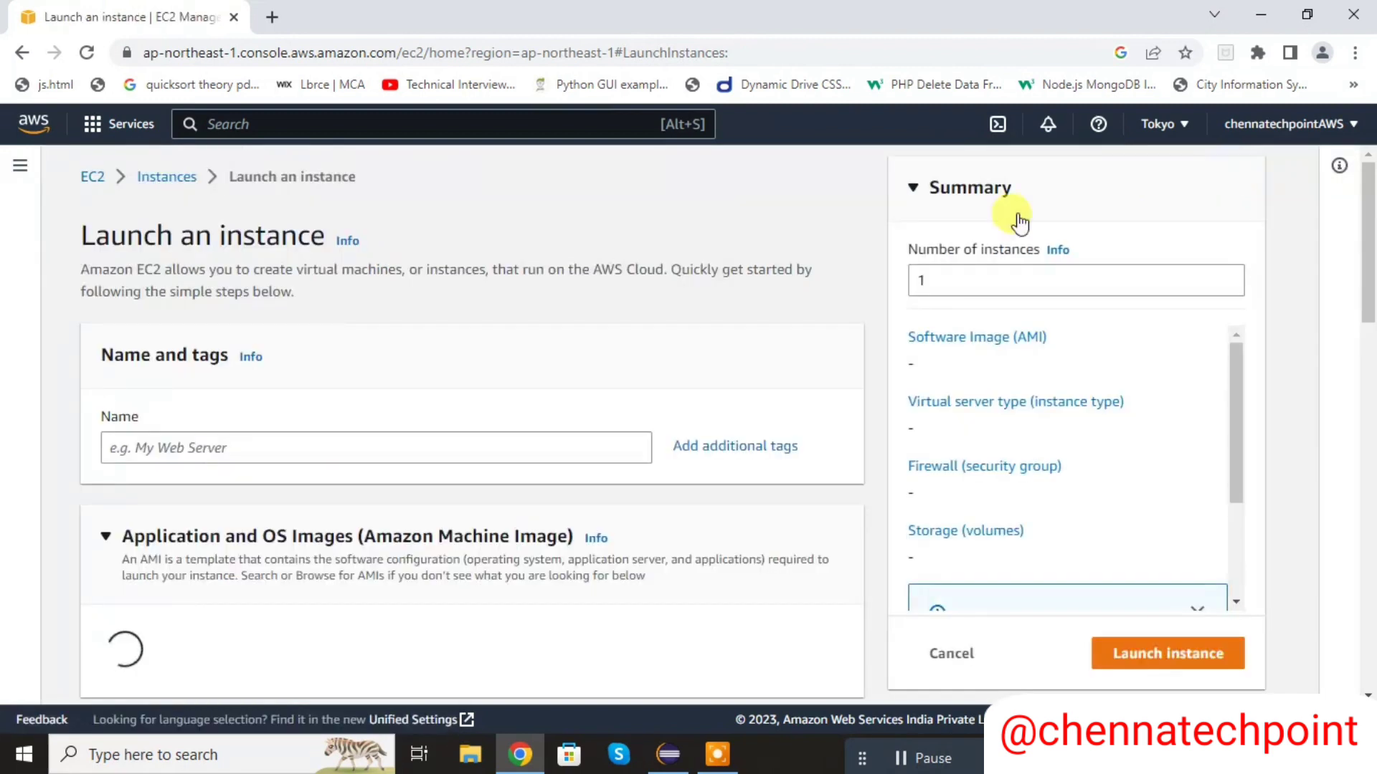
{"action": "left_click", "coordinate": [332, 452]}
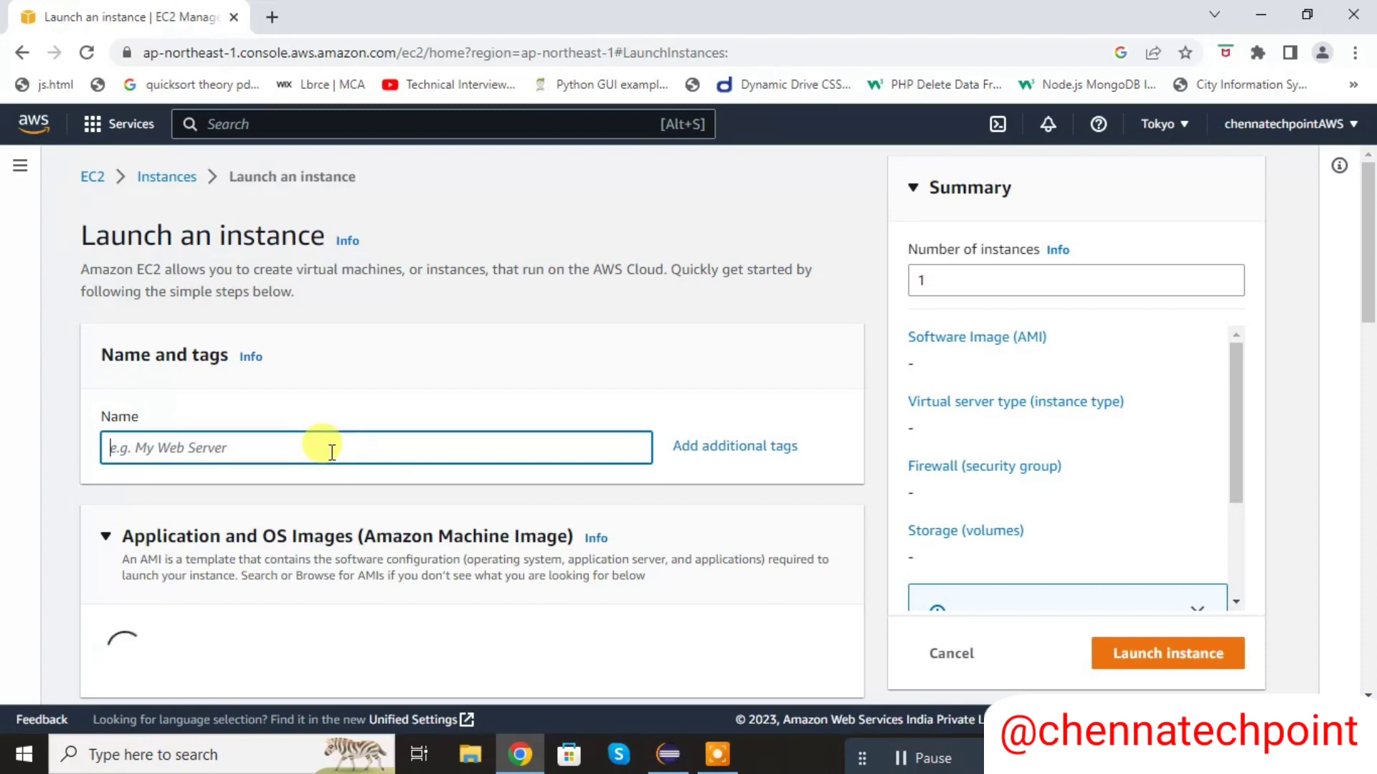
{"action": "type", "text": "myec2"}
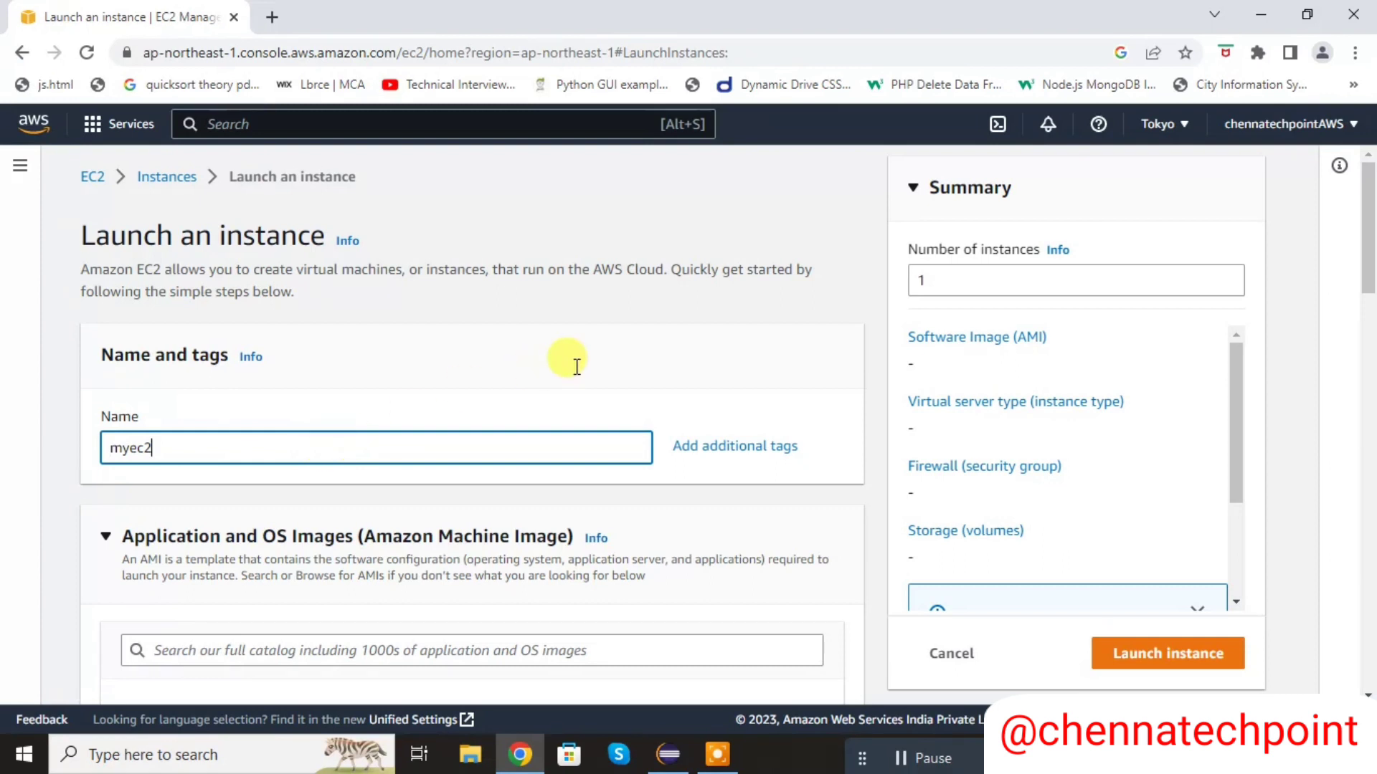
{"action": "type", "text": "instance"}
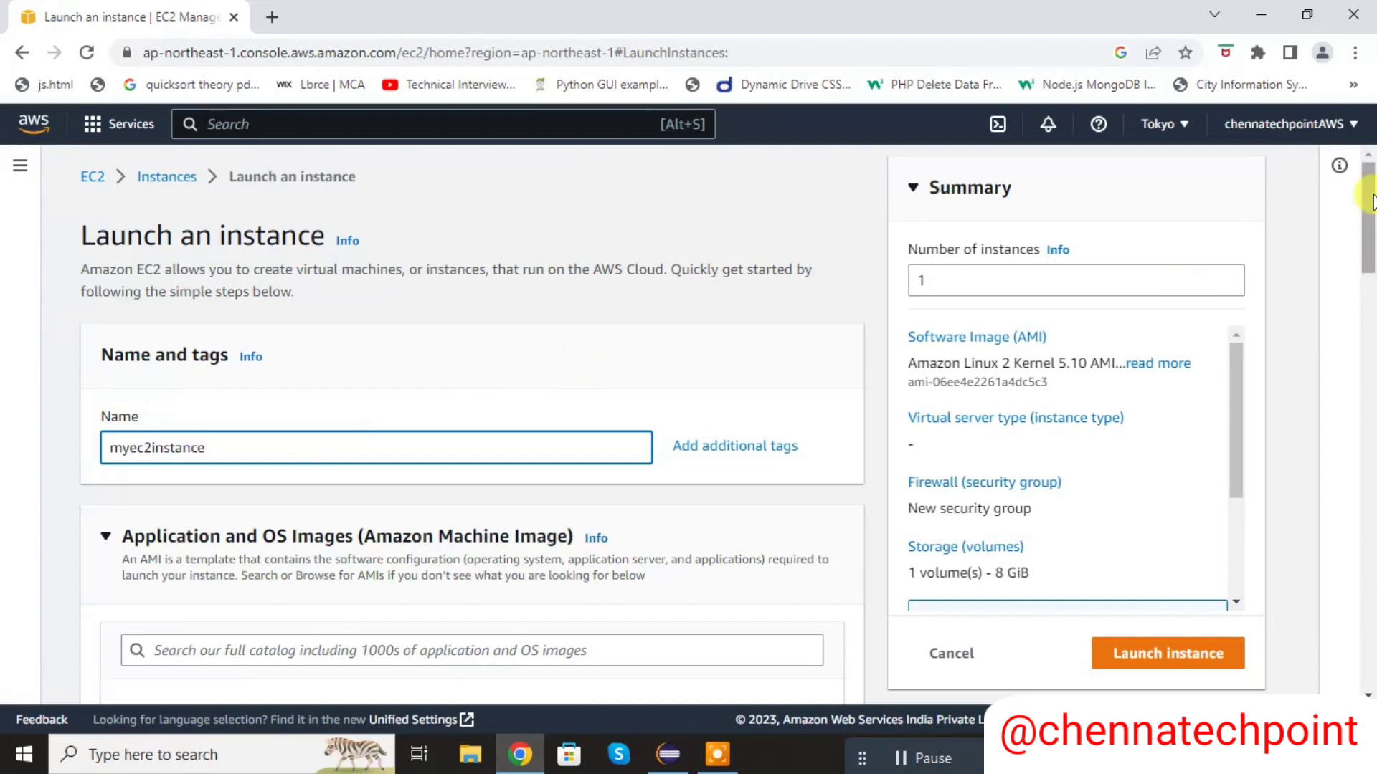
- Browse the AMI catalog and select Amazon Linux 2 AMI (HVM) - Kernel 5.10, SSD Volume Type, 64-bit (x86), for the instance
{"action": "scroll", "coordinate": [1371, 301], "scroll_direction": "down", "scroll_amount": 10}
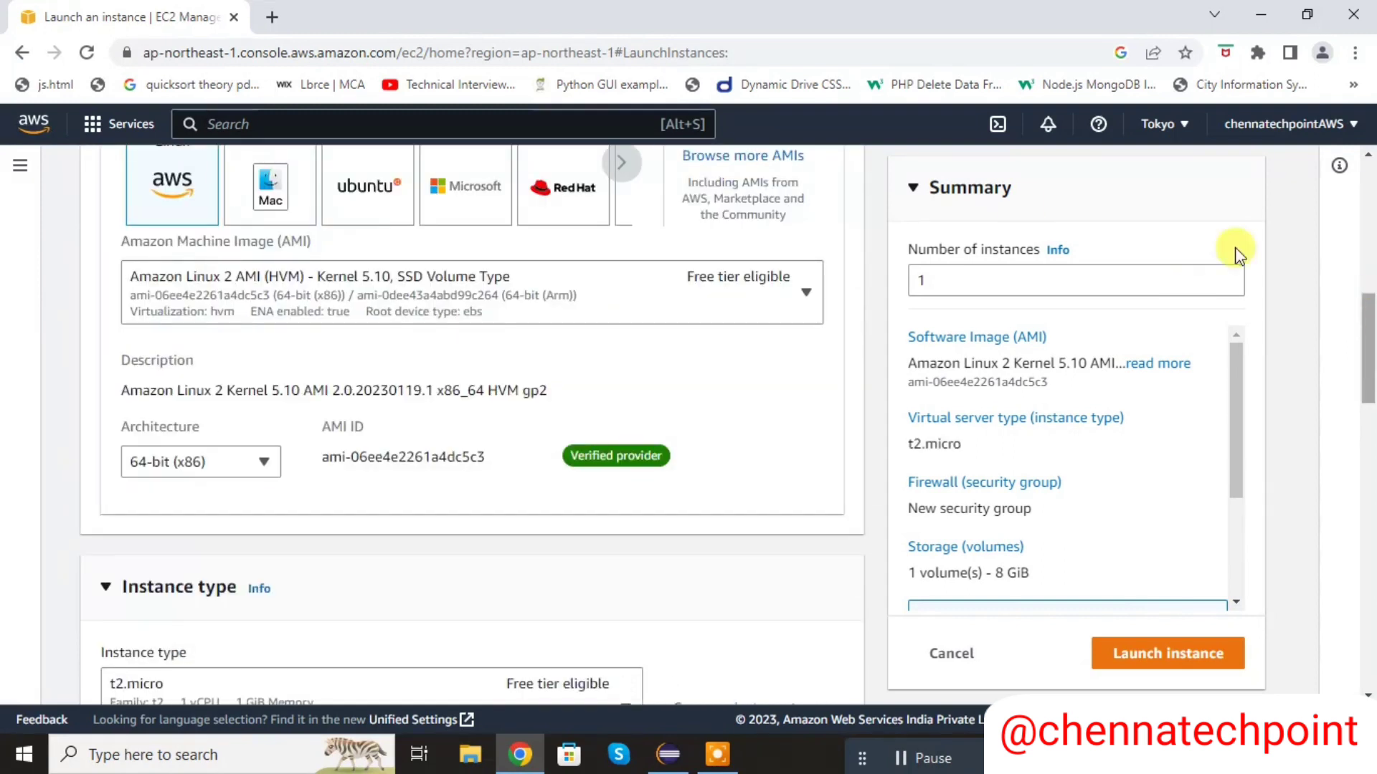
{"action": "left_click", "coordinate": [749, 159]}
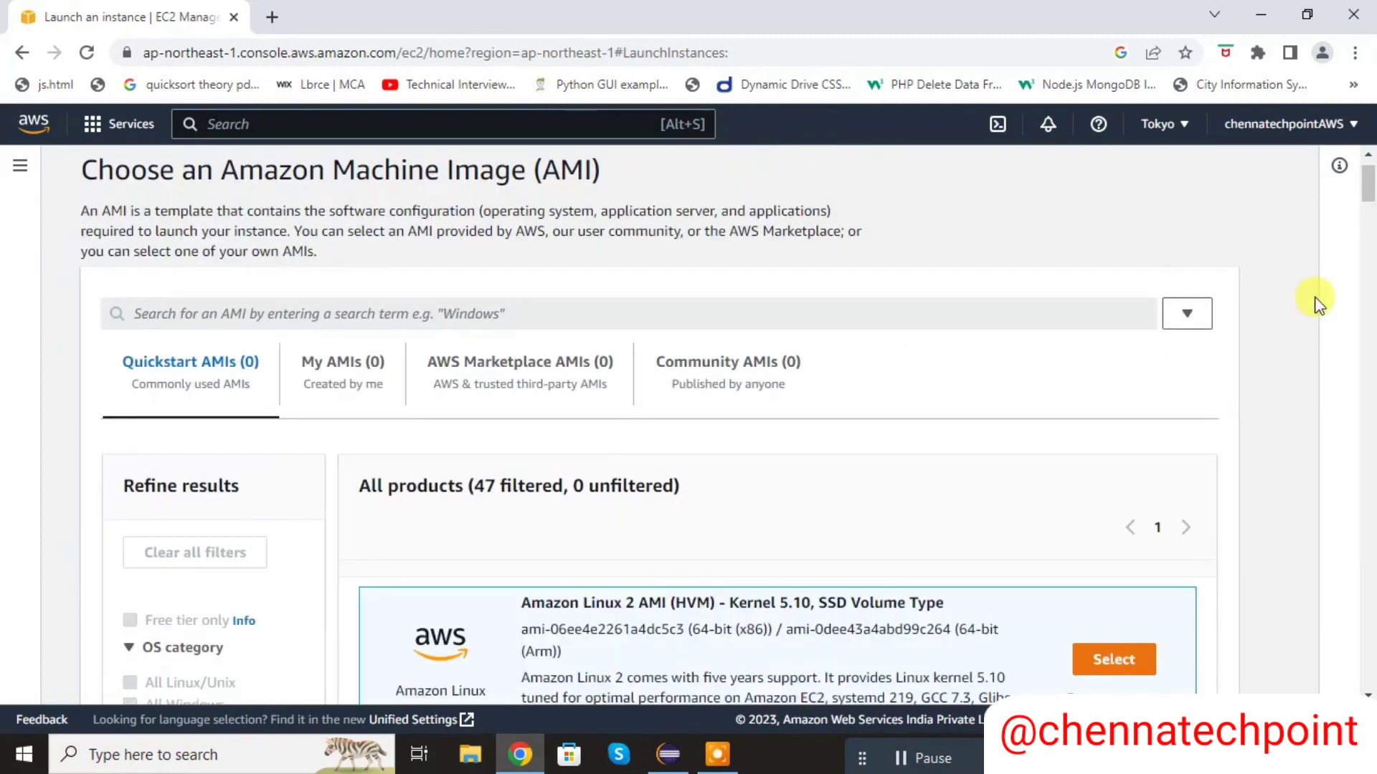
{"action": "left_click_drag", "start_coordinate": [1368, 178], "coordinate": [1368, 210]}
{"action": "scroll", "coordinate": [1370, 187], "scroll_direction": "up", "scroll_amount": 2}
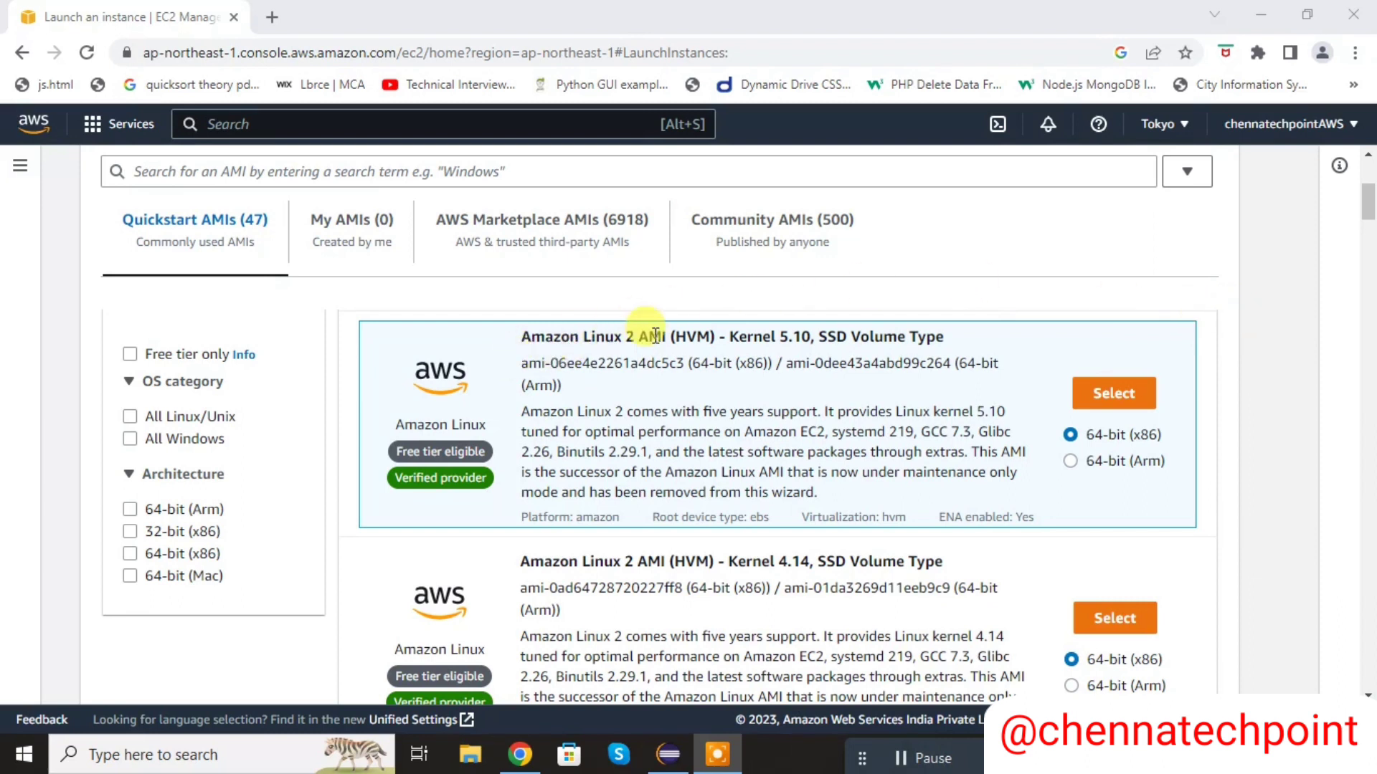
{"action": "left_click", "coordinate": [1107, 394]}
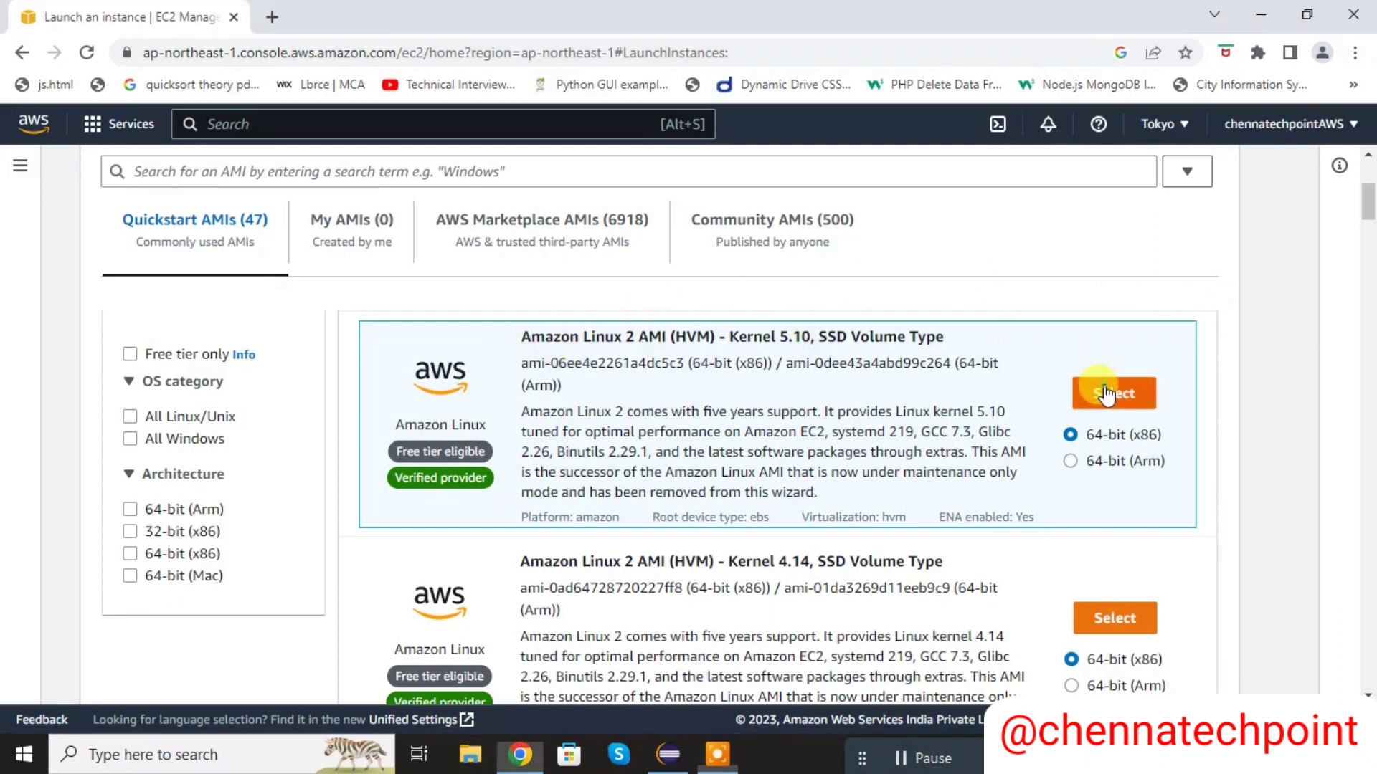
{"action": "left_click", "coordinate": [1107, 394]}
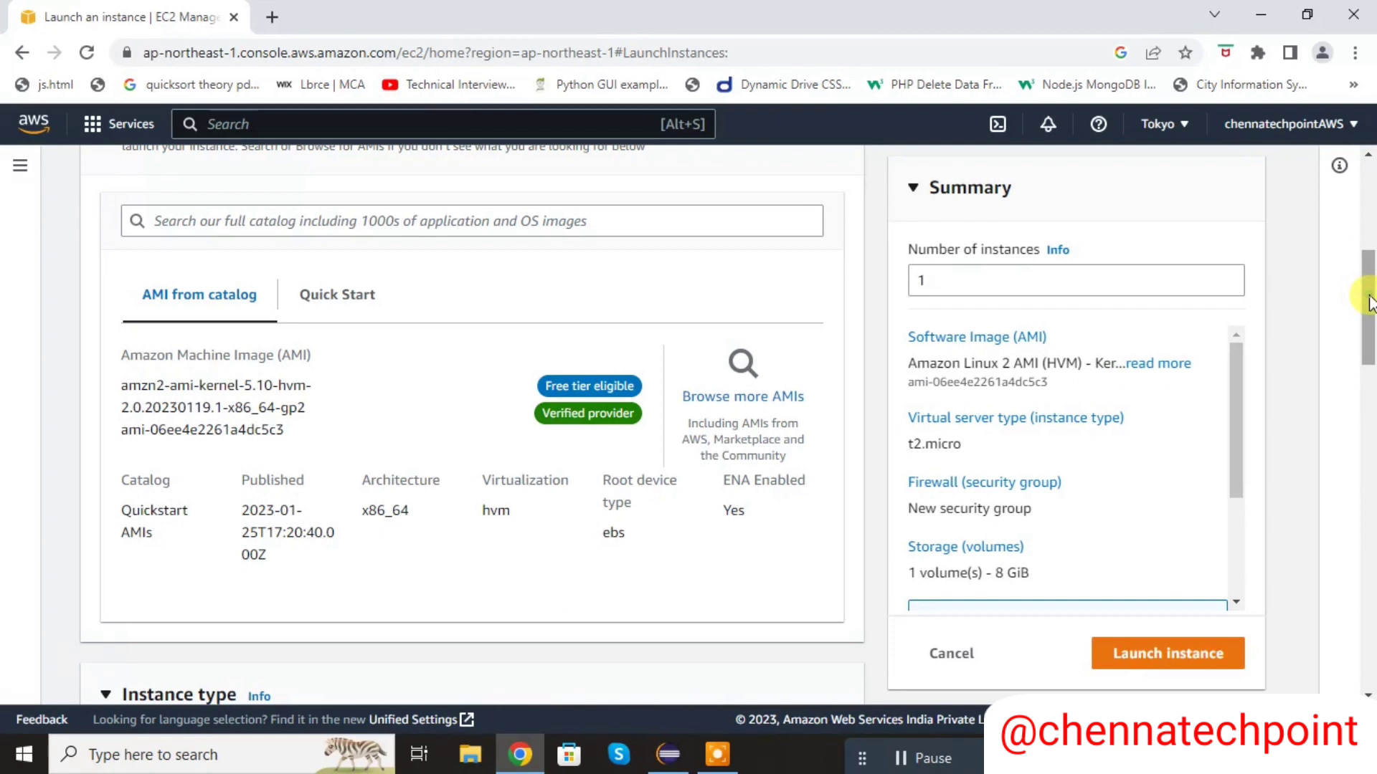
- Create an RSA key pair named Myec2instance in .ppk format and save Myec2instance.ppk to the Downloads folder
{"action": "left_click_drag", "start_coordinate": [1369, 302], "coordinate": [1370, 421]}
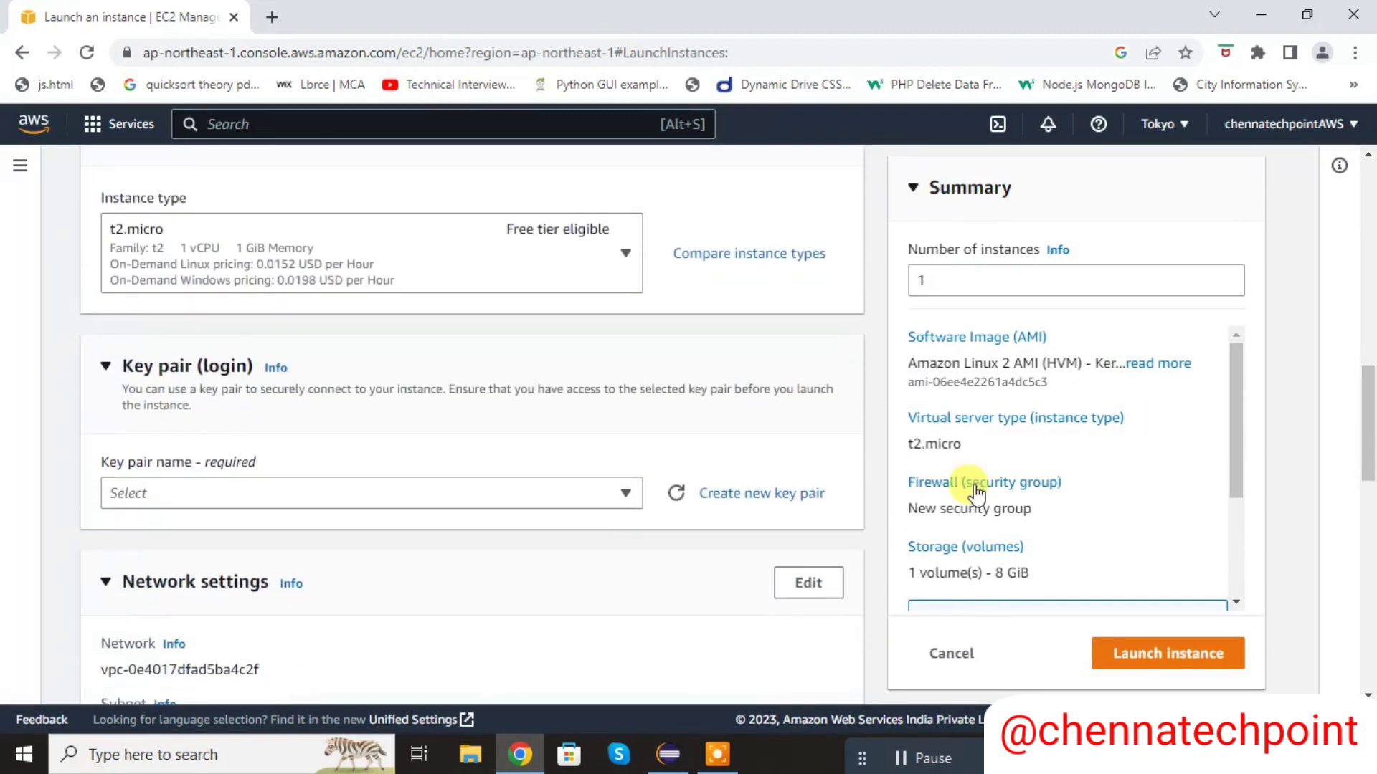
{"action": "left_click", "coordinate": [755, 499]}
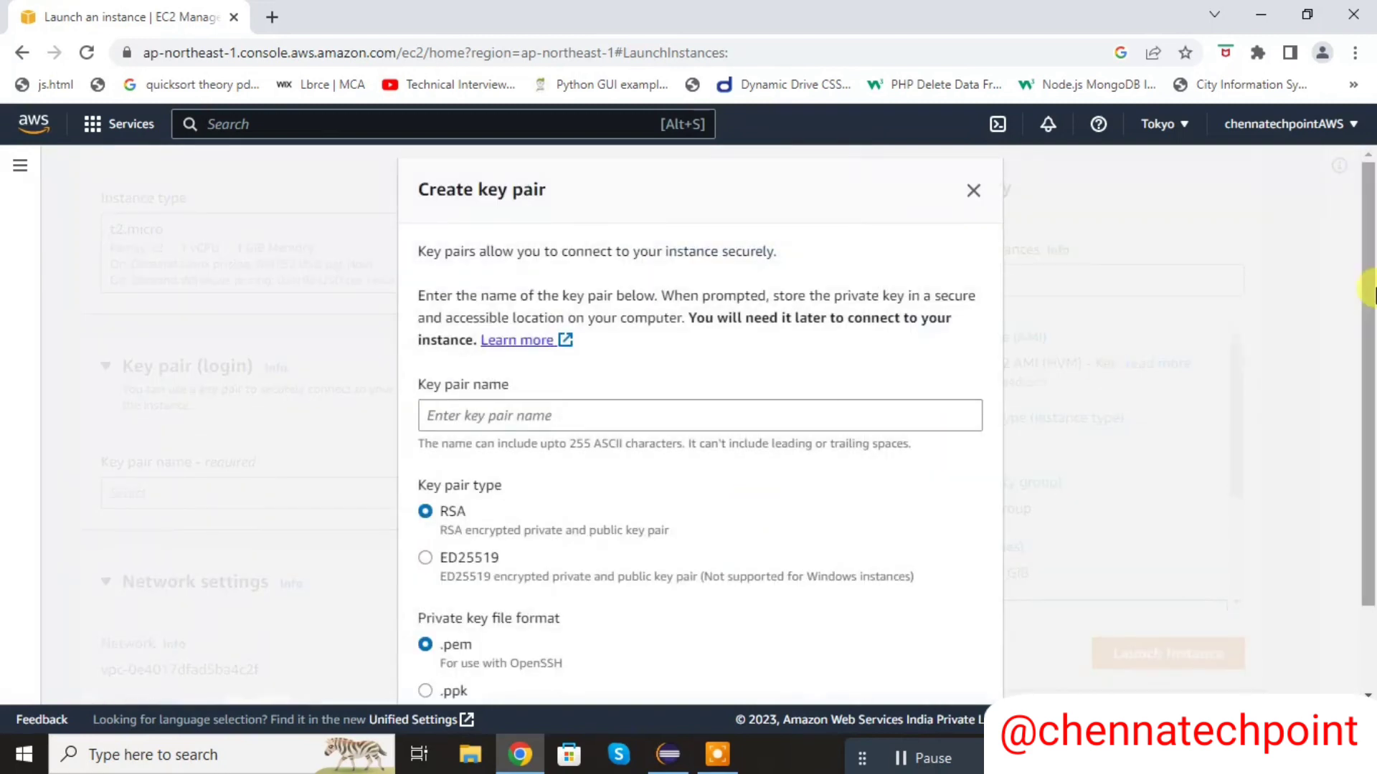
{"action": "scroll", "coordinate": [1116, 384], "scroll_direction": "down", "scroll_amount": 2}
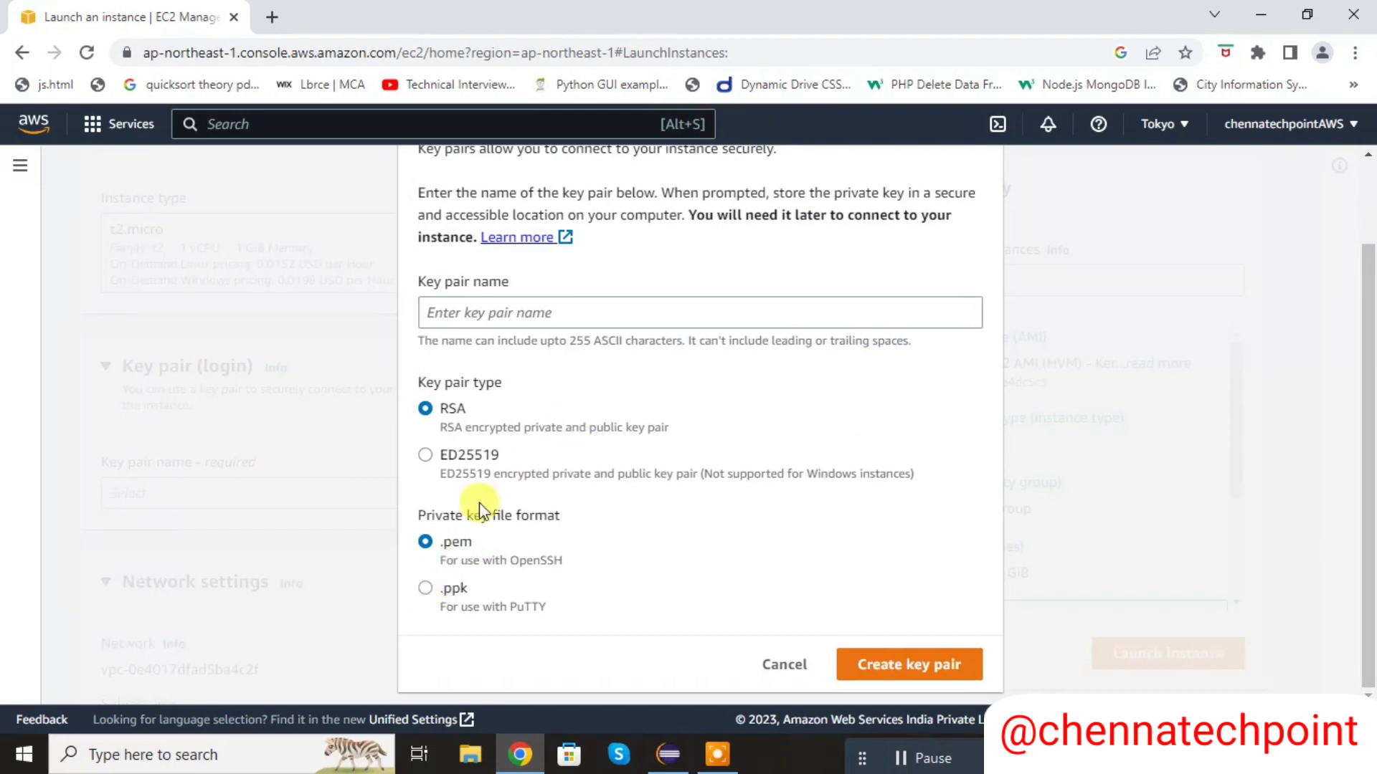
{"action": "left_click", "coordinate": [424, 588]}
{"action": "left_click", "coordinate": [570, 315]}
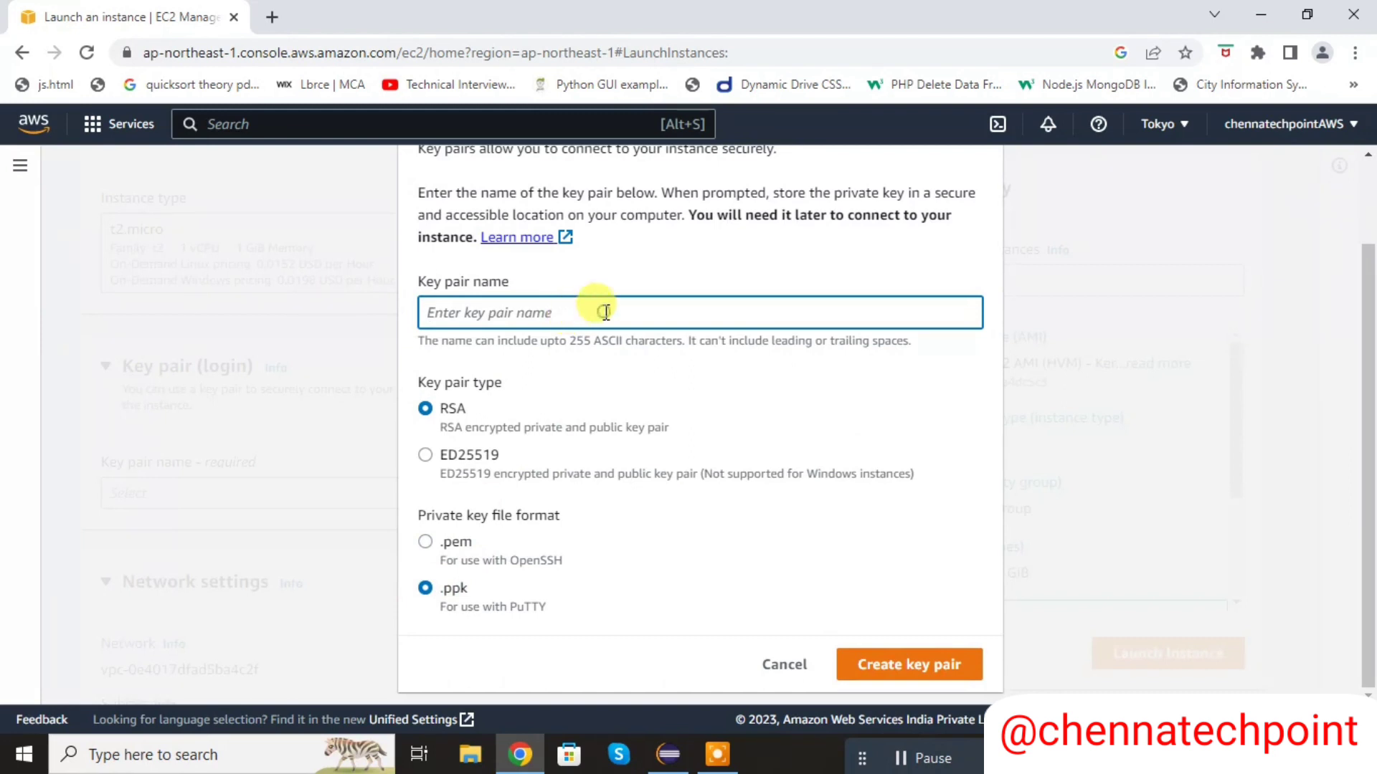
{"action": "type", "text": "Myec2inst"}
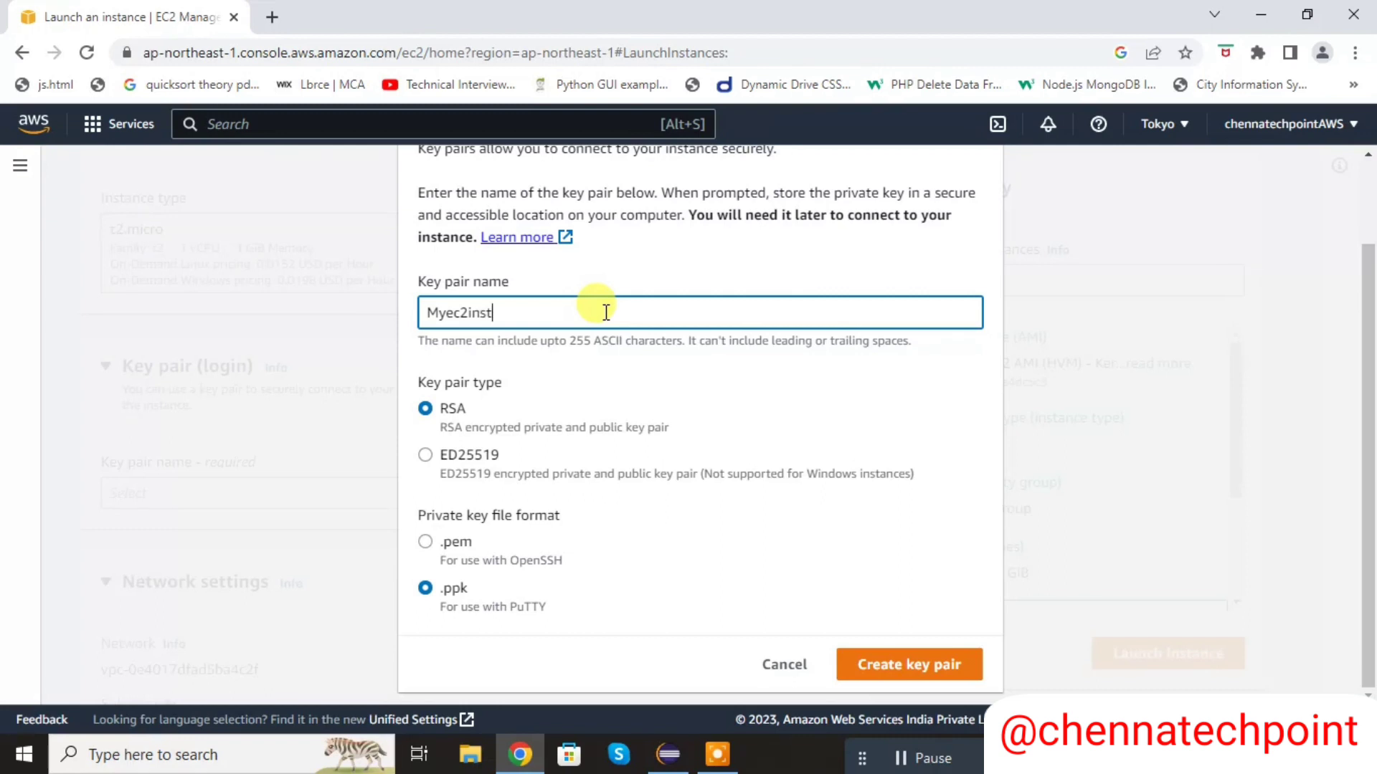
{"action": "type", "text": "ance"}
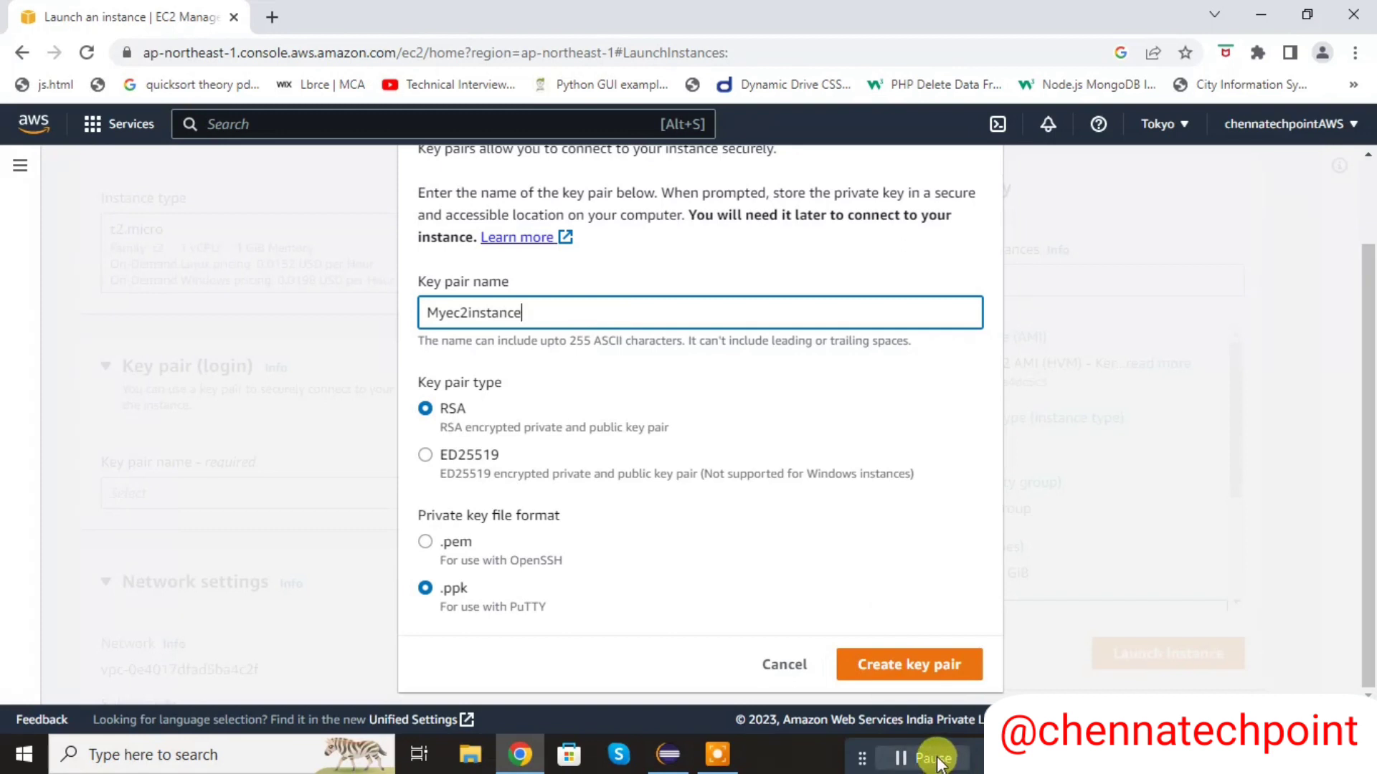
{"action": "left_click", "coordinate": [905, 760]}
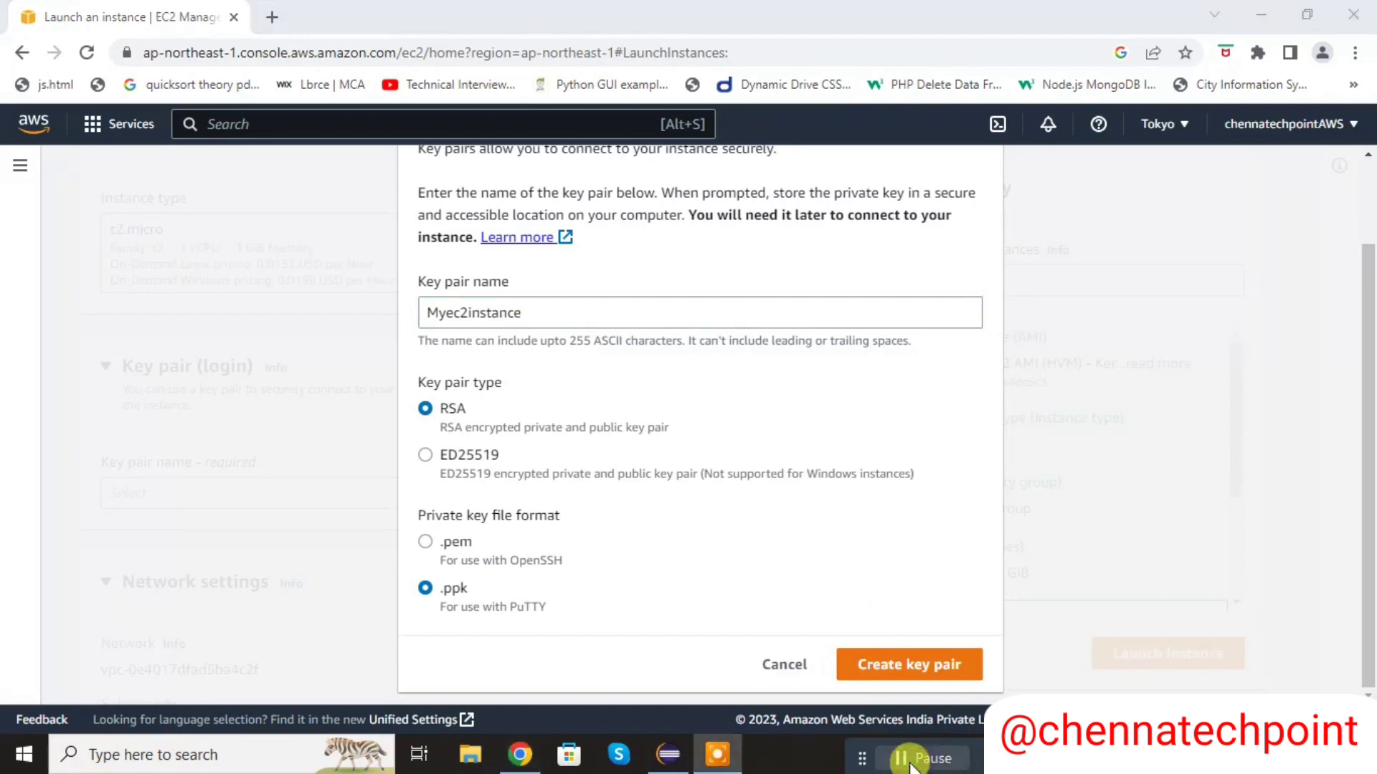
{"action": "left_click", "coordinate": [937, 670]}
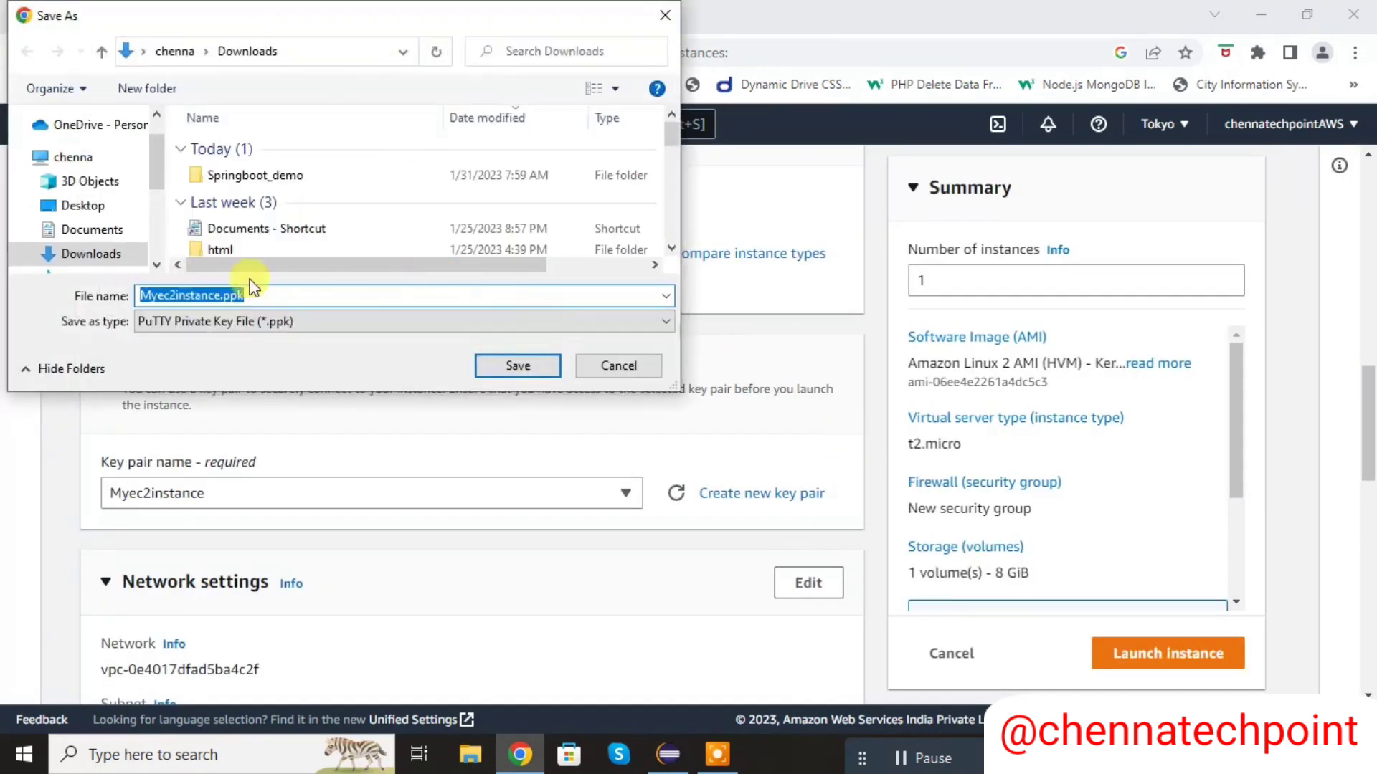
{"action": "left_click", "coordinate": [522, 366]}
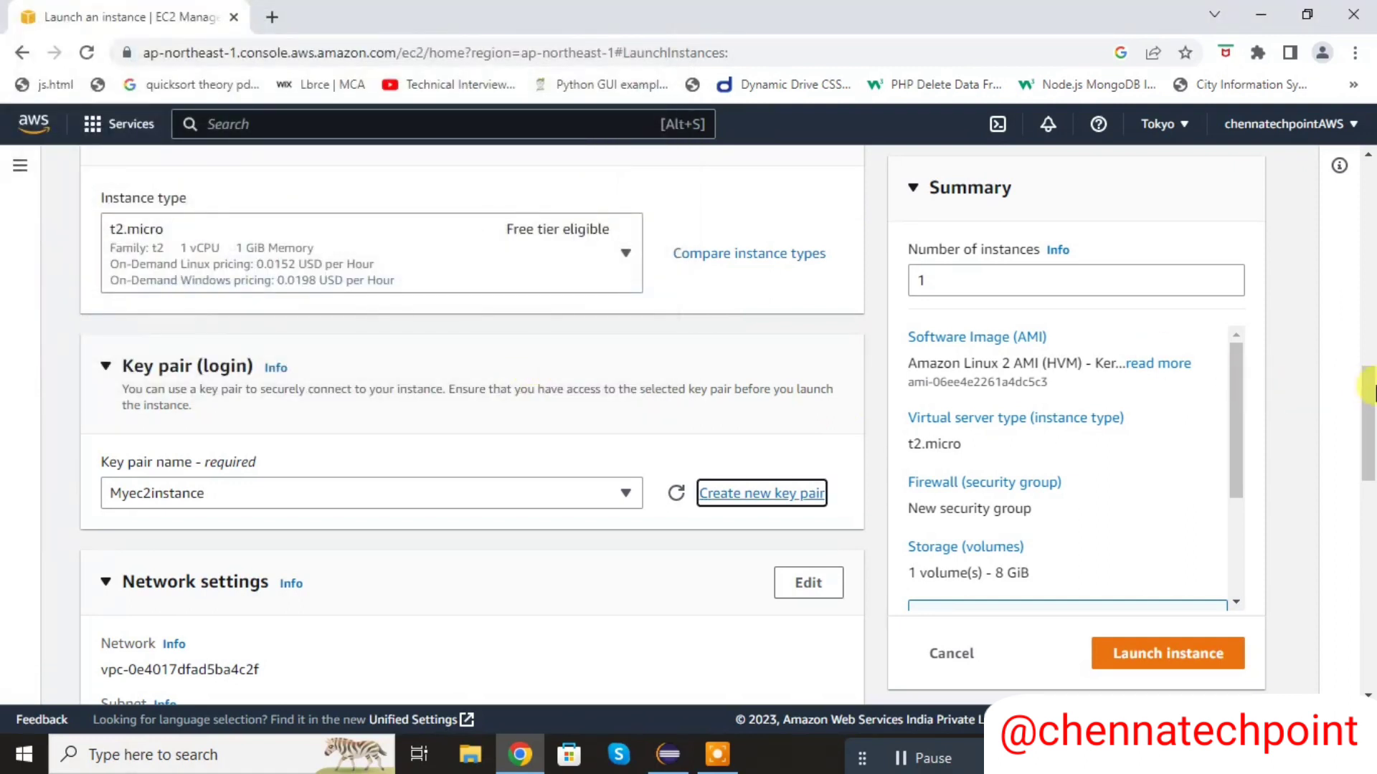
- Launch the instance, view all instances and refresh the list to check the new instance's state
{"action": "left_click_drag", "start_coordinate": [1370, 391], "coordinate": [1371, 575]}
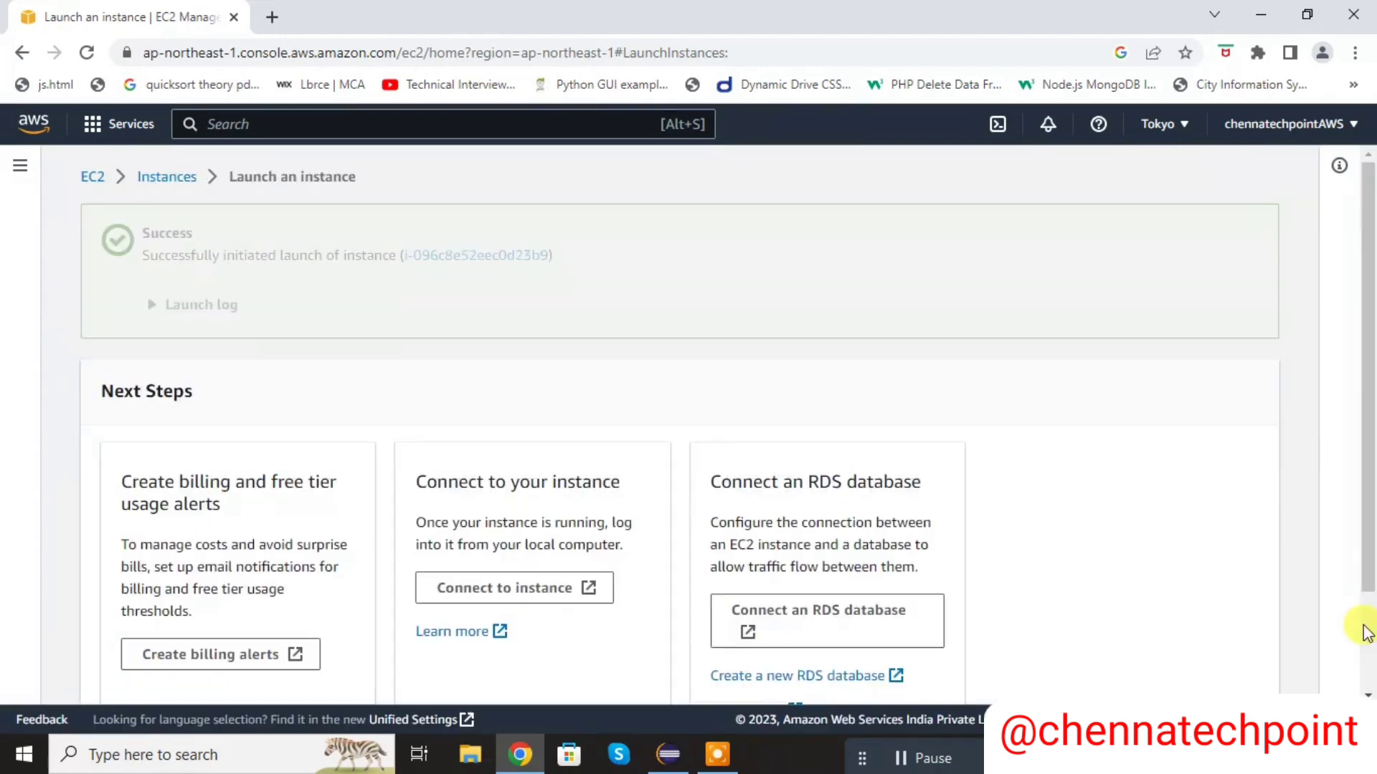
{"action": "left_click_drag", "start_coordinate": [1370, 402], "coordinate": [1370, 562]}
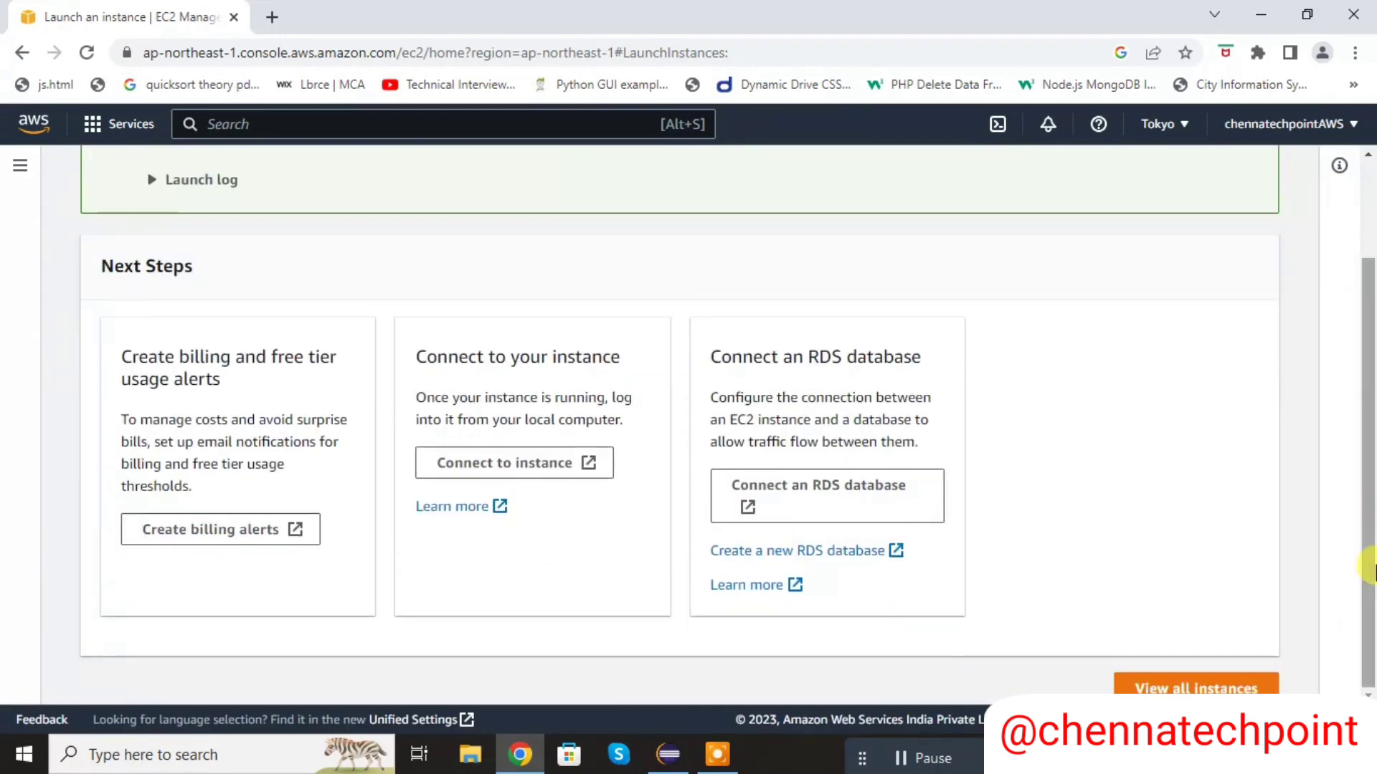
{"action": "left_click", "coordinate": [1212, 688]}
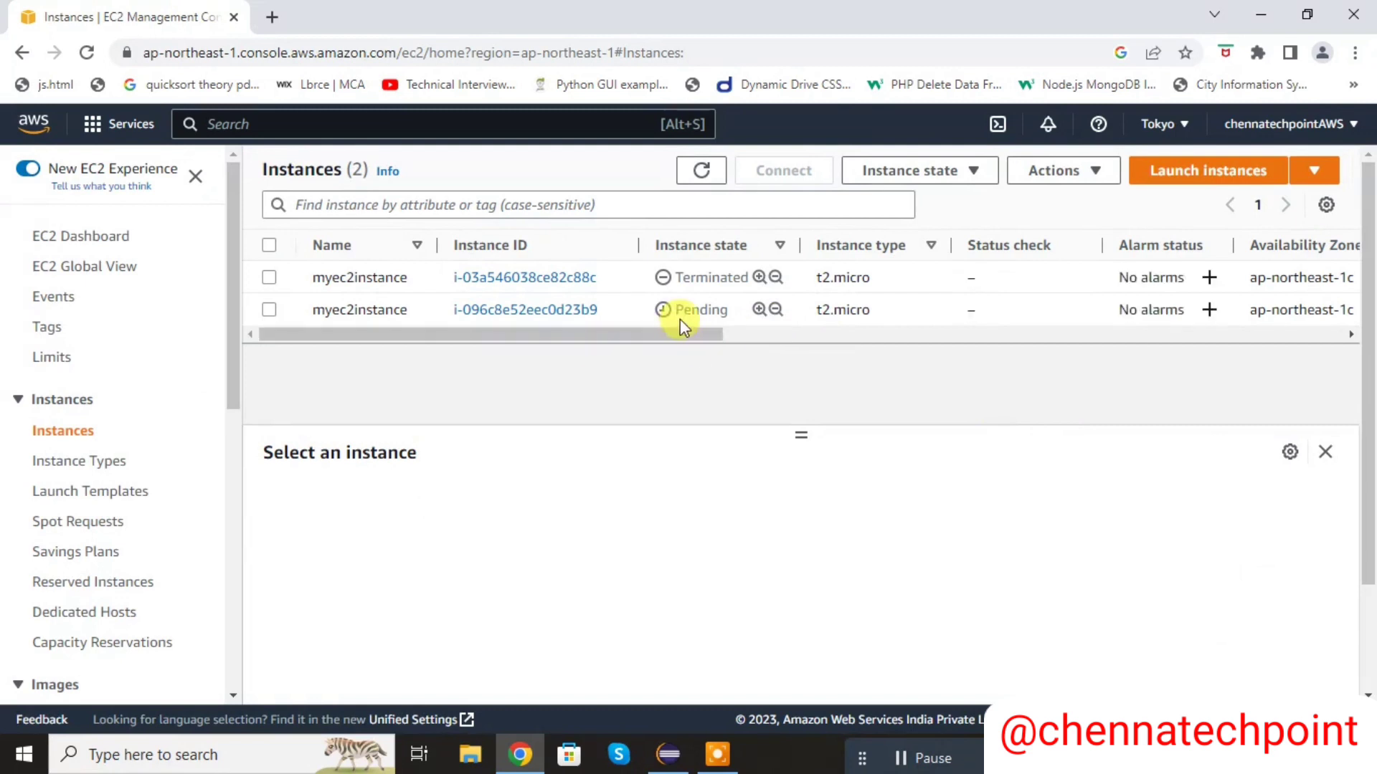
{"action": "left_click", "coordinate": [704, 170]}
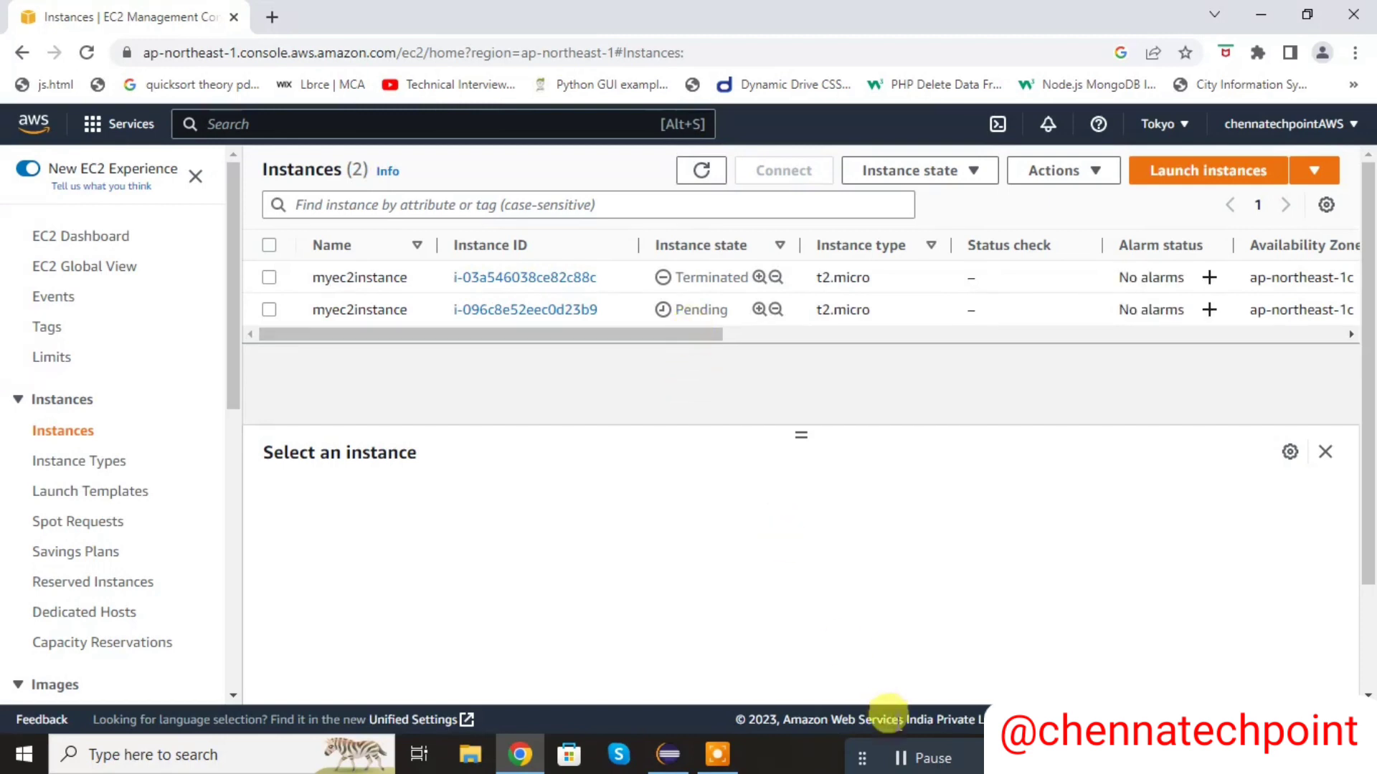
{"action": "left_click", "coordinate": [899, 758]}
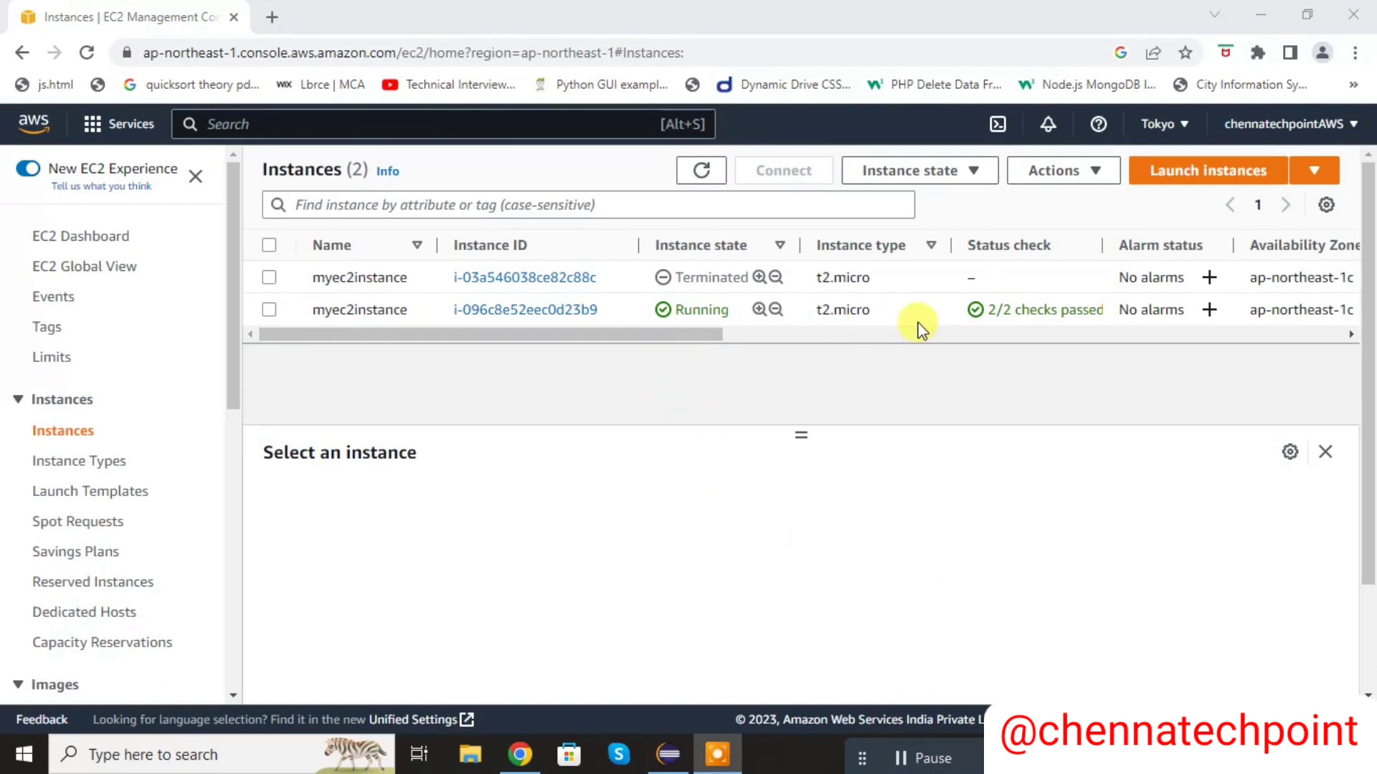
- Open the running myec2instance's details and go to its launch-wizard-1 security group
{"action": "left_click", "coordinate": [569, 315]}
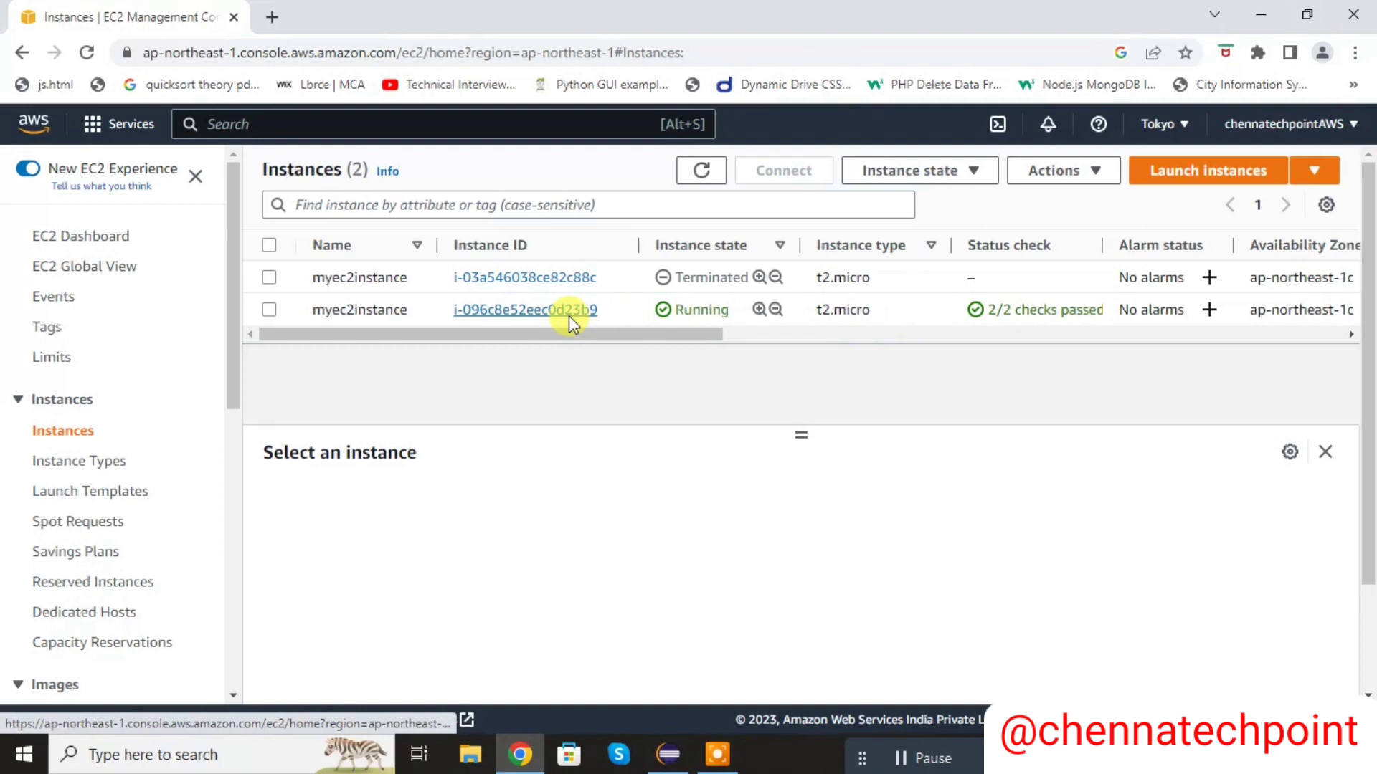
{"action": "left_click", "coordinate": [569, 315]}
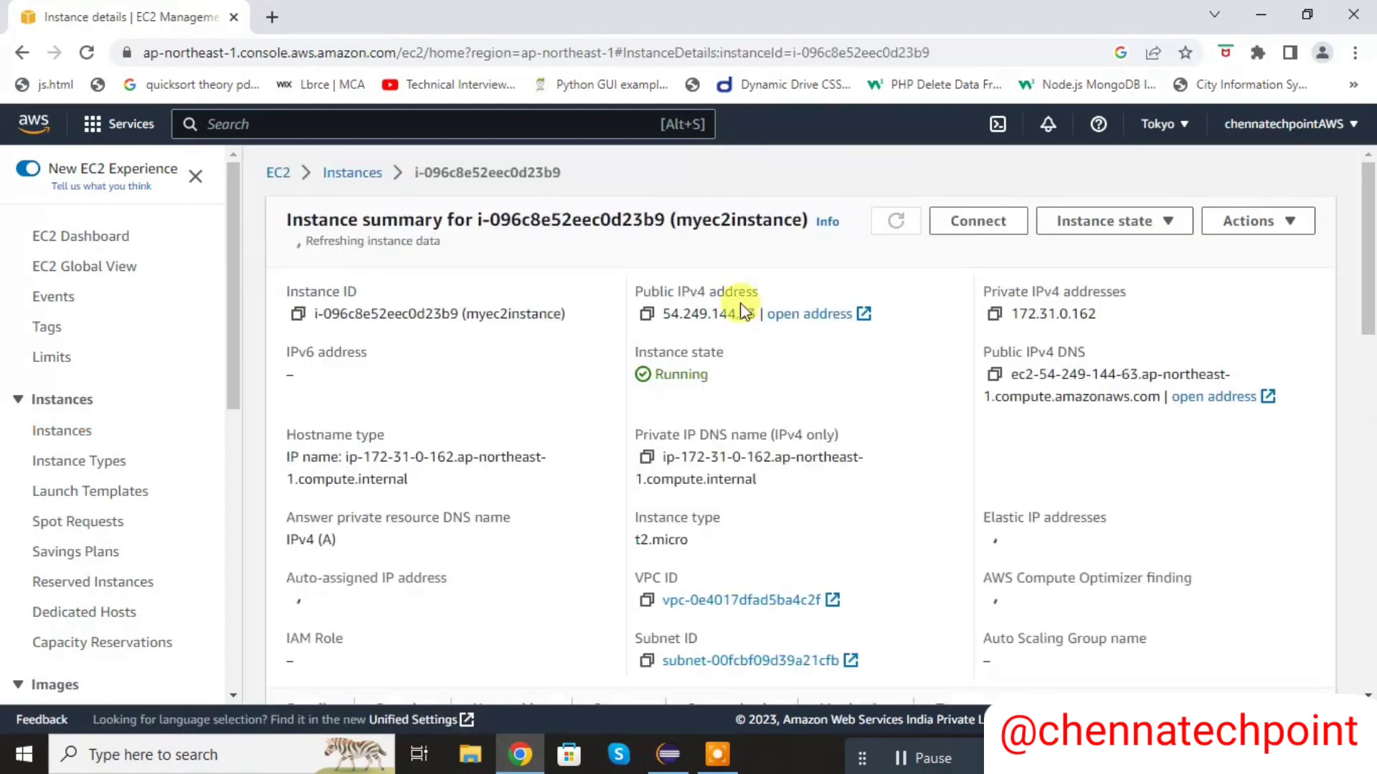
{"action": "scroll", "coordinate": [1370, 261], "scroll_direction": "down", "scroll_amount": 5}
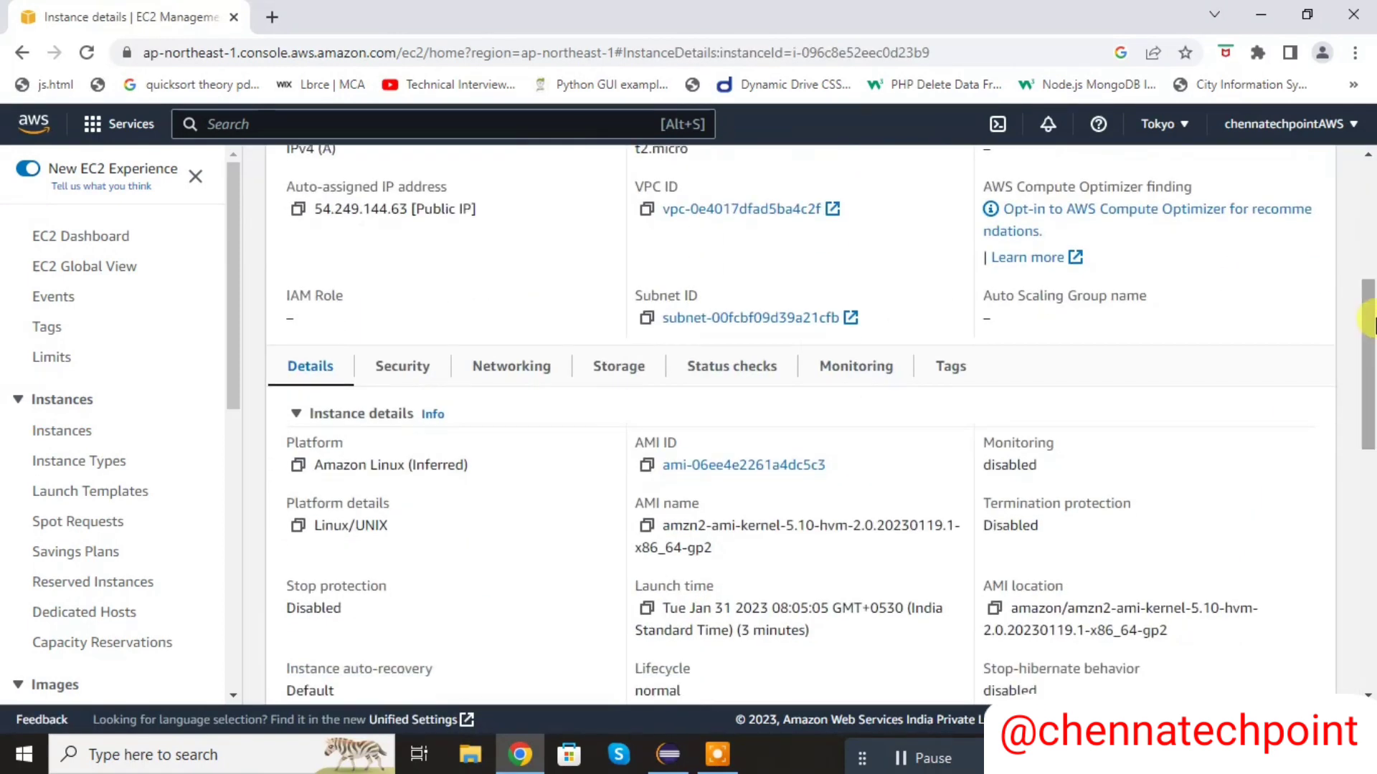
{"action": "left_click", "coordinate": [421, 368]}
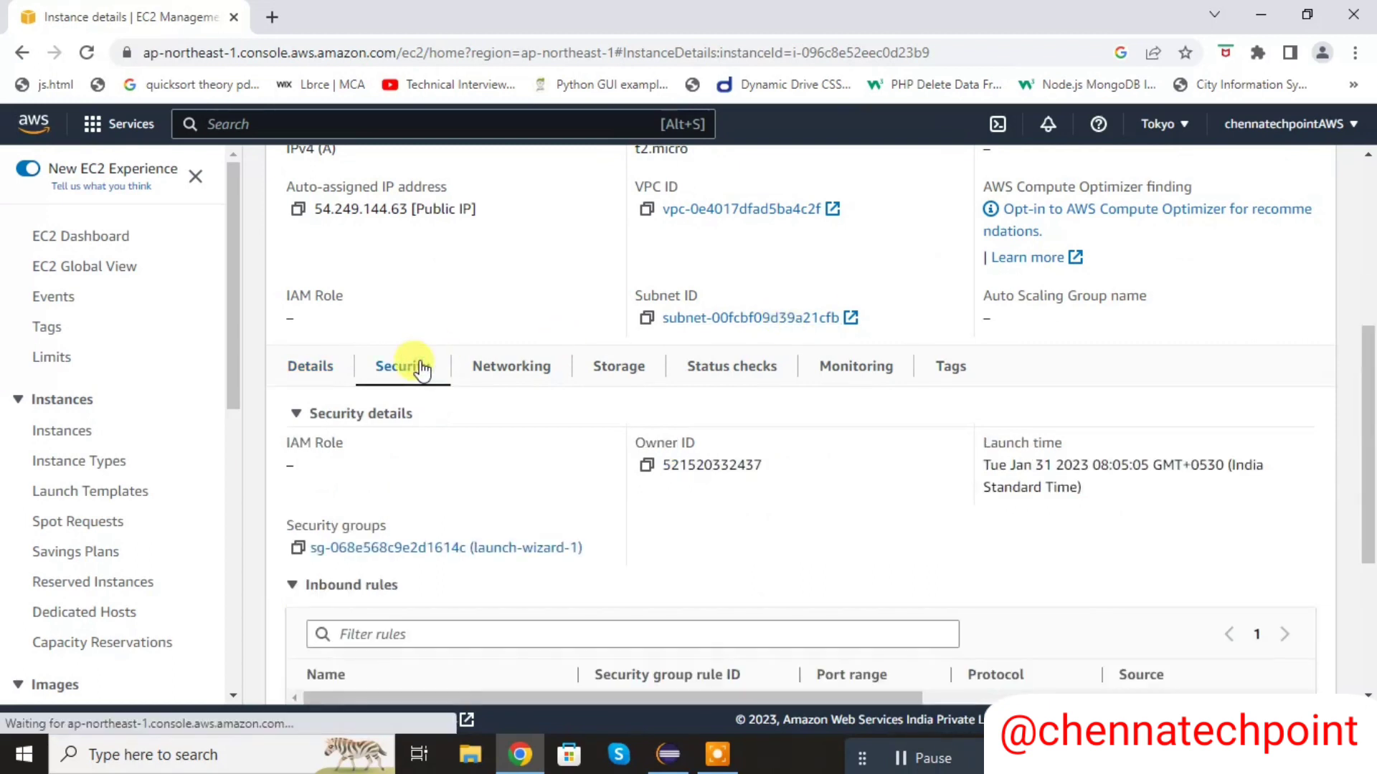
{"action": "left_click", "coordinate": [457, 549]}
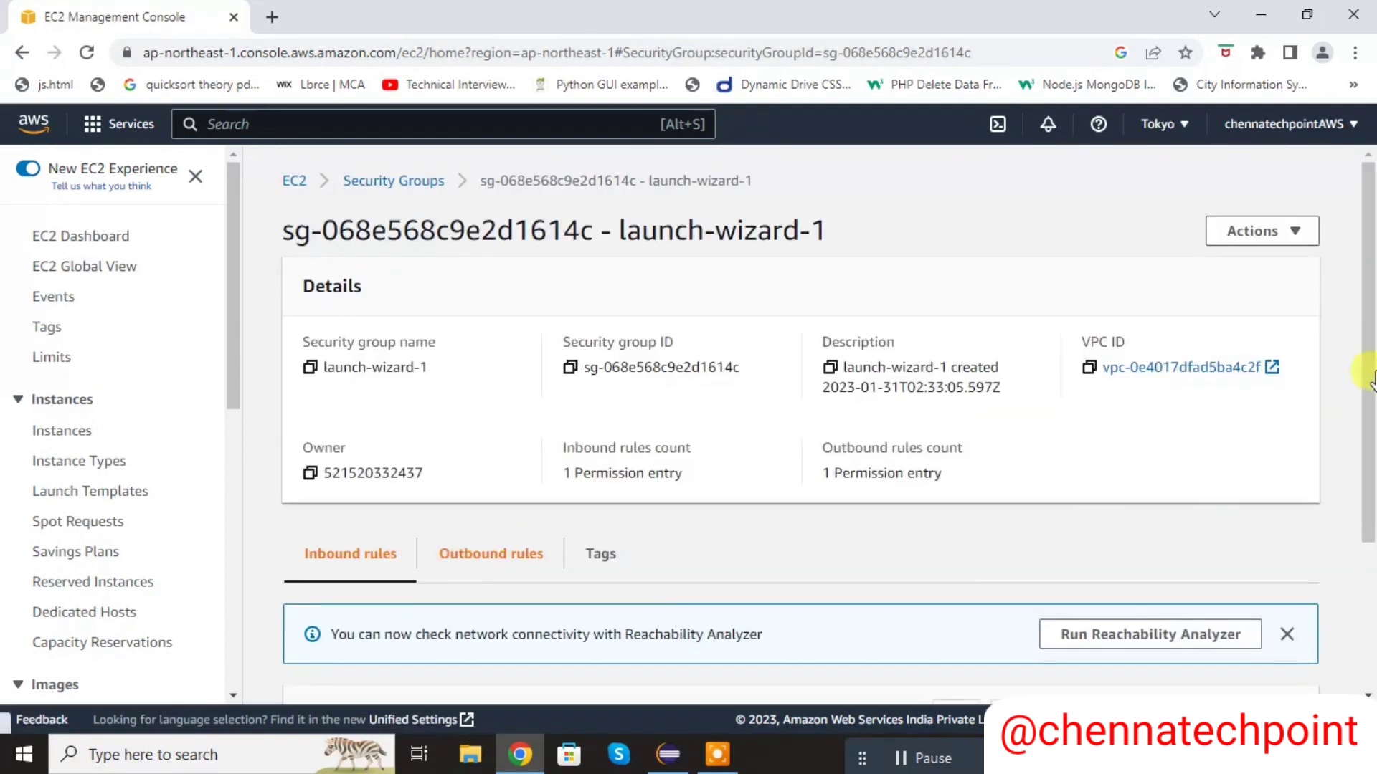
- Add a Custom TCP inbound rule for port 8082 with source Anywhere-IPv4 to the security group and save the rules
{"action": "scroll", "coordinate": [1369, 534], "scroll_direction": "down", "scroll_amount": 3}
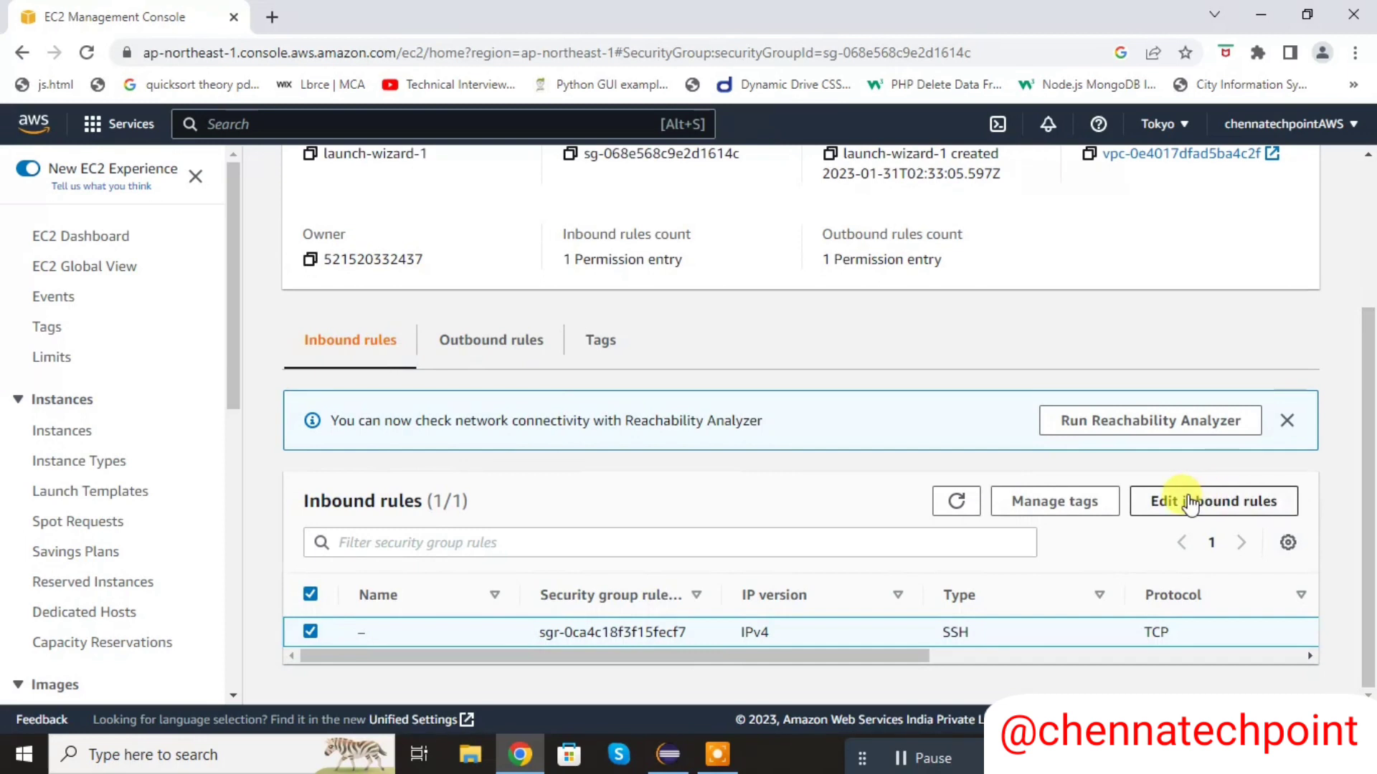
{"action": "left_click", "coordinate": [1190, 502]}
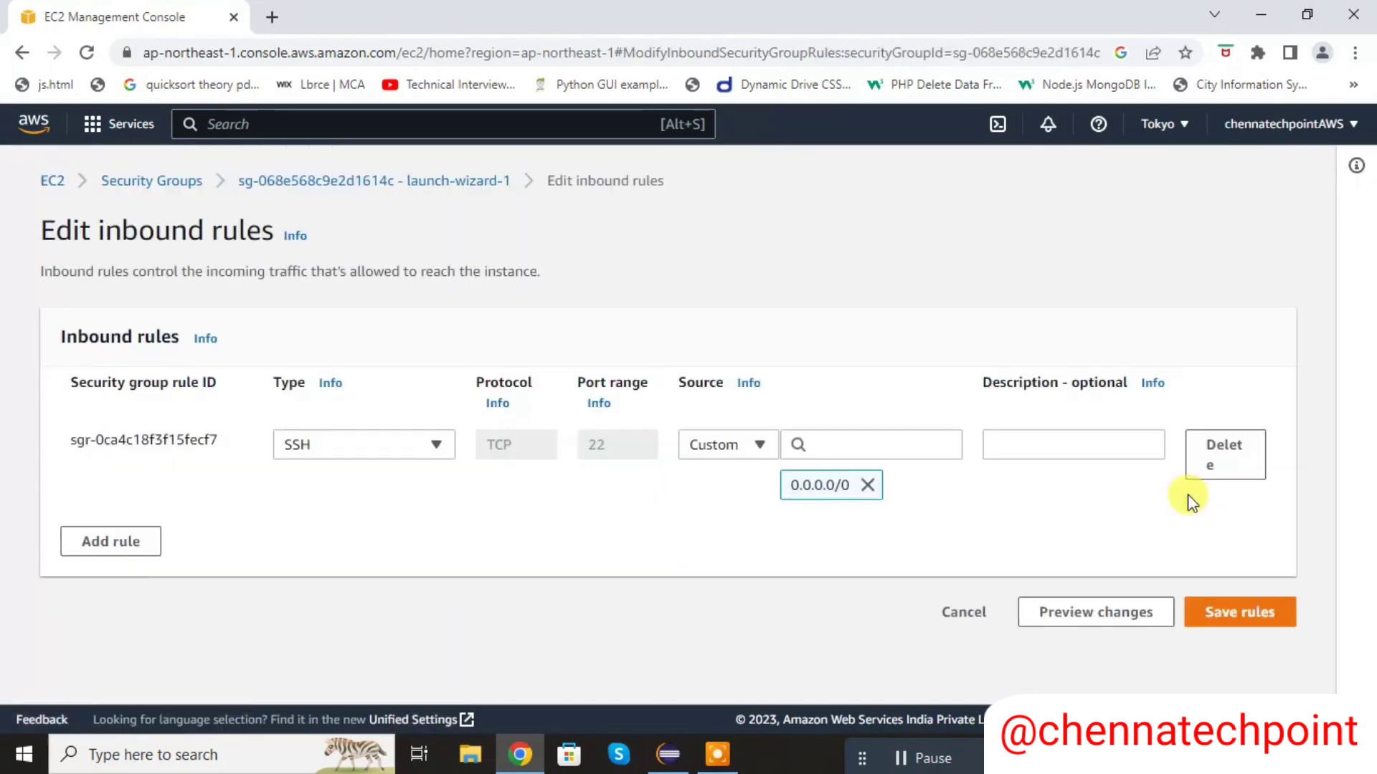
{"action": "left_click", "coordinate": [132, 542]}
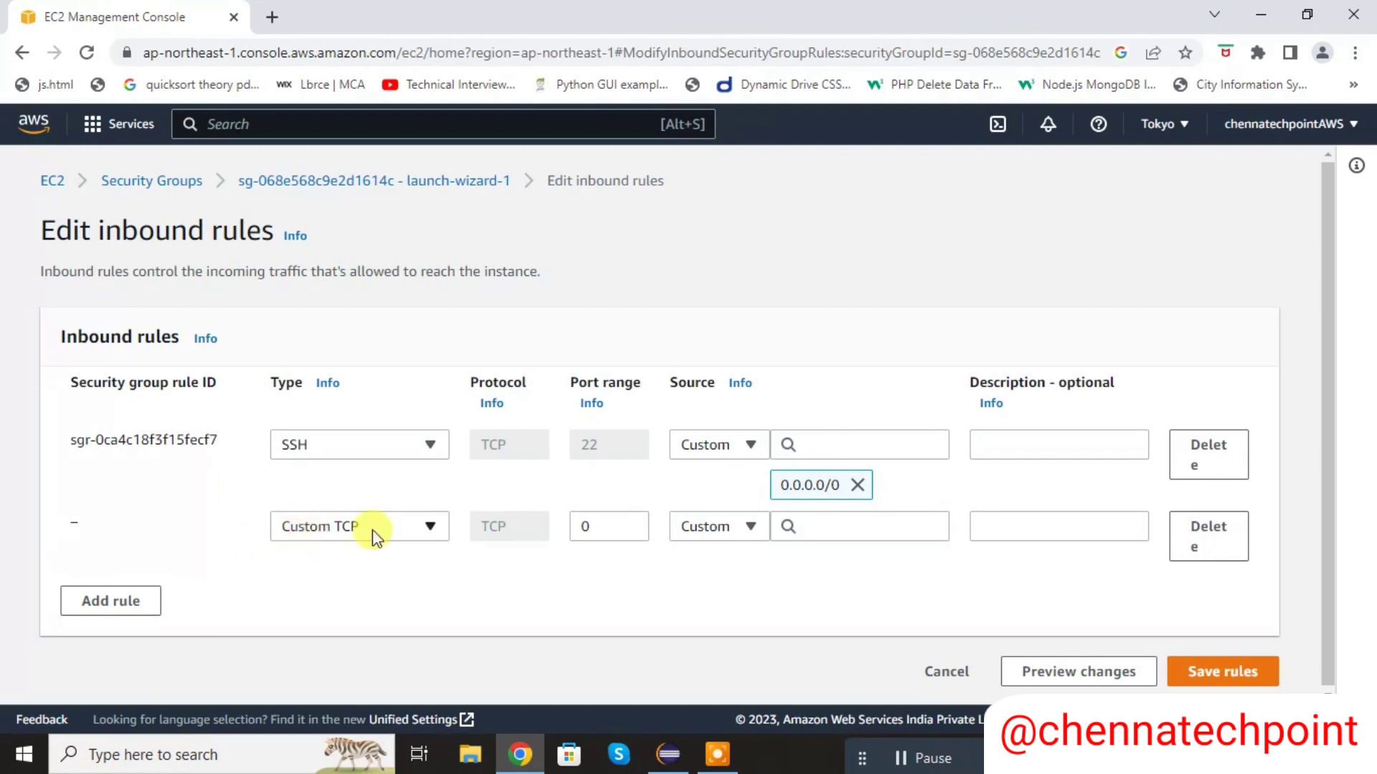
{"action": "left_click", "coordinate": [618, 528]}
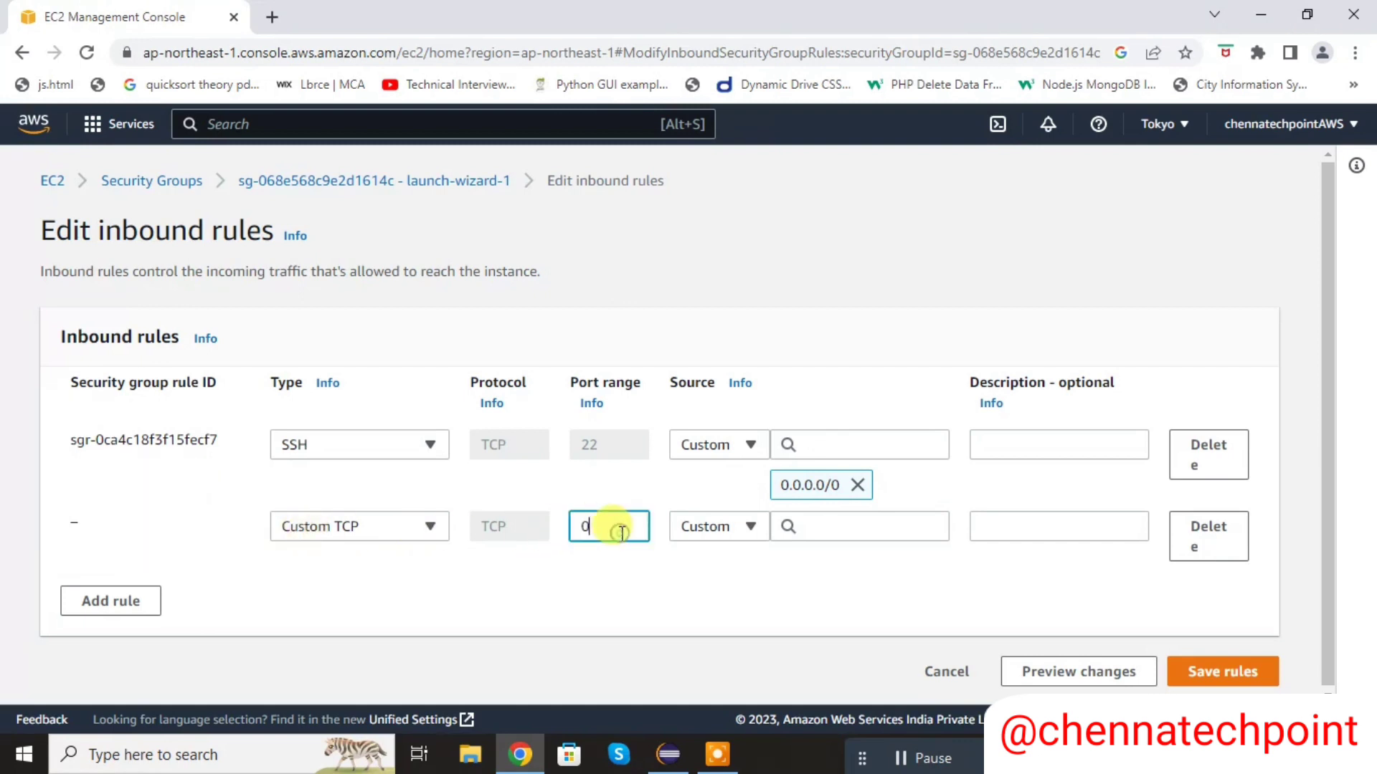
{"action": "key", "text": "BackSpace"}
{"action": "left_click", "coordinate": [740, 529]}
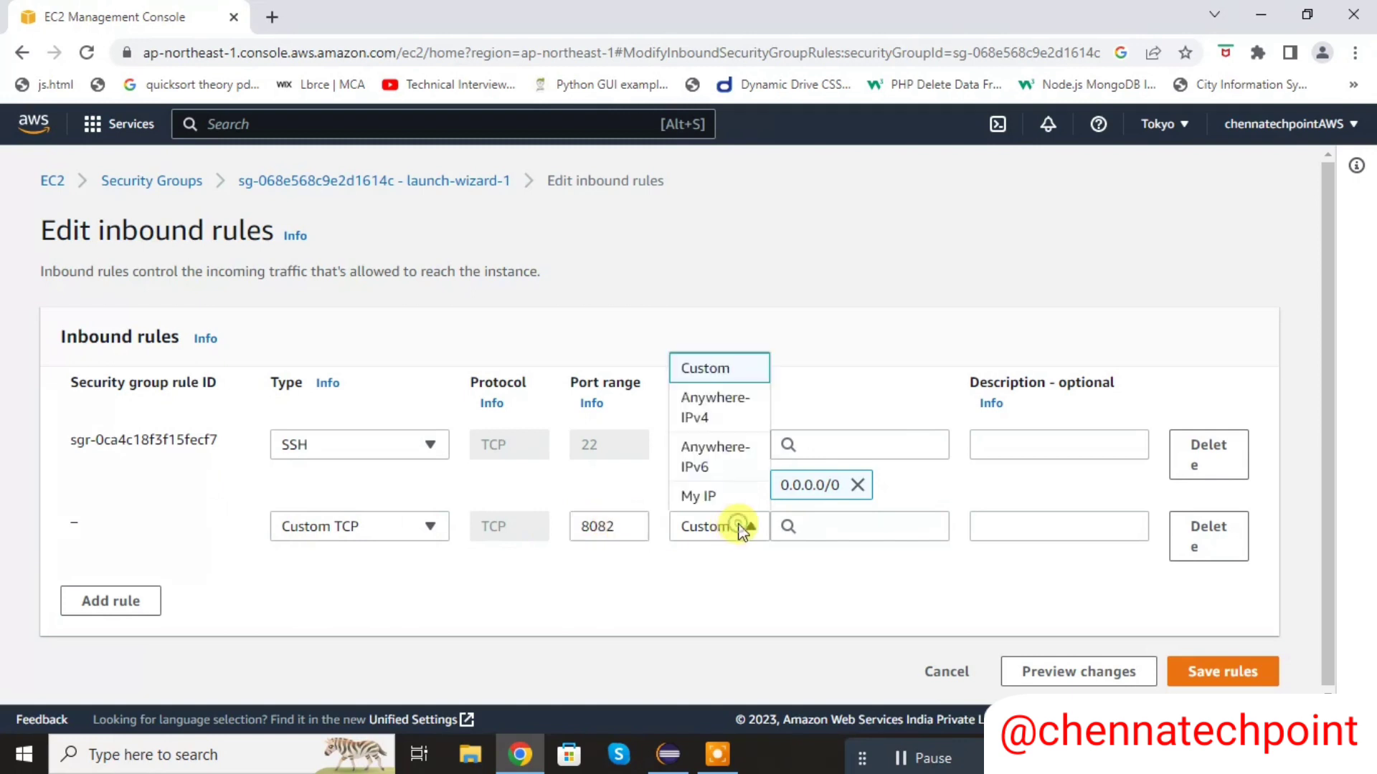
{"action": "left_click", "coordinate": [717, 409]}
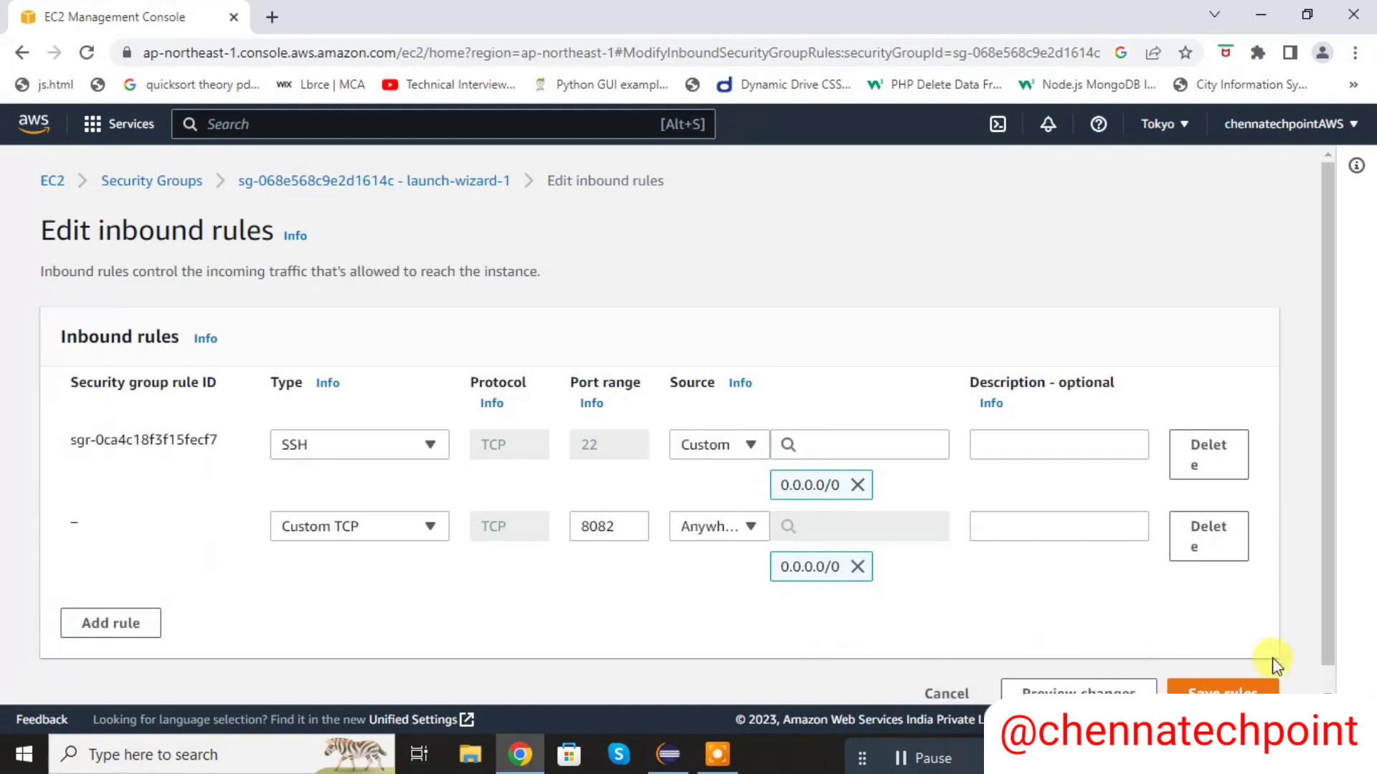
{"action": "left_click", "coordinate": [1253, 690]}
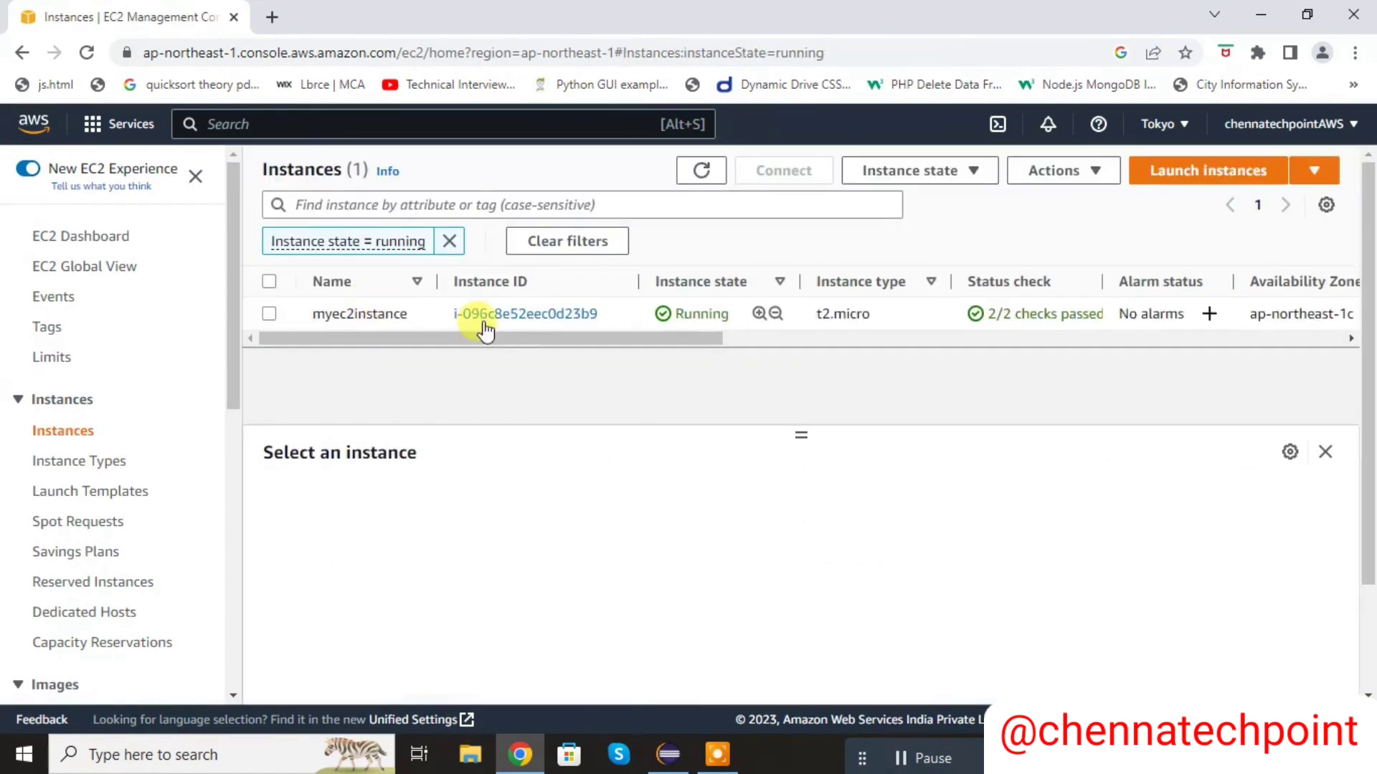
- Open myec2instance's details, start PuTTY and enter the instance's copied public IPv4 address as the session's host name
{"action": "left_click", "coordinate": [539, 322]}
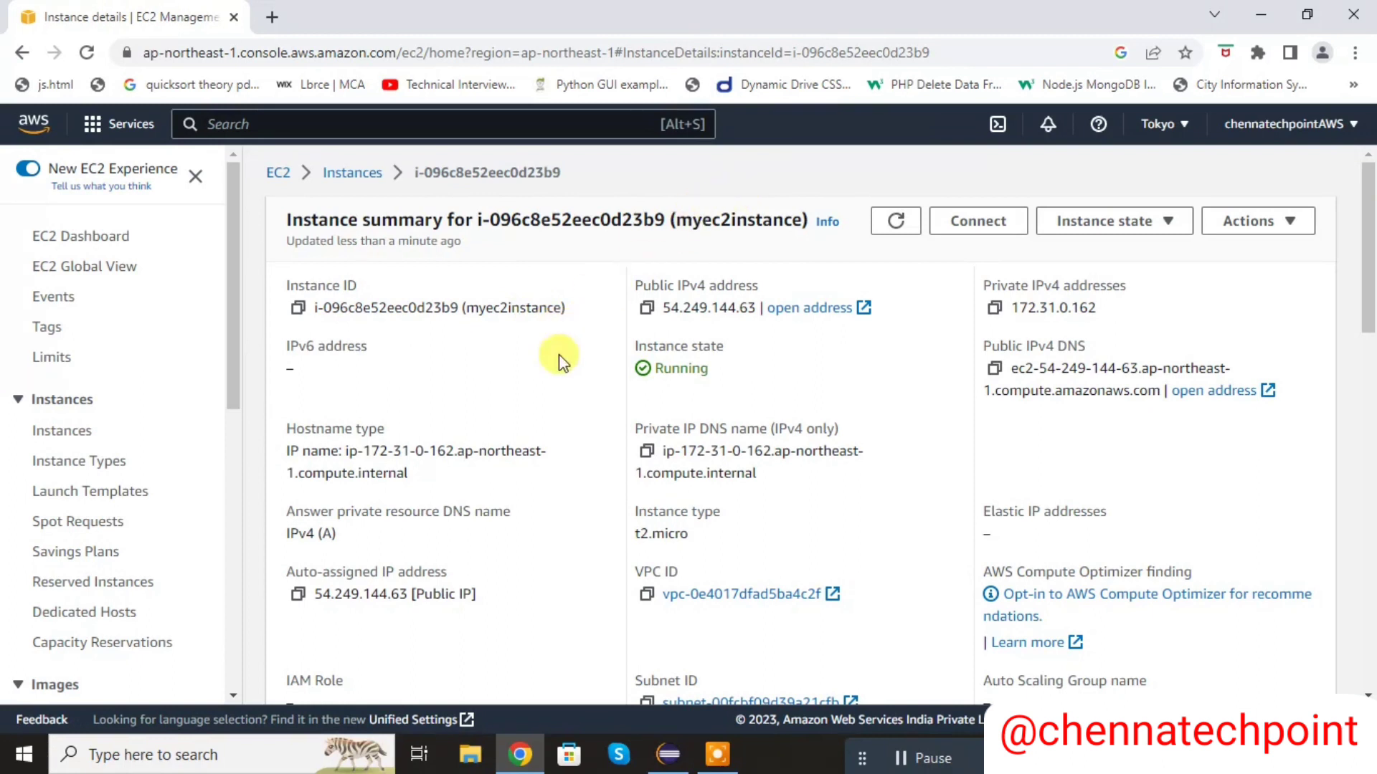
{"action": "left_click", "coordinate": [10, 763]}
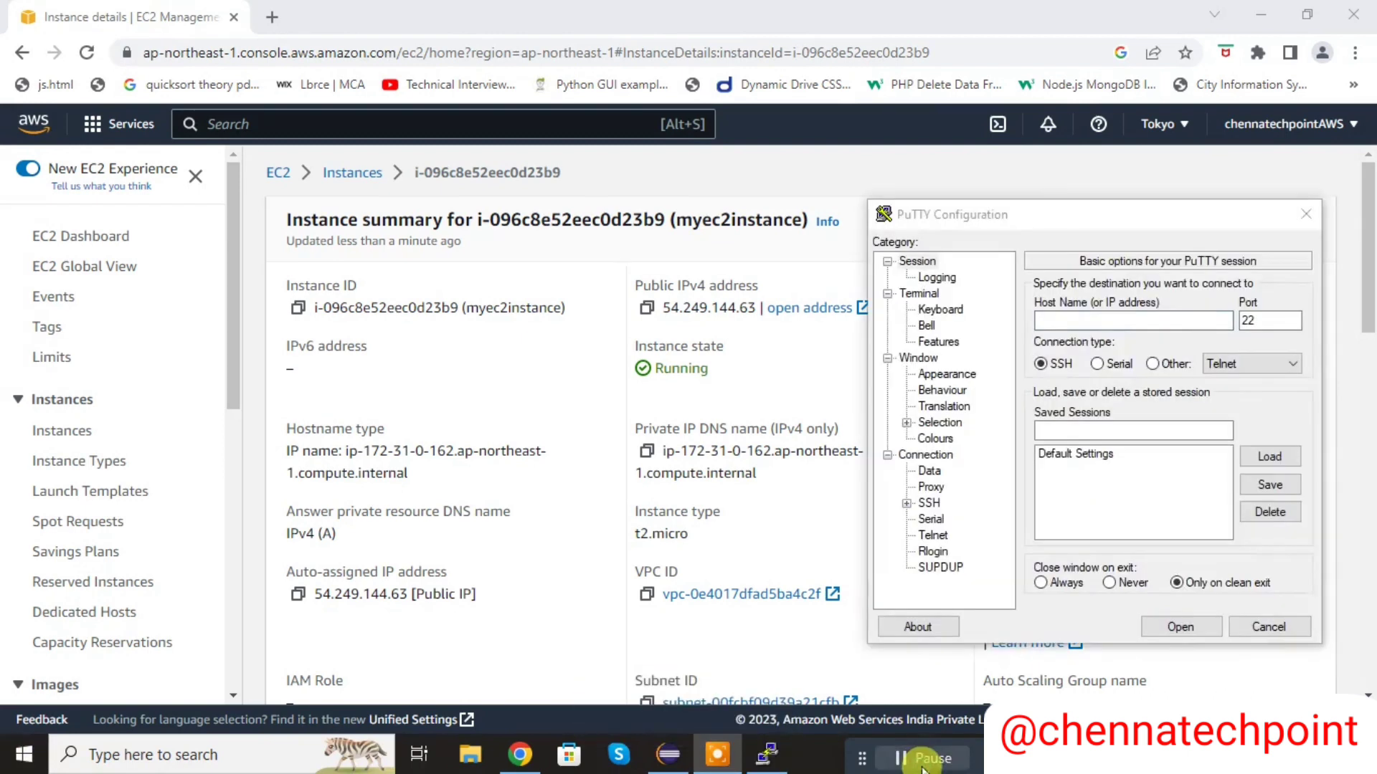
{"action": "left_click", "coordinate": [645, 310]}
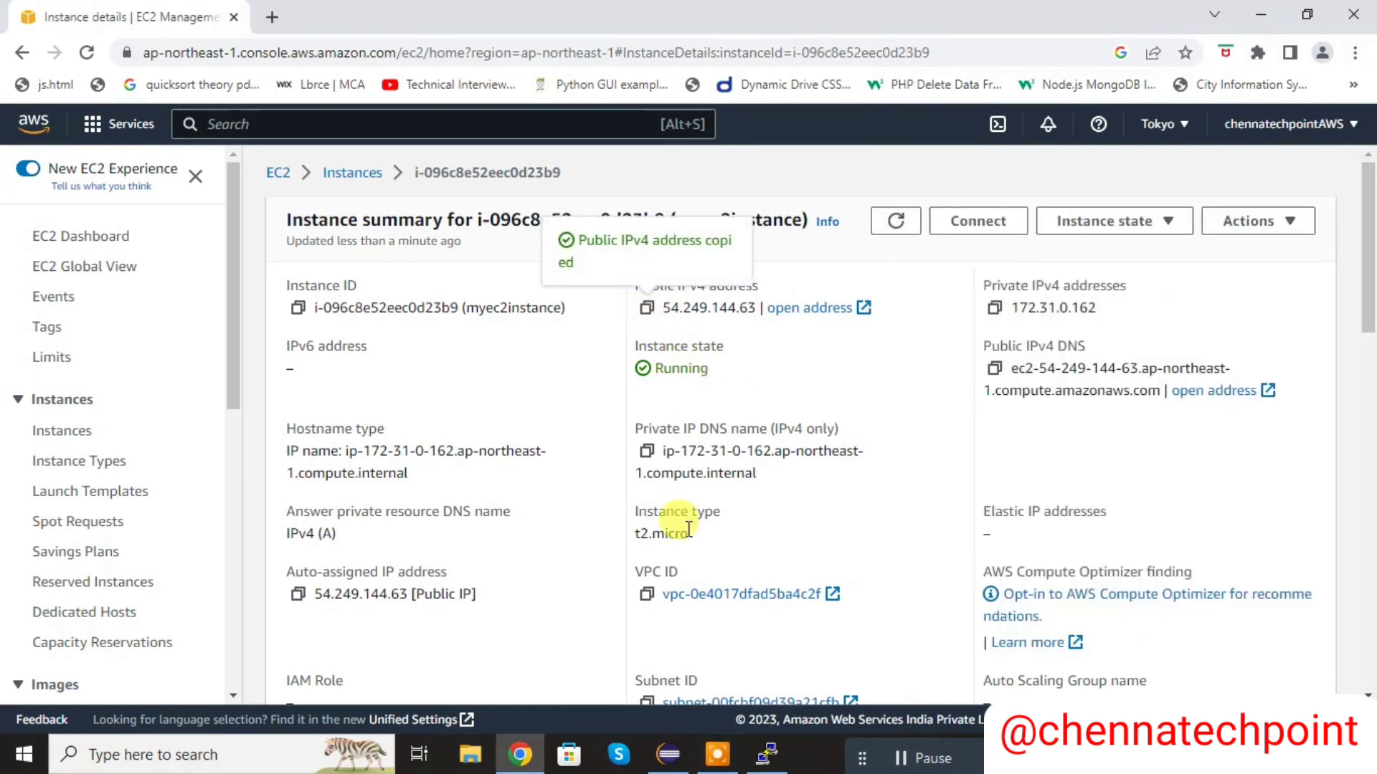
{"action": "left_click", "coordinate": [763, 757]}
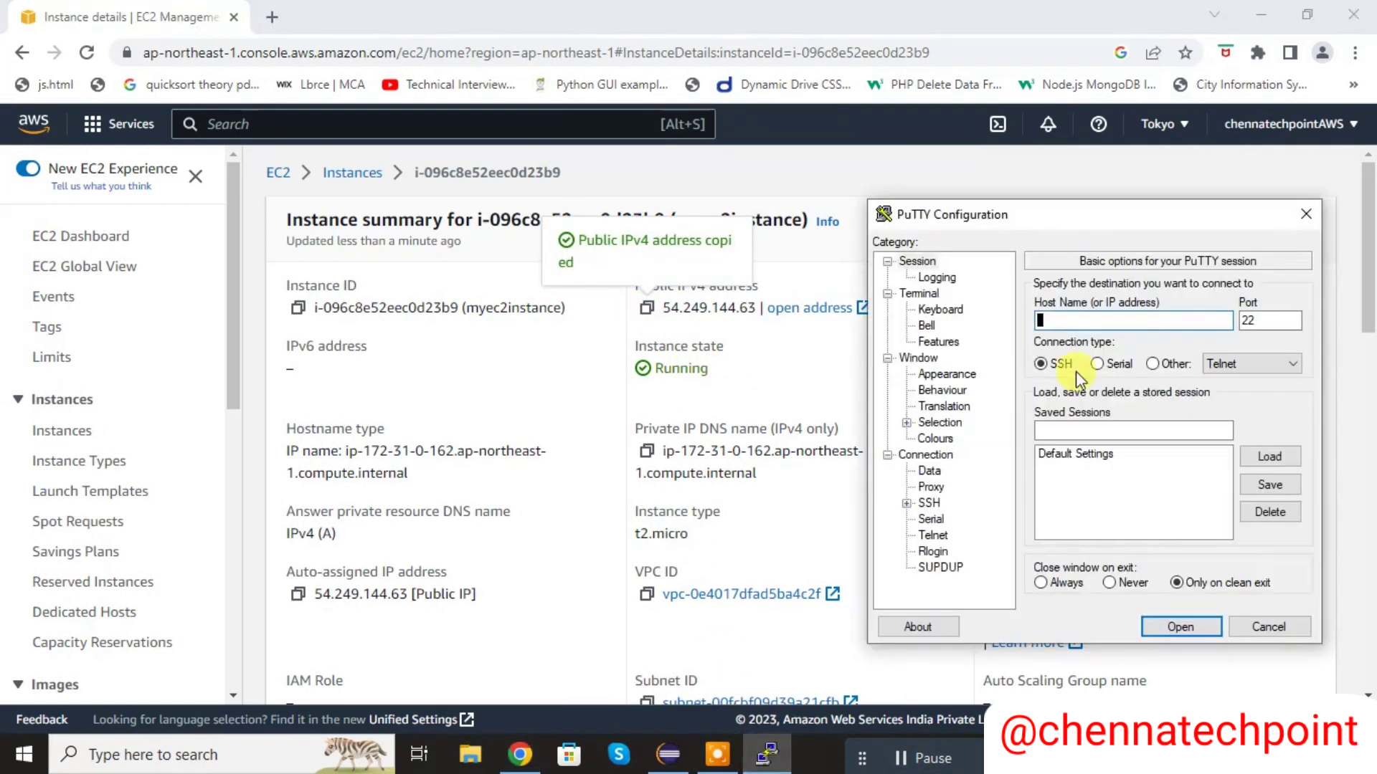
{"action": "left_click", "coordinate": [1146, 325]}
{"action": "key", "text": "ctrl+v"}
- Set the PuTTY session's auto-login username to ec2-user
{"action": "left_click", "coordinate": [928, 470]}
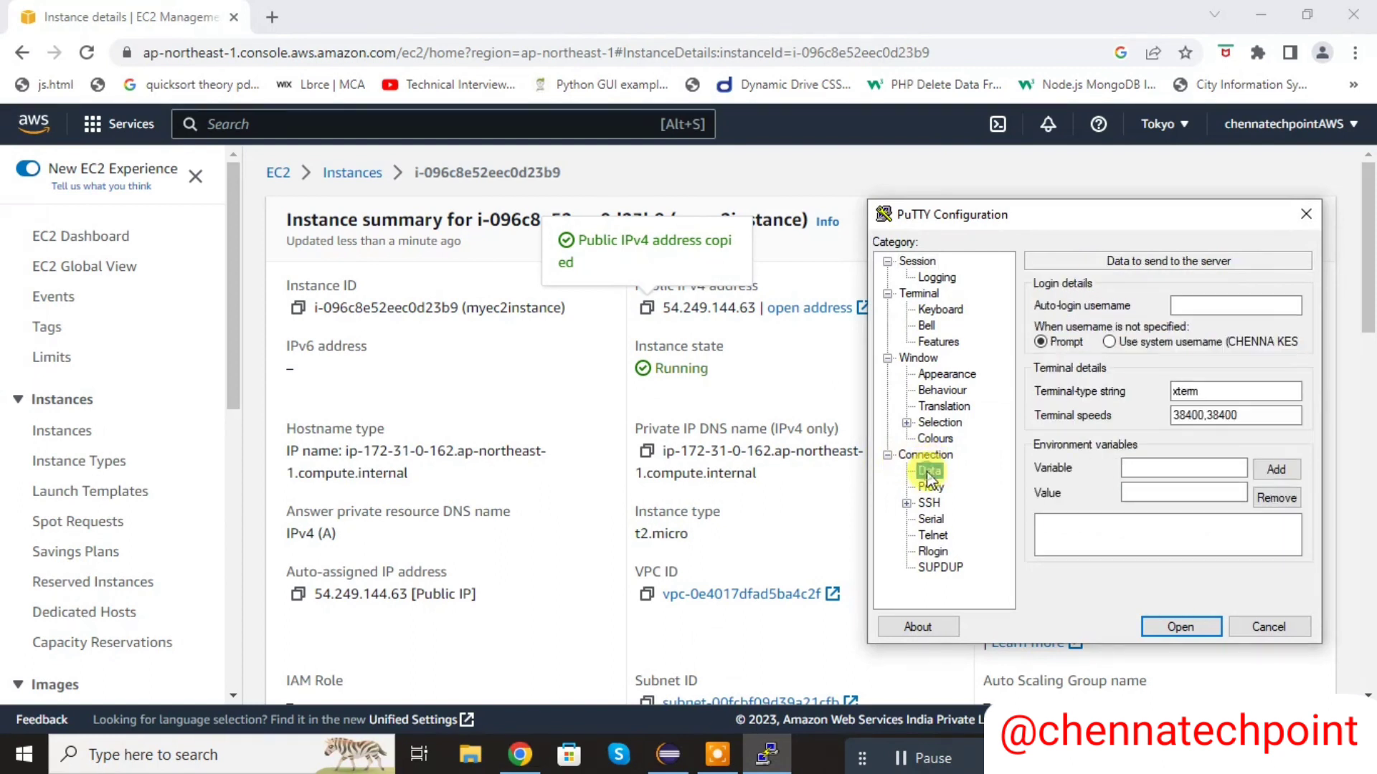
{"action": "left_click", "coordinate": [1201, 304]}
{"action": "type", "text": "ec2-user"}
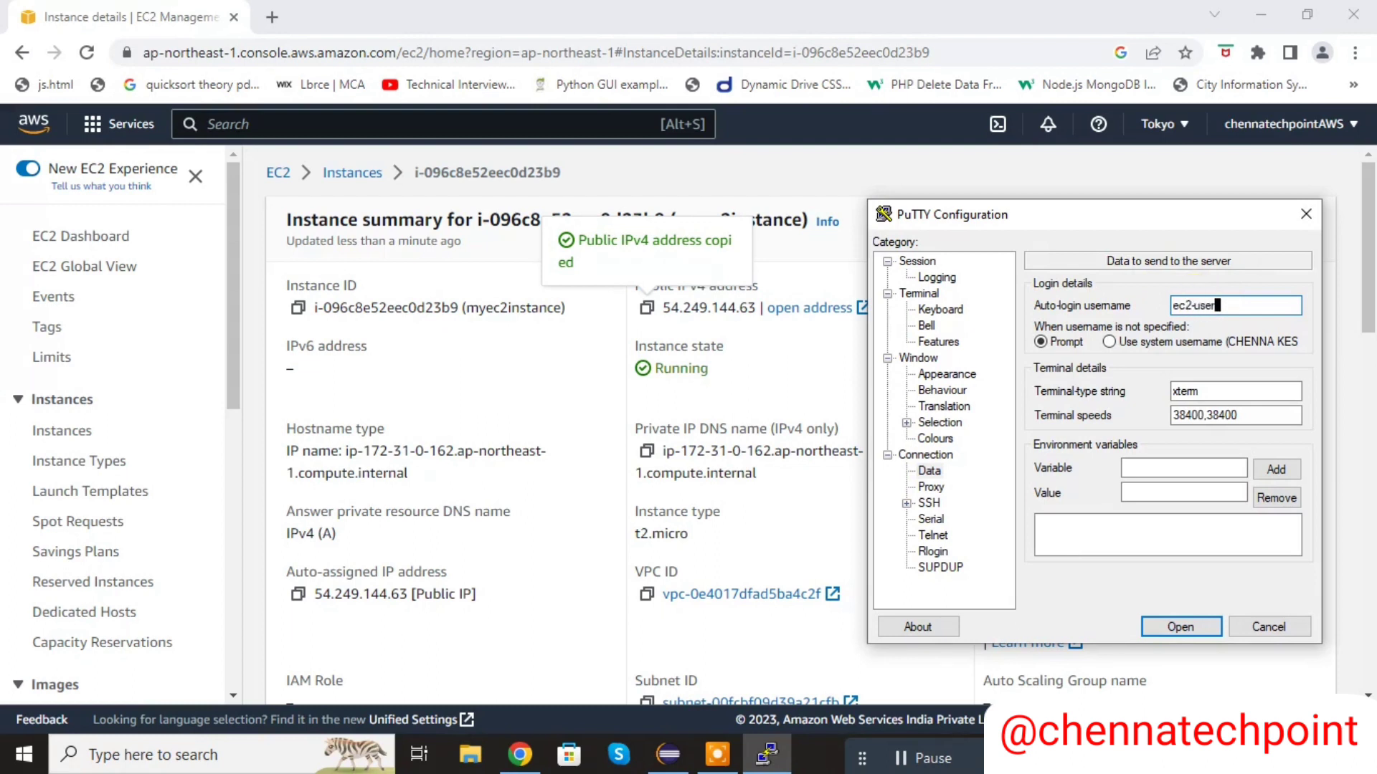
- Choose Myec2instance.ppk from the Downloads folder as the private key file for the session's SSH authentication
{"action": "left_click", "coordinate": [906, 502]}
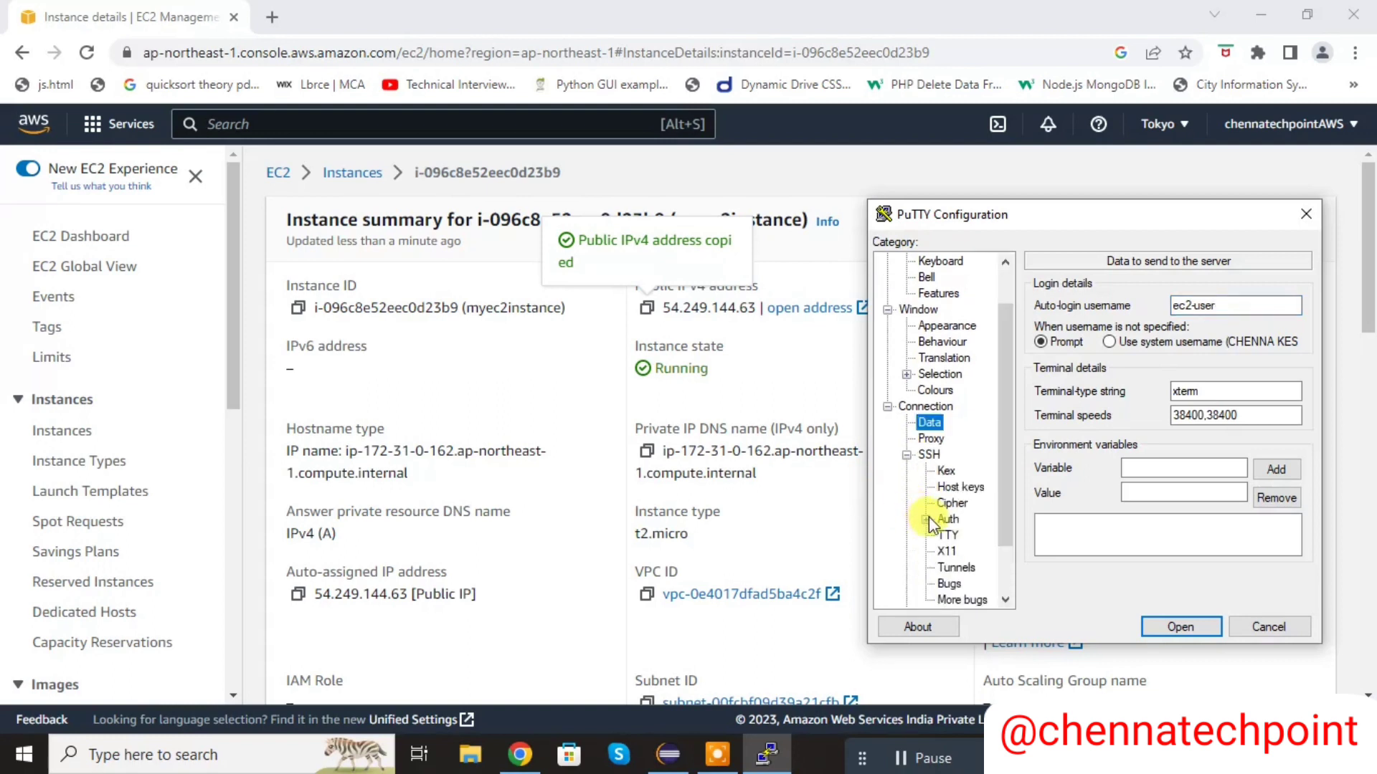
{"action": "left_click", "coordinate": [927, 518]}
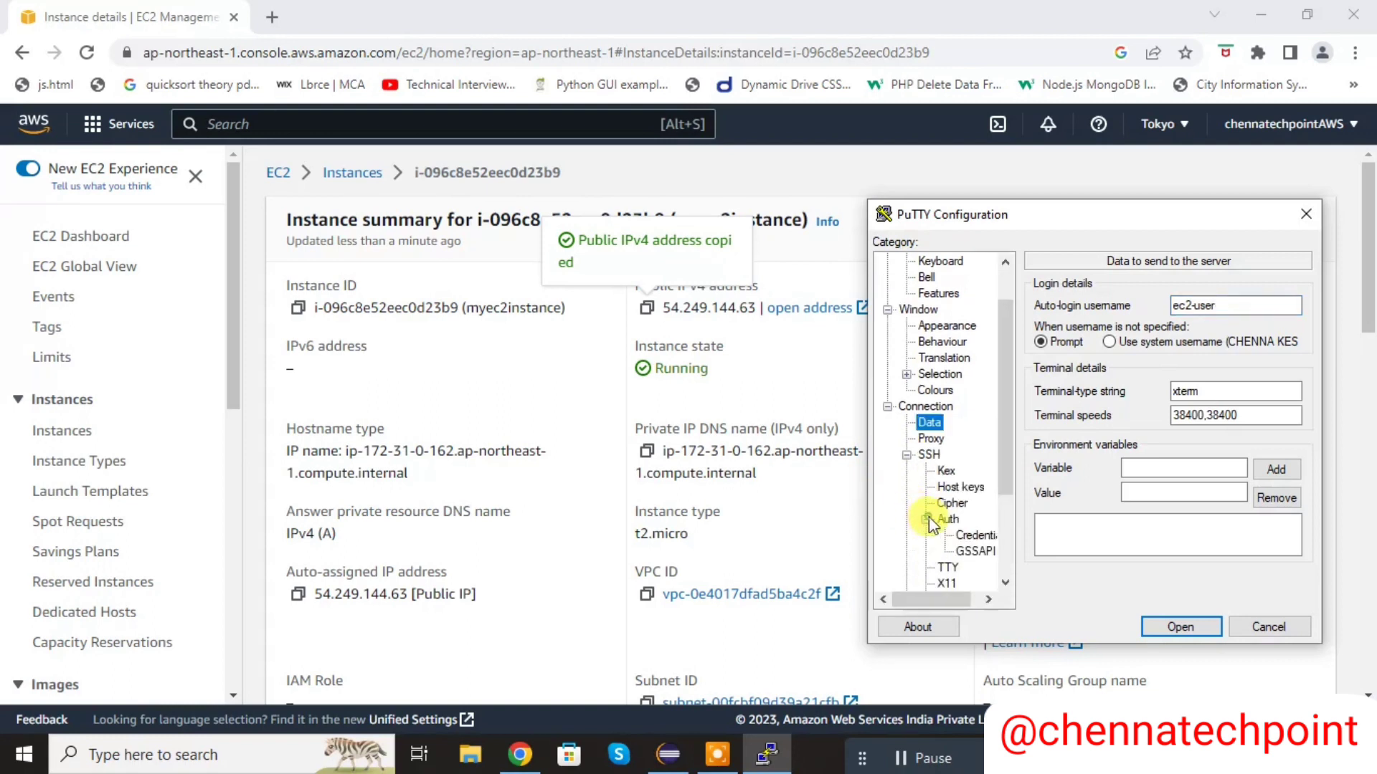
{"action": "left_click", "coordinate": [971, 534]}
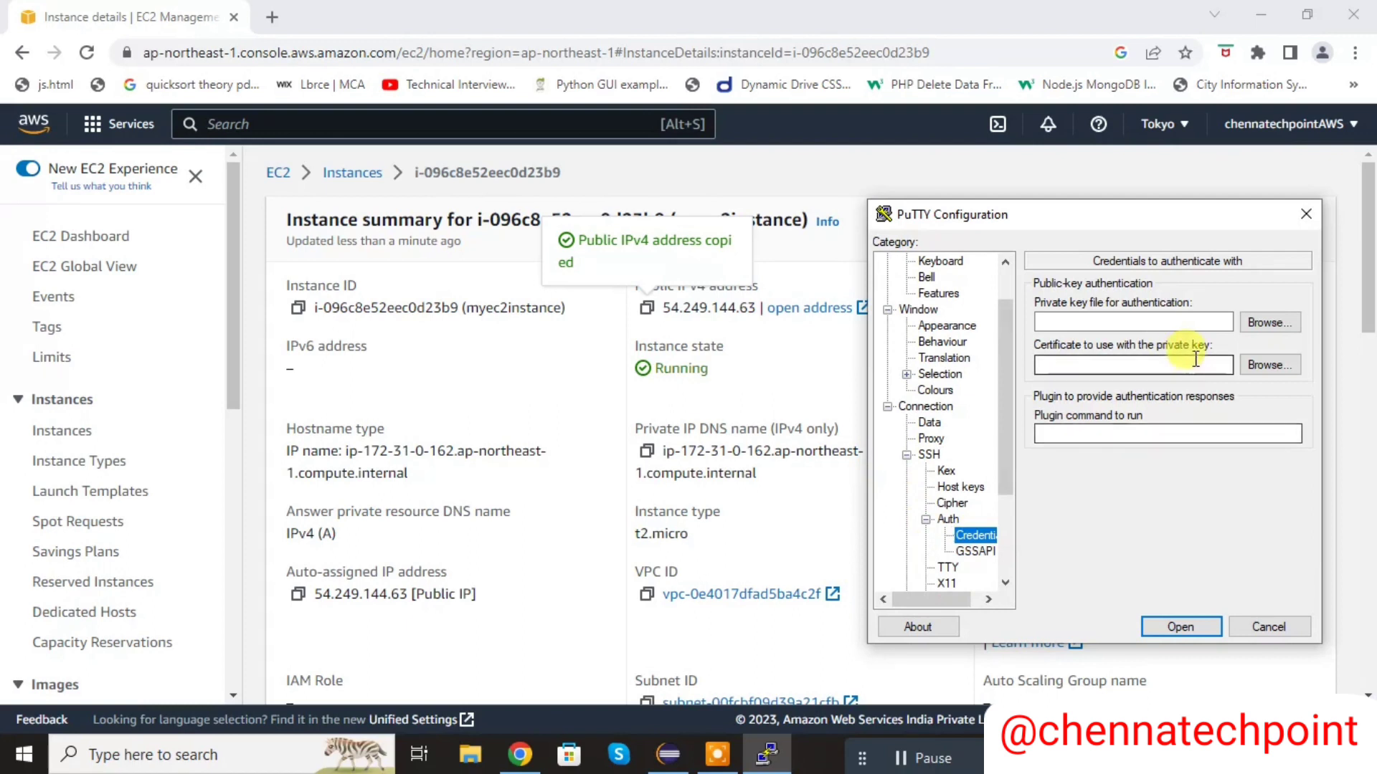
{"action": "left_click", "coordinate": [1266, 329]}
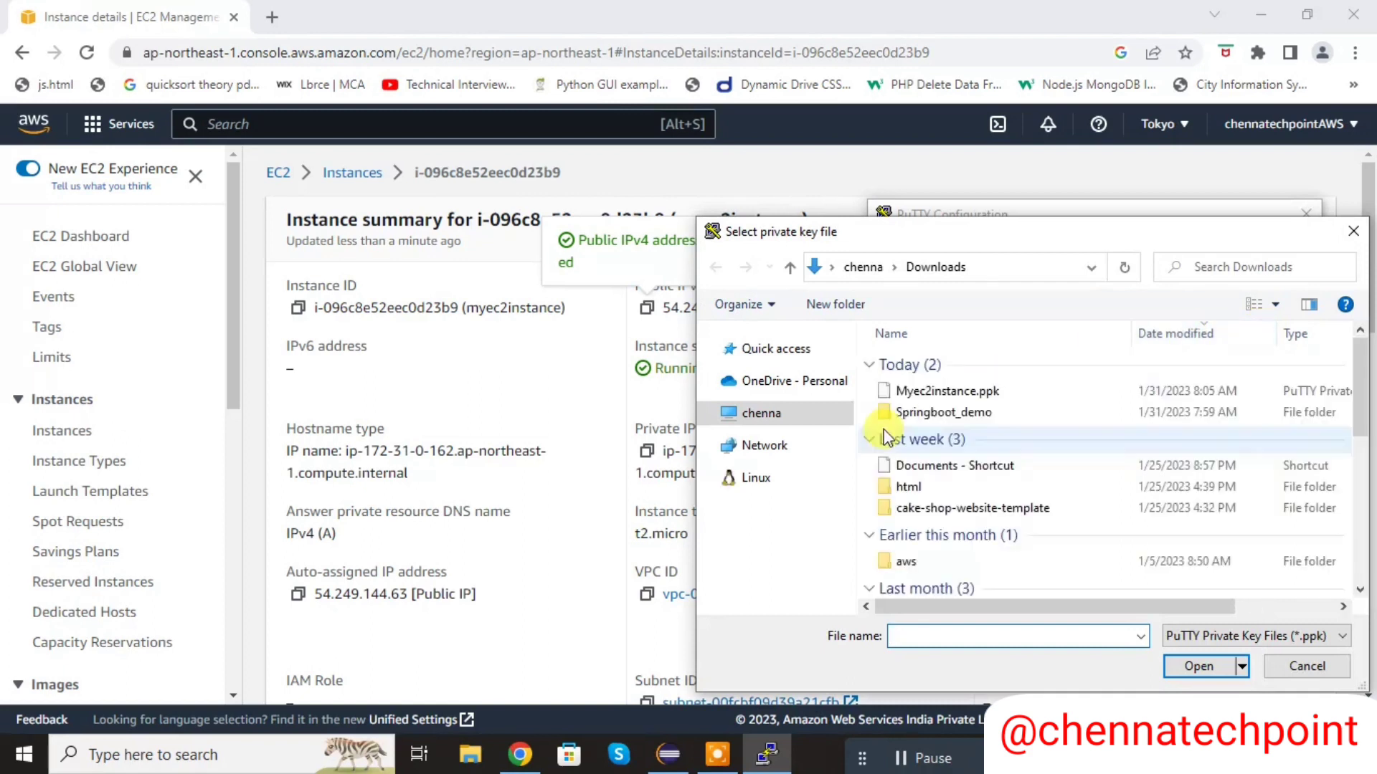
{"action": "left_click", "coordinate": [1007, 392]}
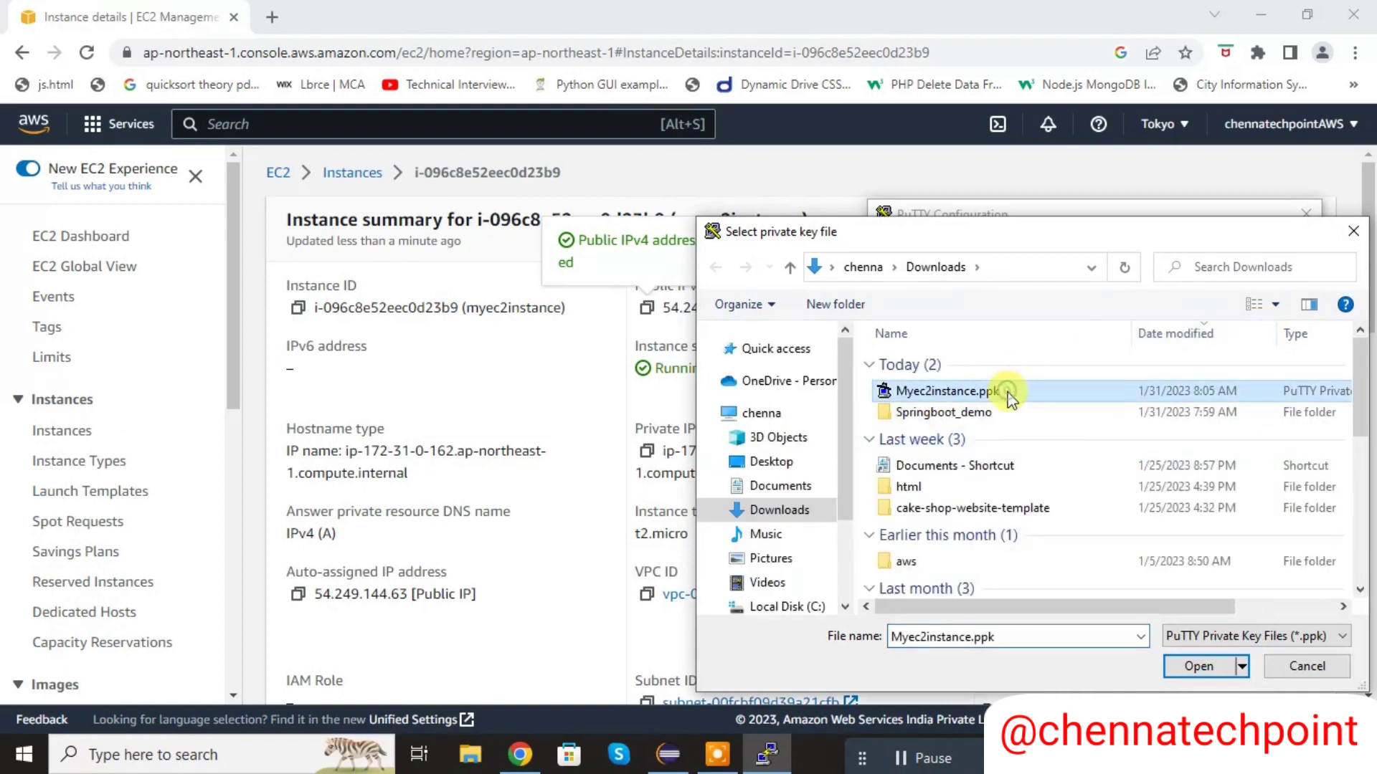
{"action": "left_click", "coordinate": [1179, 666]}
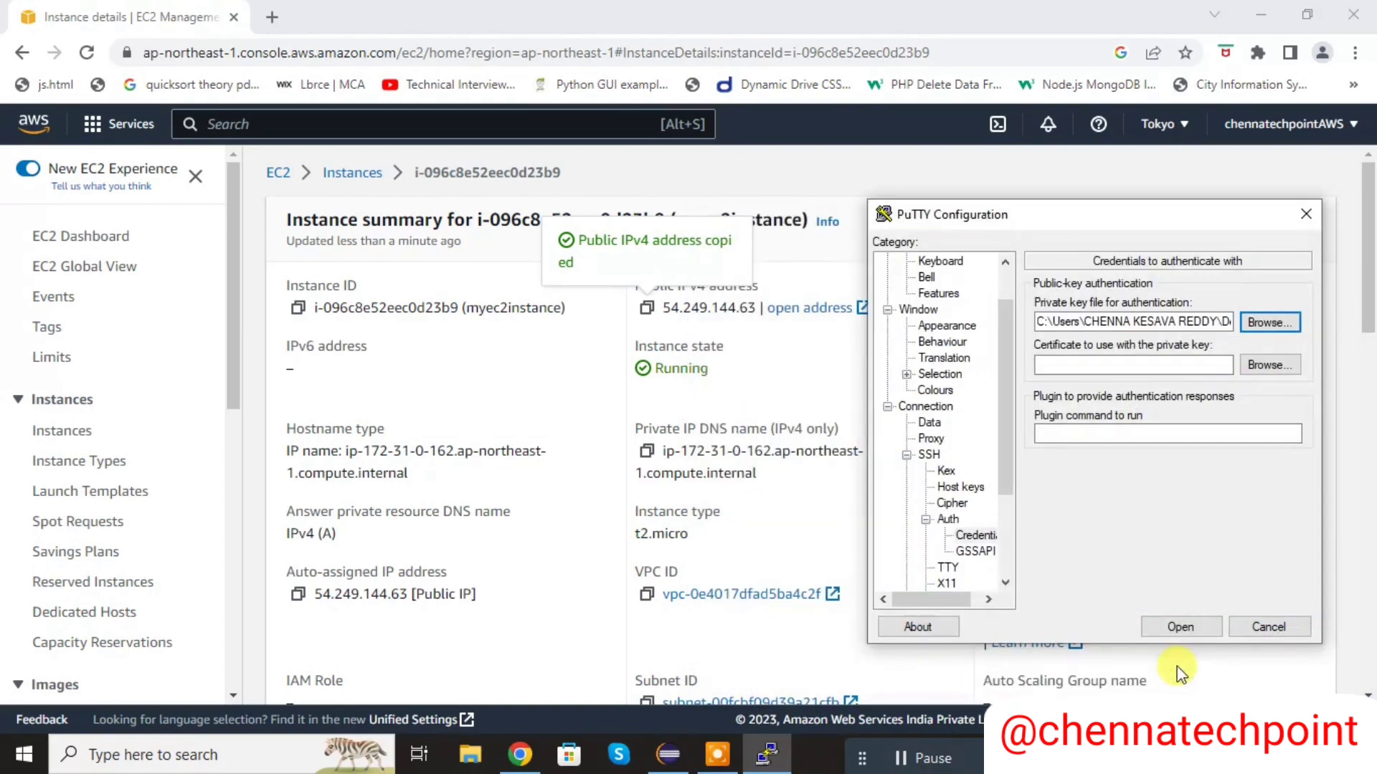
- Open the SSH connection to the instance and accept the server's host key
{"action": "left_click", "coordinate": [1168, 627]}
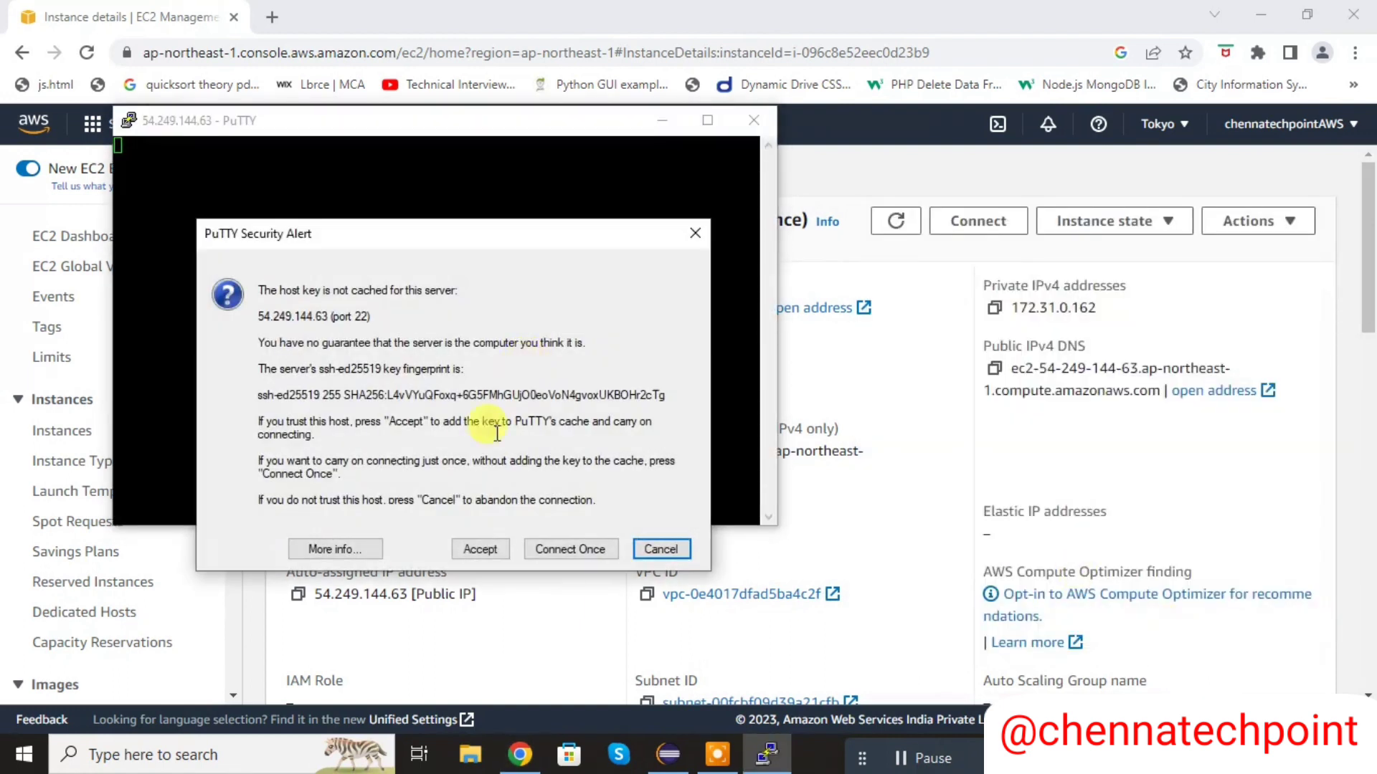
{"action": "left_click", "coordinate": [469, 549]}
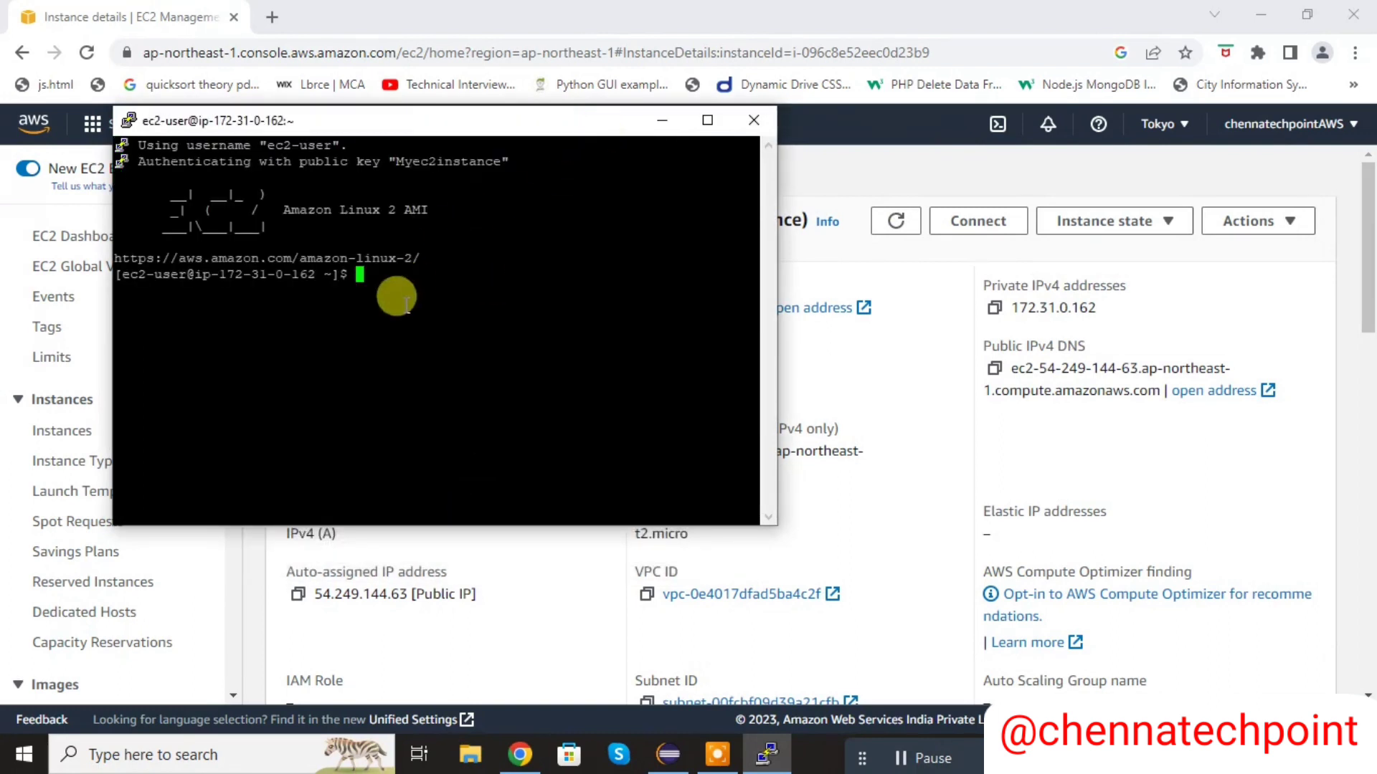
{"action": "left_click", "coordinate": [430, 289]}
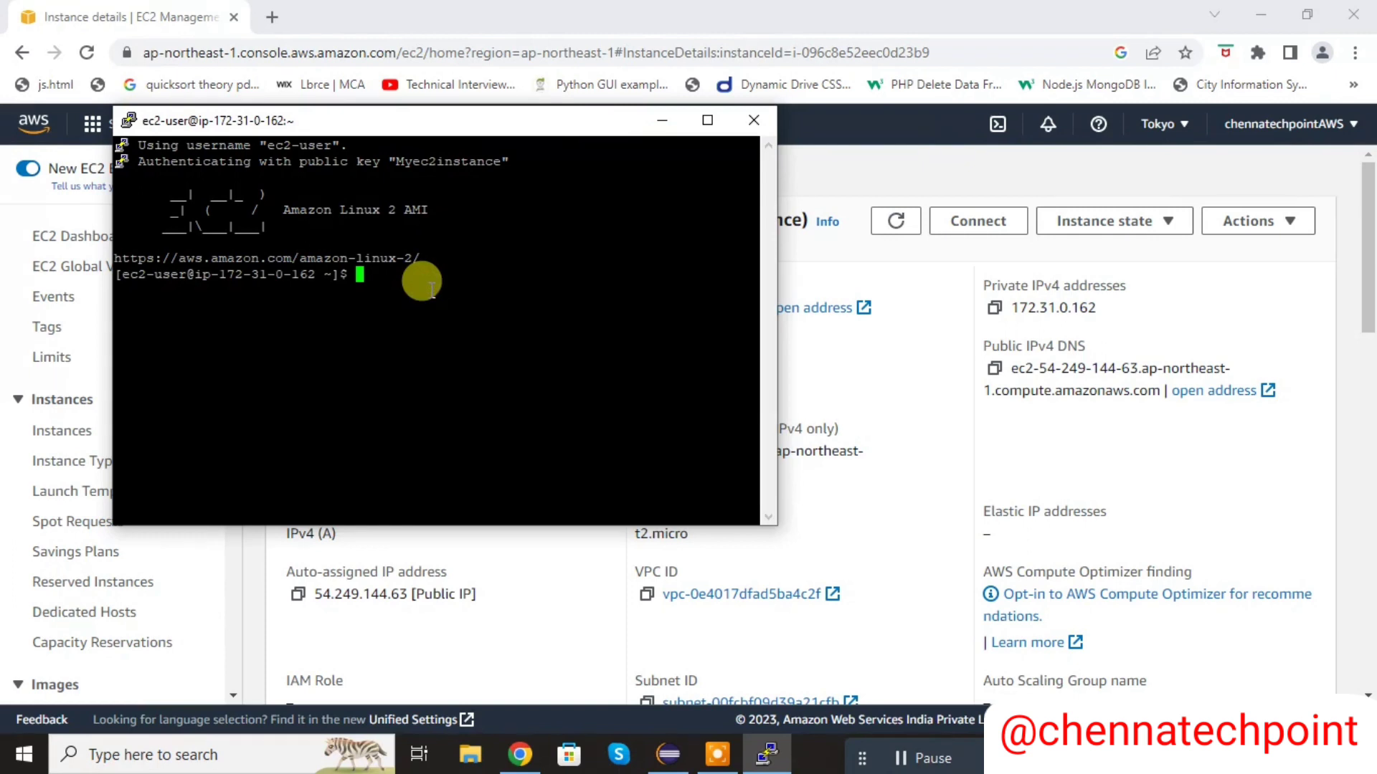
- Check which Java version is installed on the instance with java --version
{"action": "type", "text": "java --version"}
{"action": "key", "text": "Return"}
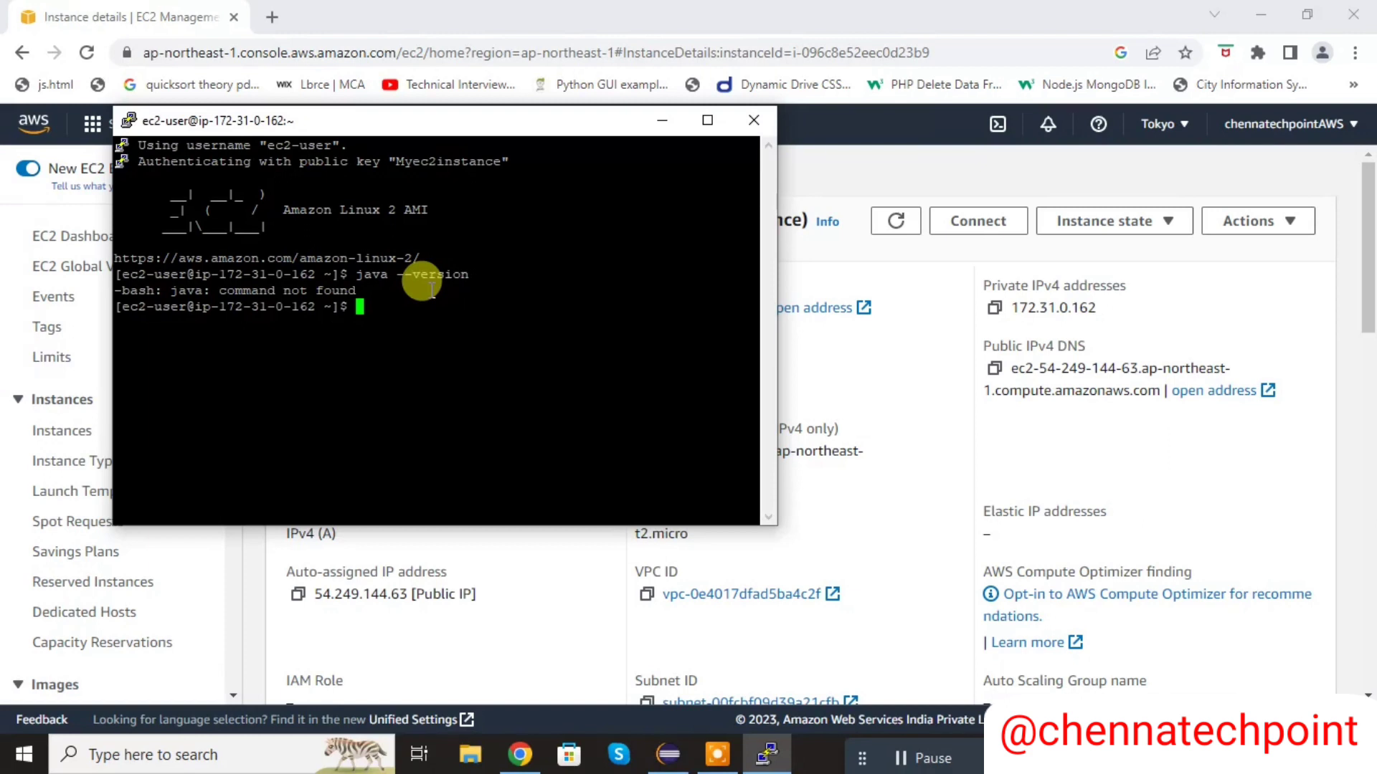
- Update the instance's packages with sudo yum update
{"action": "type", "text": "sudo yum update"}
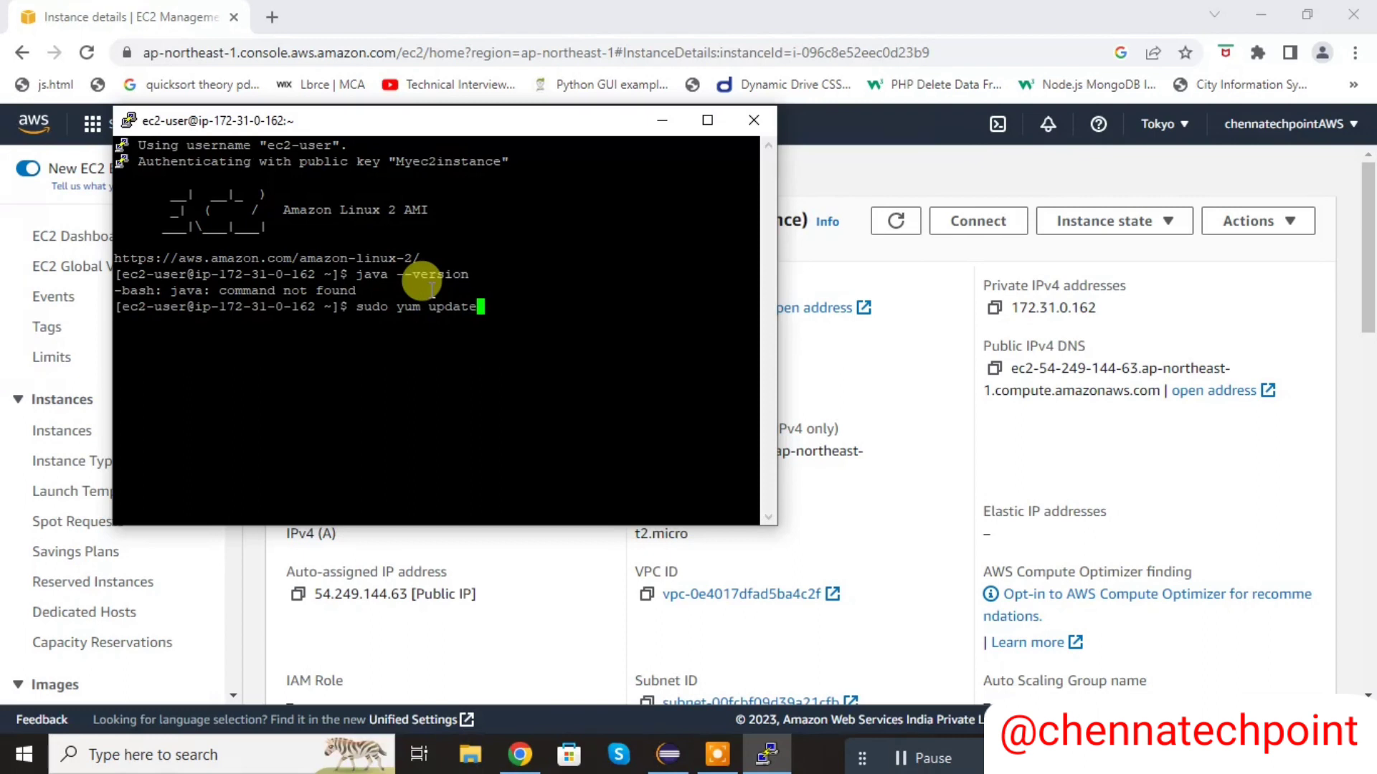
{"action": "key", "text": "Return"}
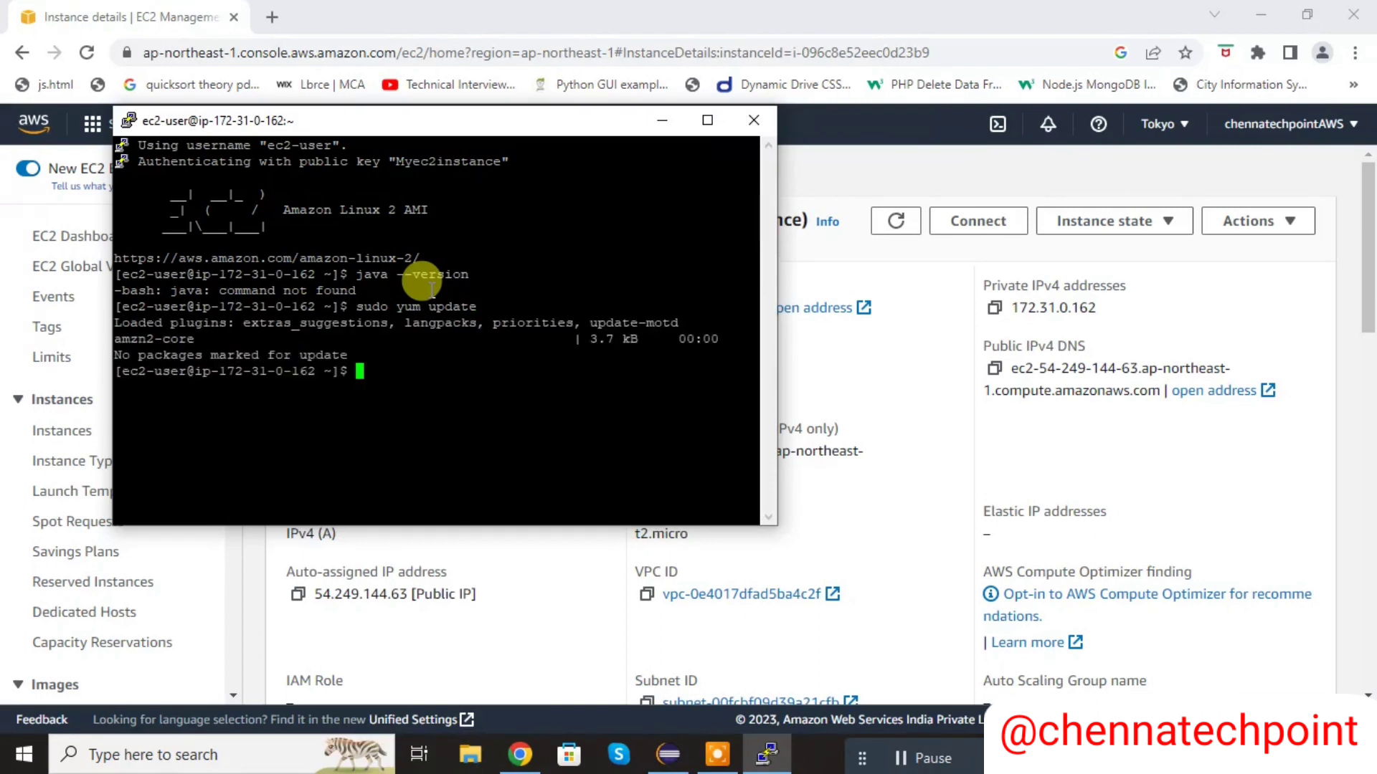
{"action": "left_click_drag", "start_coordinate": [432, 290], "coordinate": [328, 290]}
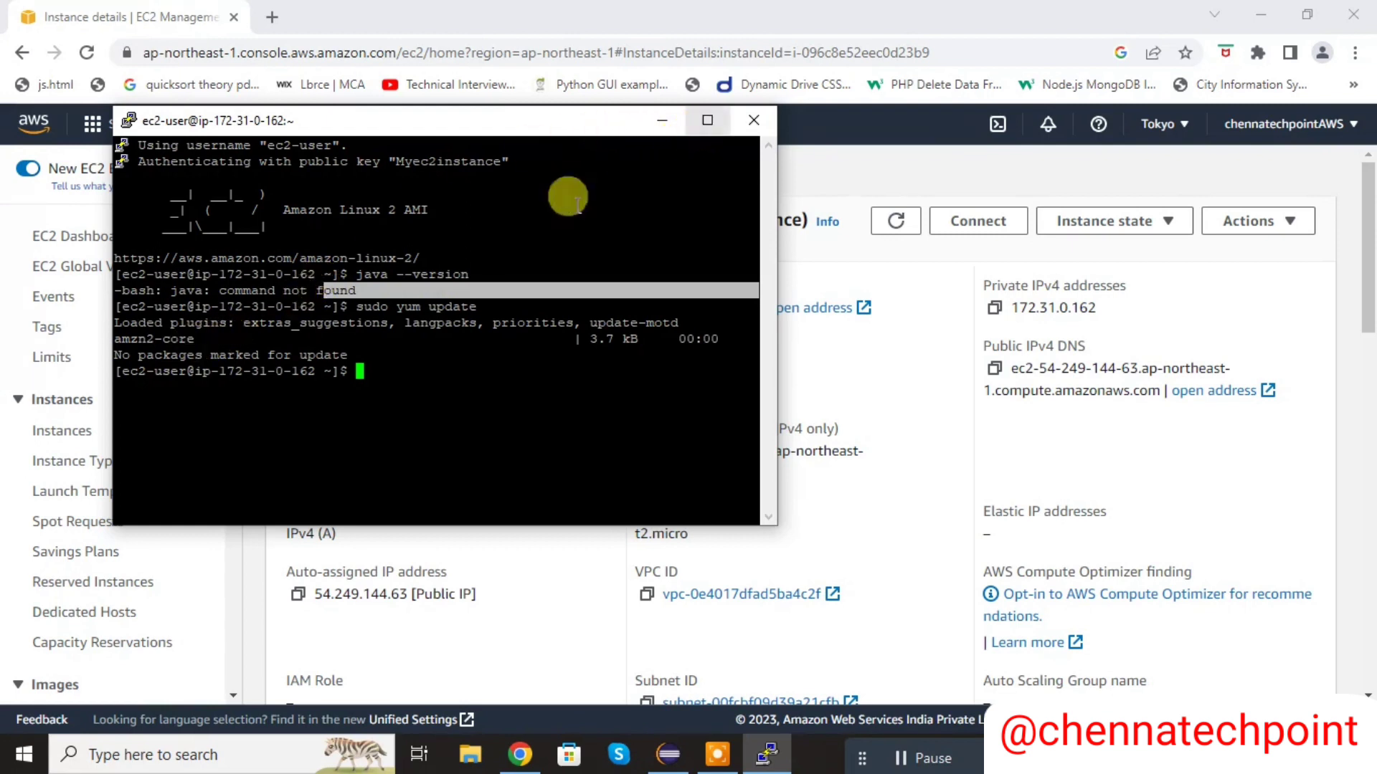
{"action": "left_click", "coordinate": [403, 367]}
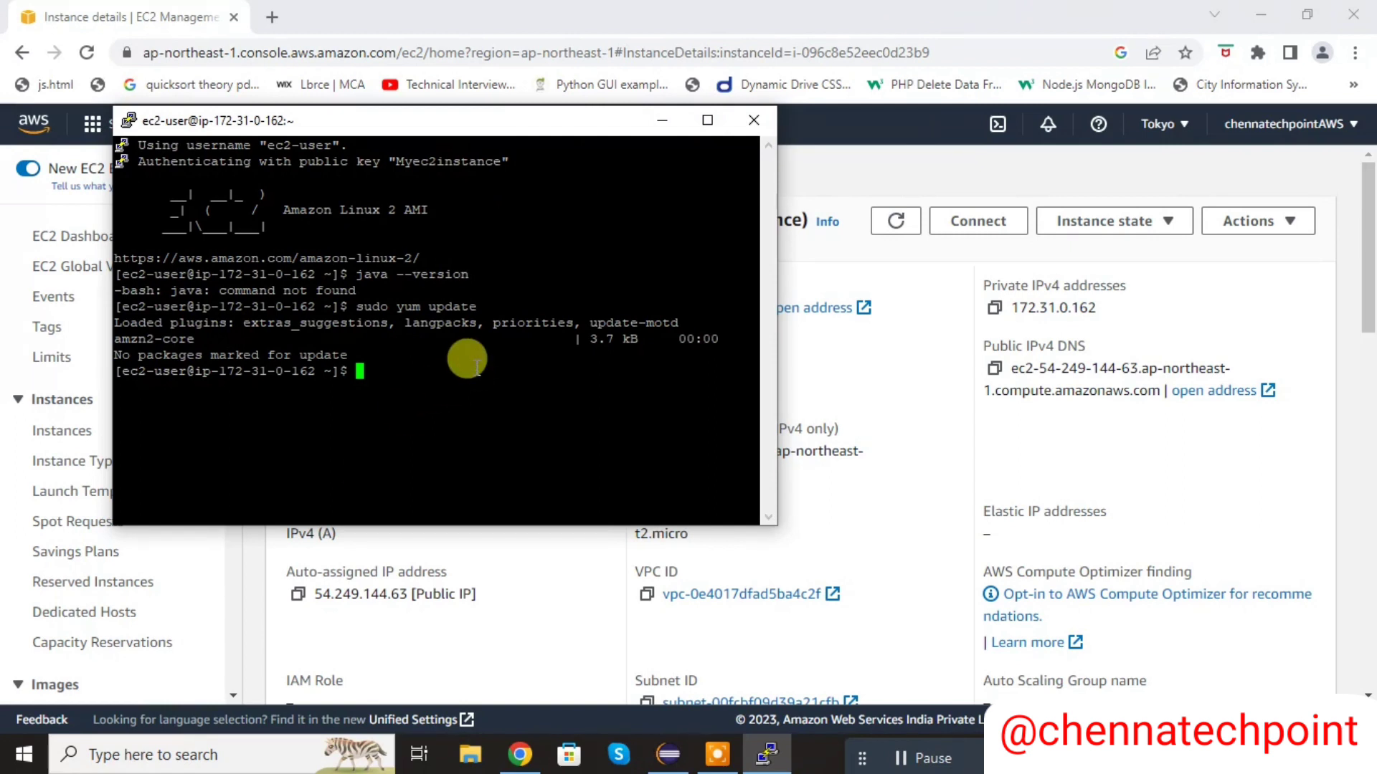
- Enter sudo yum install java at the terminal prompt without running it
{"action": "type", "text": "sudo yum install"}
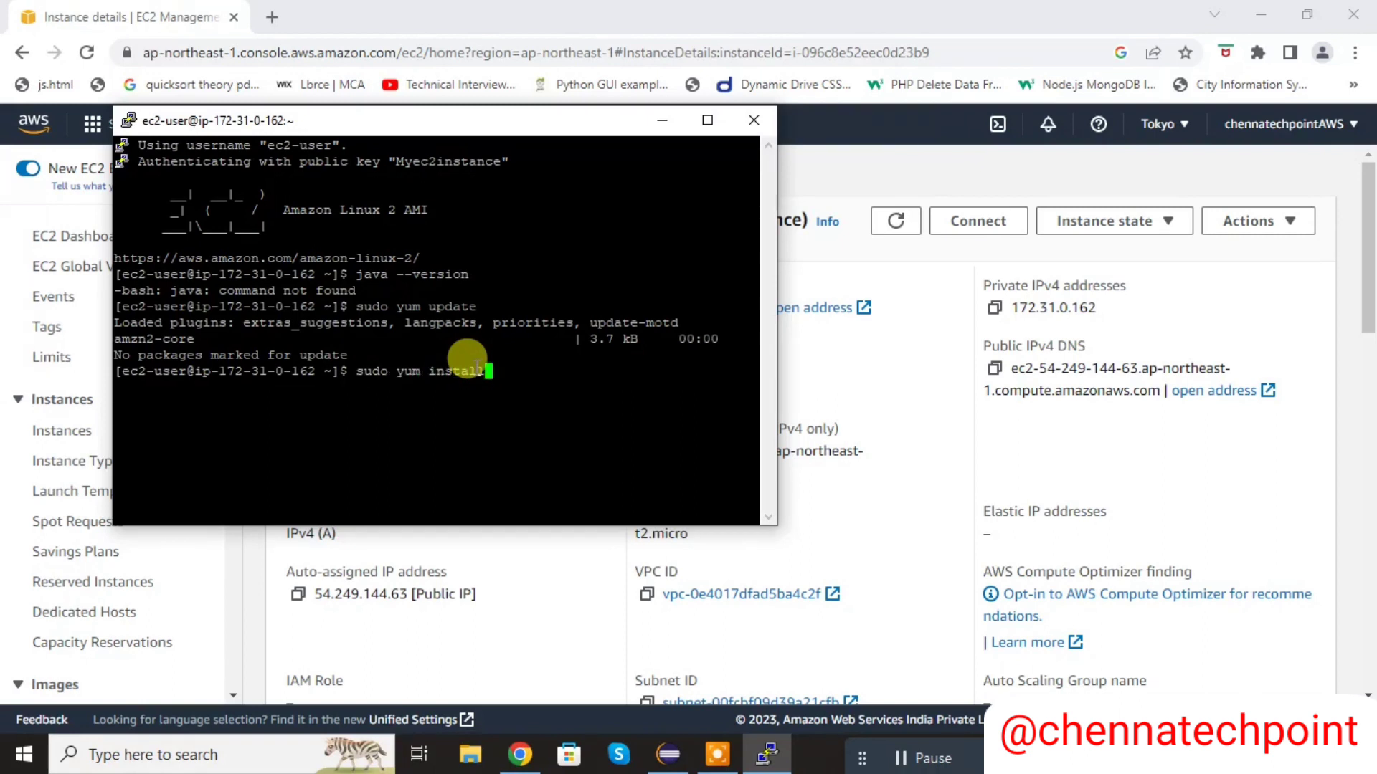
{"action": "type", "text": " jaav"}
{"action": "key", "text": "BackSpace"}
{"action": "key", "text": "BackSpace"}
{"action": "type", "text": "va"}
- Switch to Chrome and duplicate the instance details page in a second tab
{"action": "left_click", "coordinate": [283, 10]}
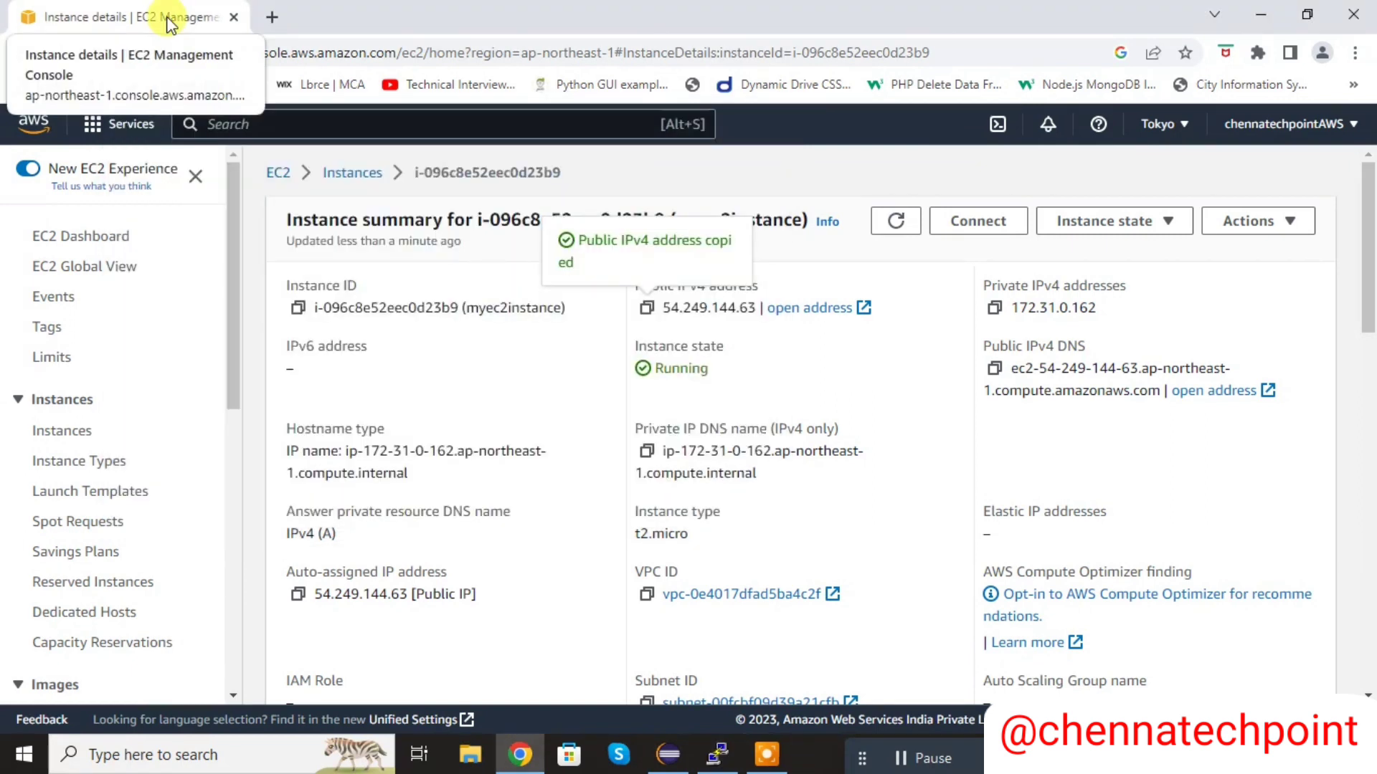
{"action": "right_click", "coordinate": [168, 19]}
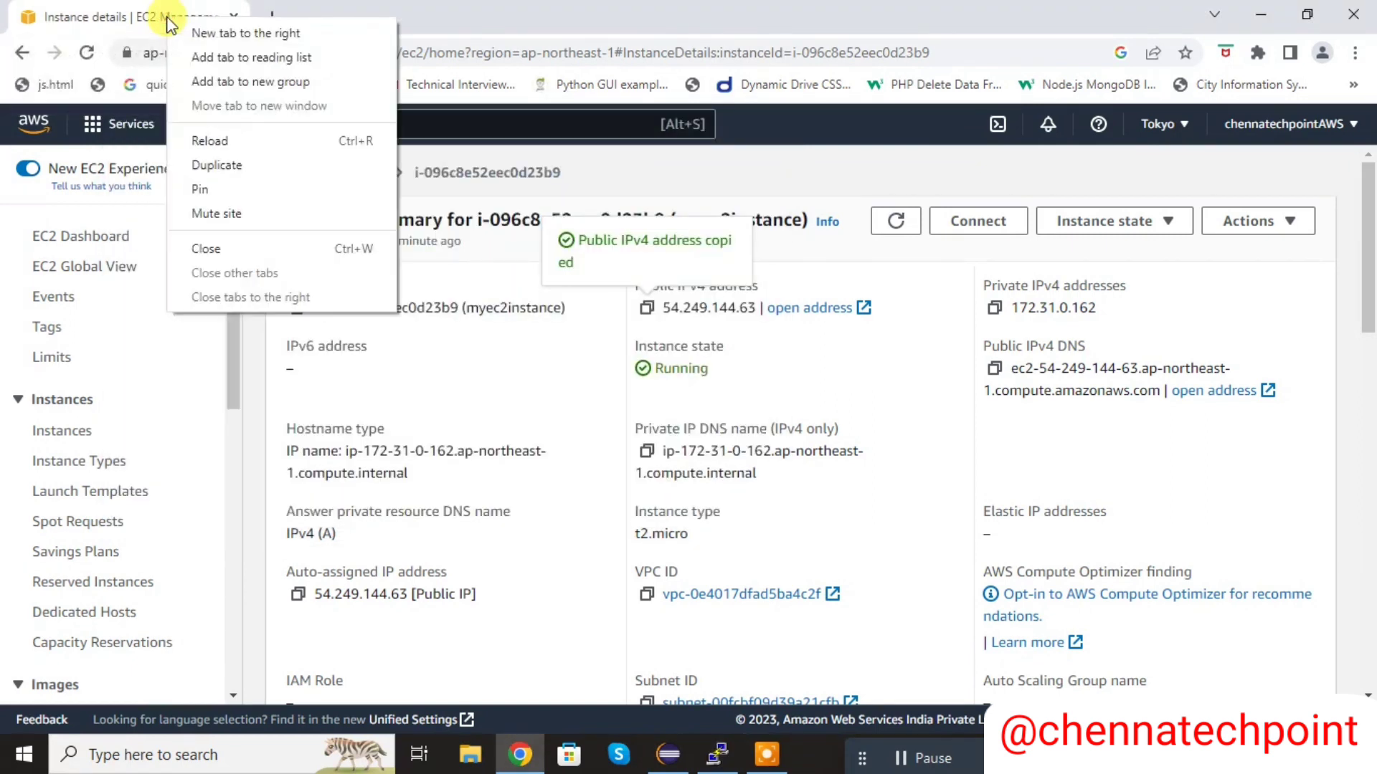
{"action": "left_click", "coordinate": [396, 7]}
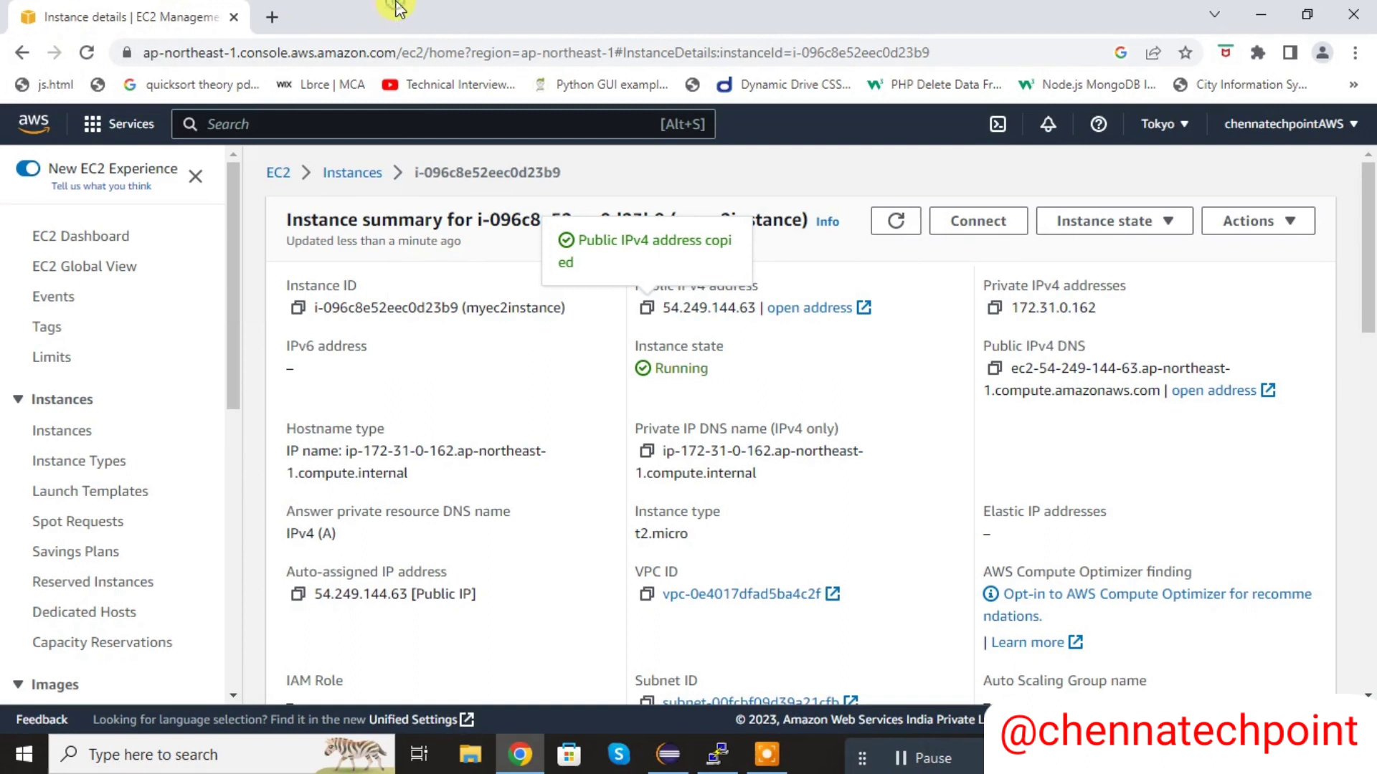
{"action": "right_click", "coordinate": [133, 17]}
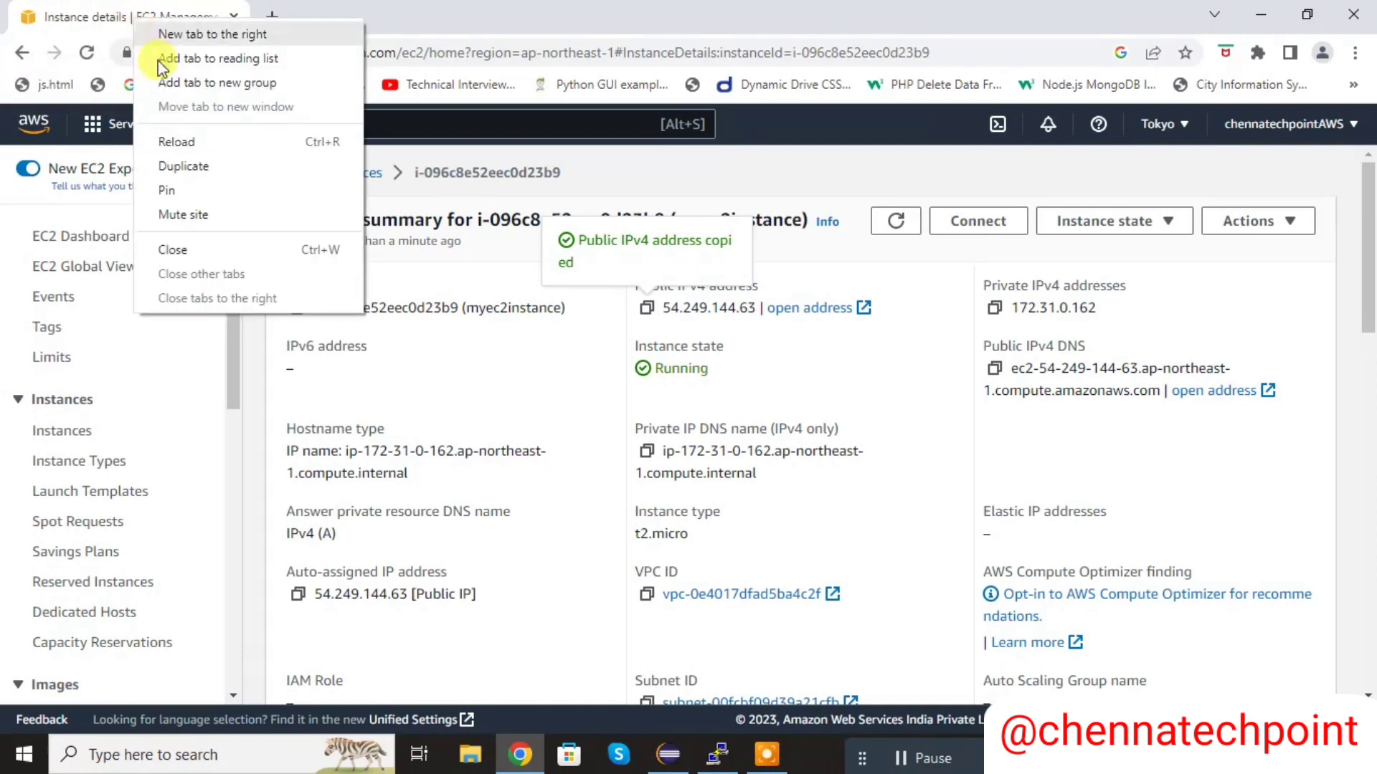
{"action": "left_click", "coordinate": [205, 174]}
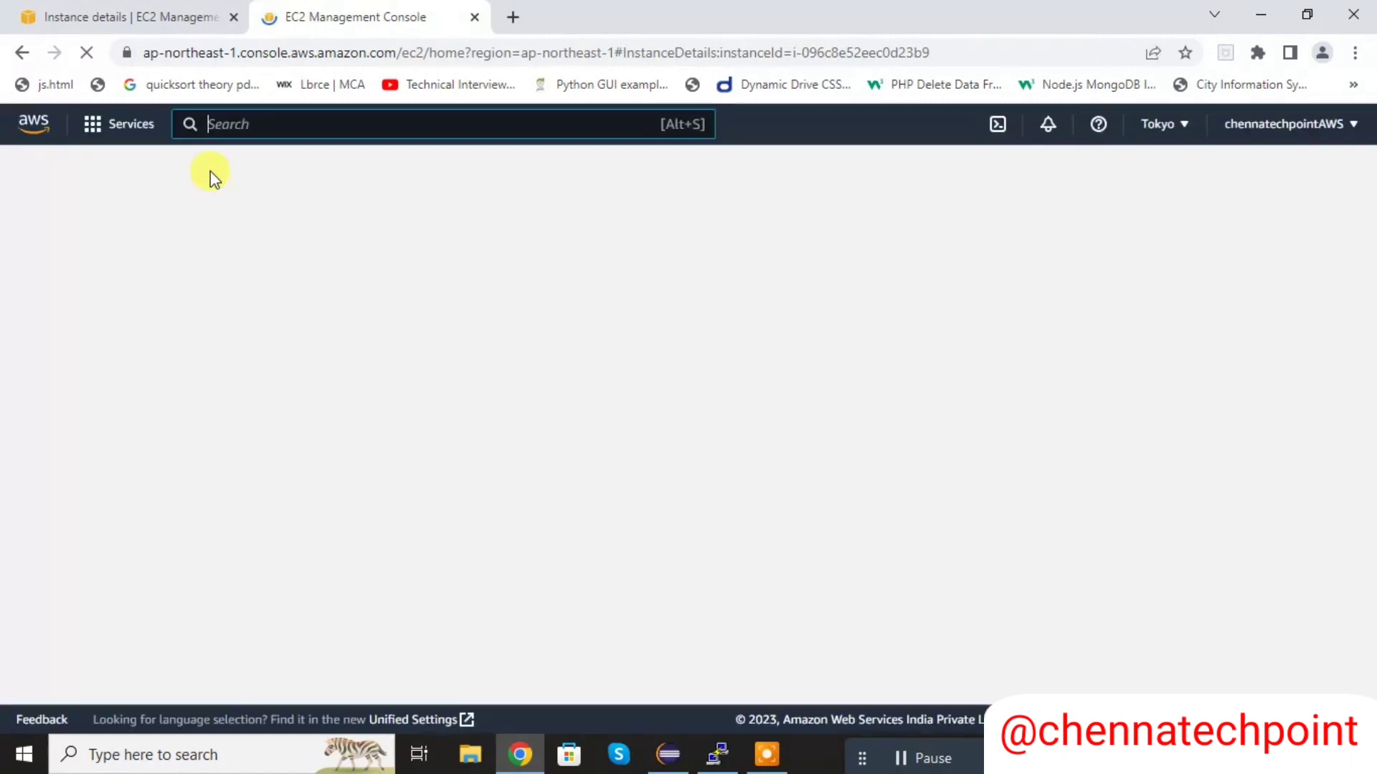
- Search the AWS services for s3, go to S3 and open the springbootdemo1 bucket
{"action": "left_click", "coordinate": [343, 124]}
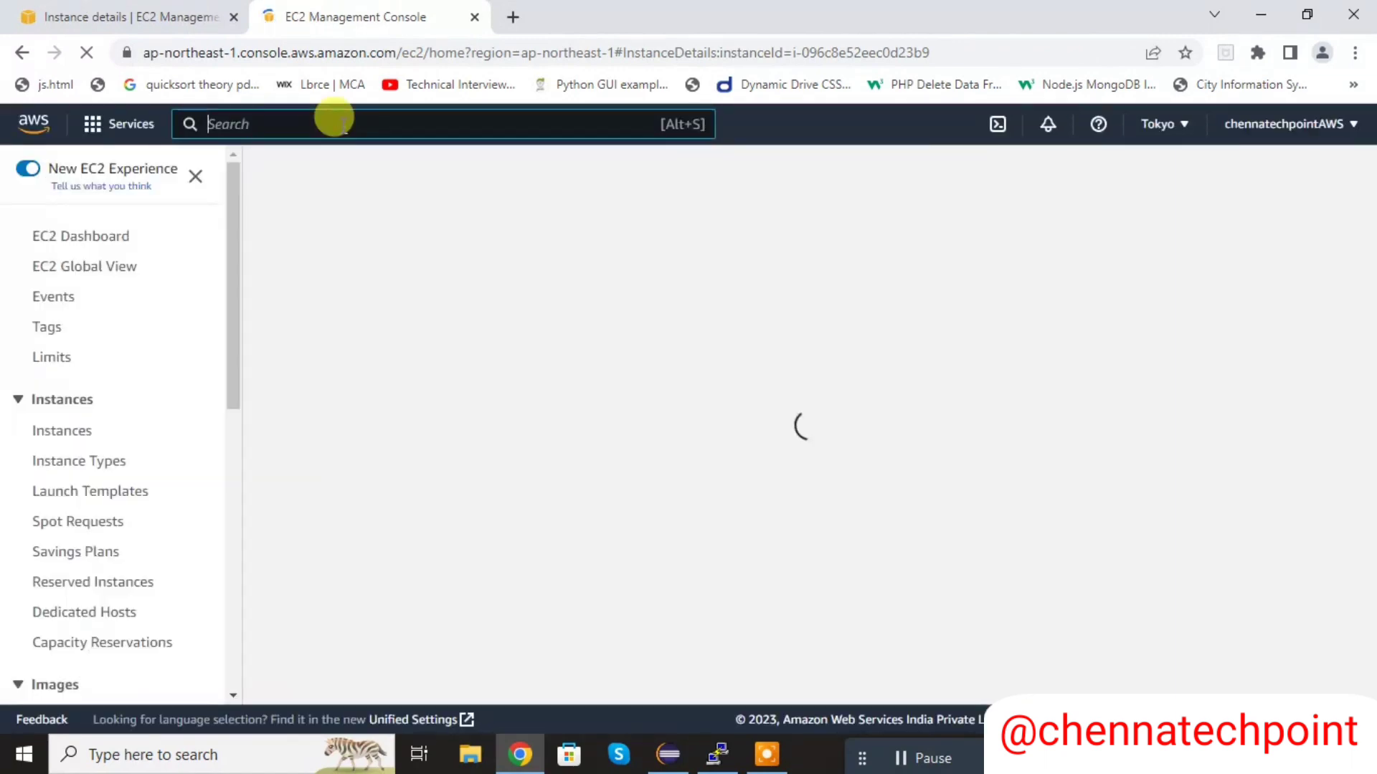
{"action": "type", "text": "s3"}
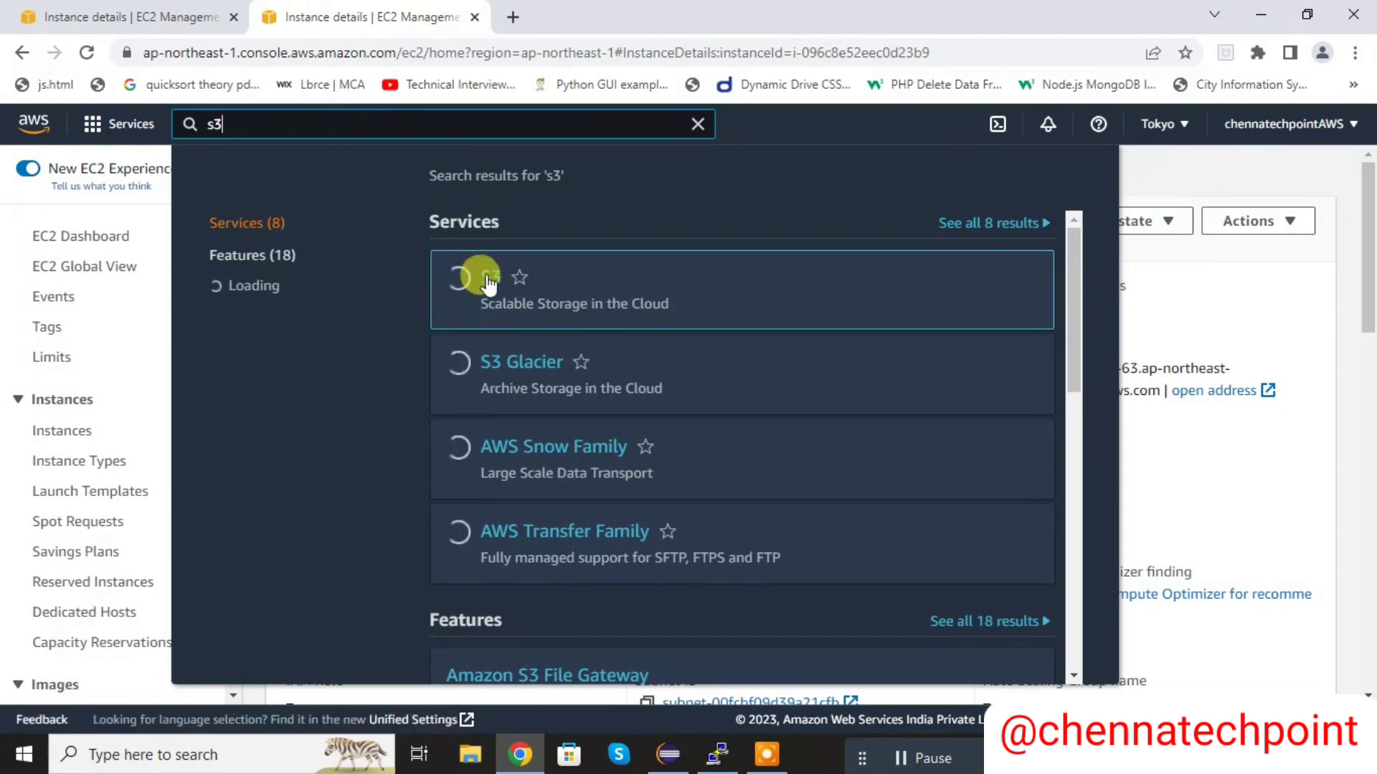
{"action": "left_click", "coordinate": [492, 287]}
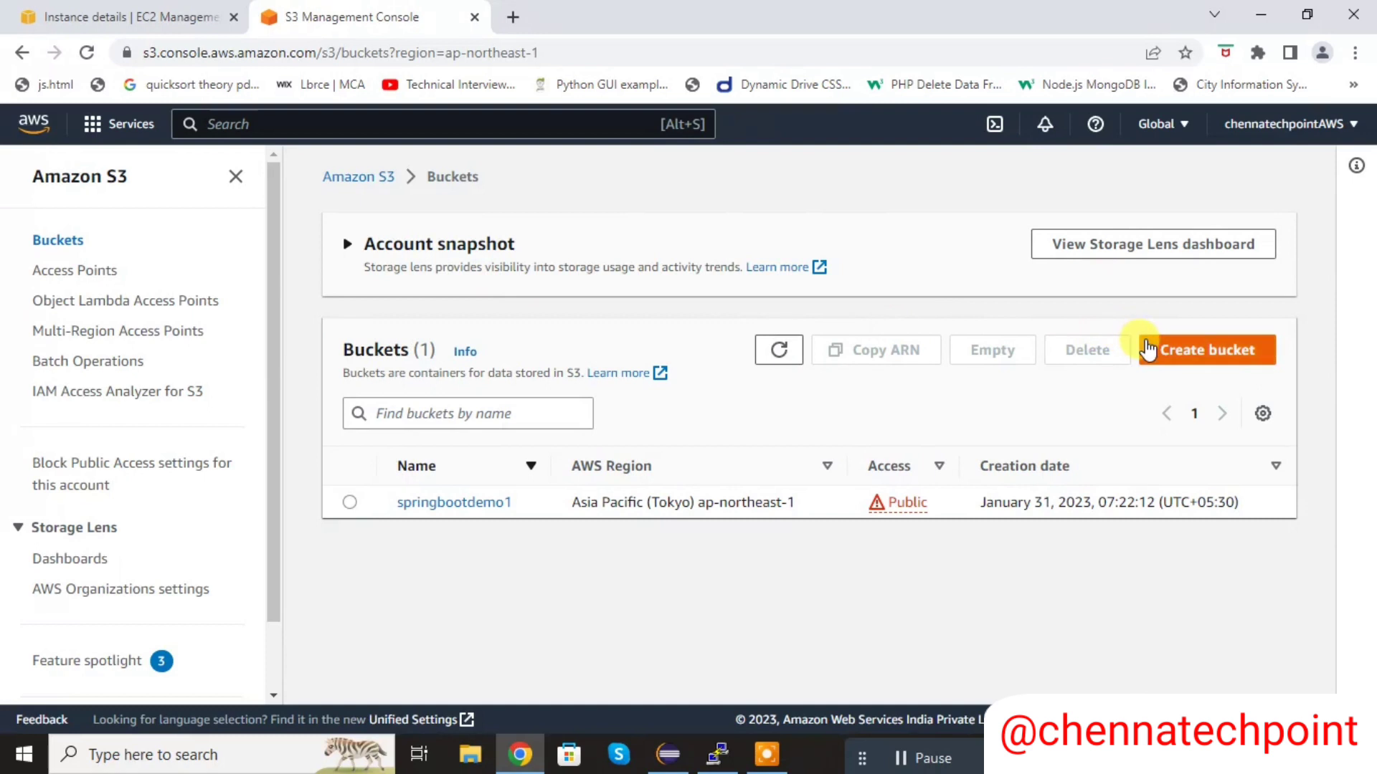
{"action": "left_click", "coordinate": [477, 505]}
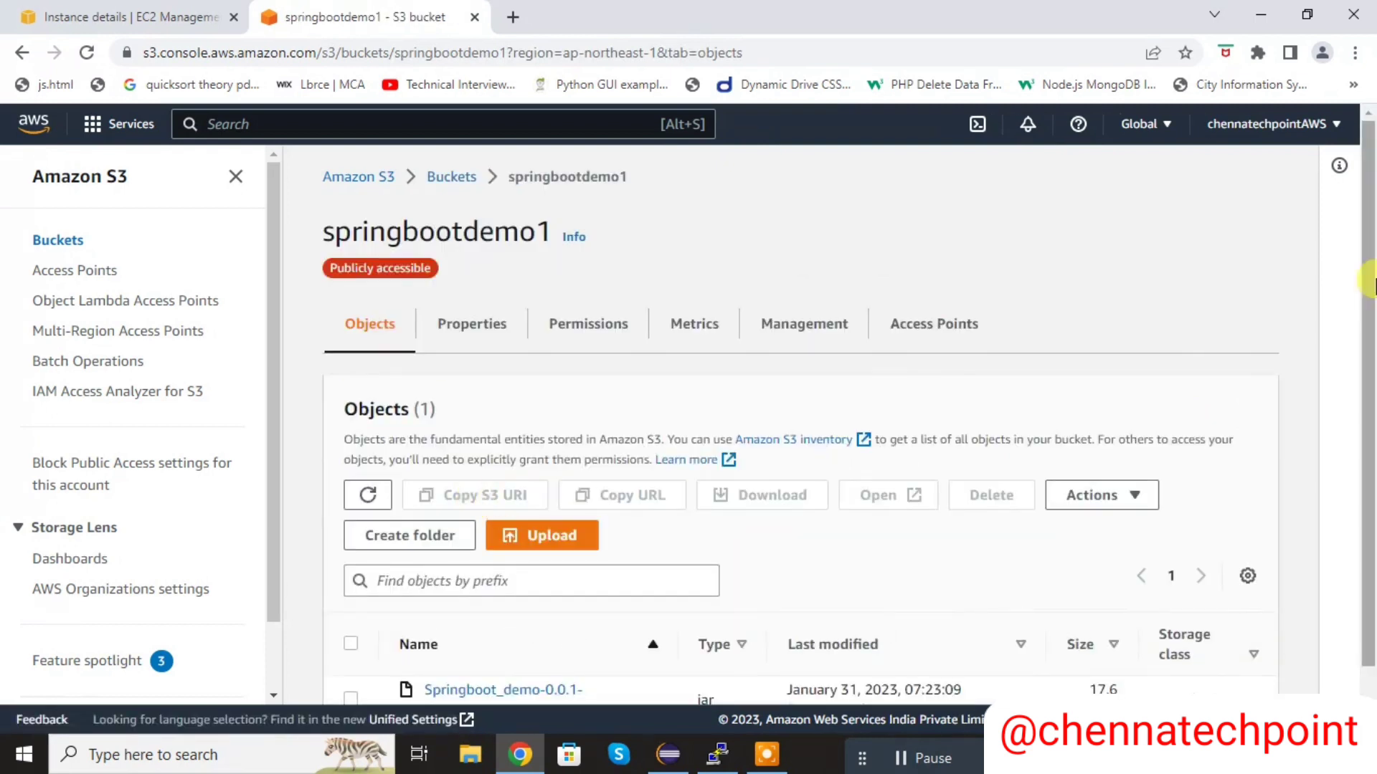
- Copy the object URL of Springboot_demo-0.0.1-SNAPSHOT.jar from its details page and return to the PuTTY terminal
{"action": "scroll", "coordinate": [1368, 430], "scroll_direction": "down", "scroll_amount": 1}
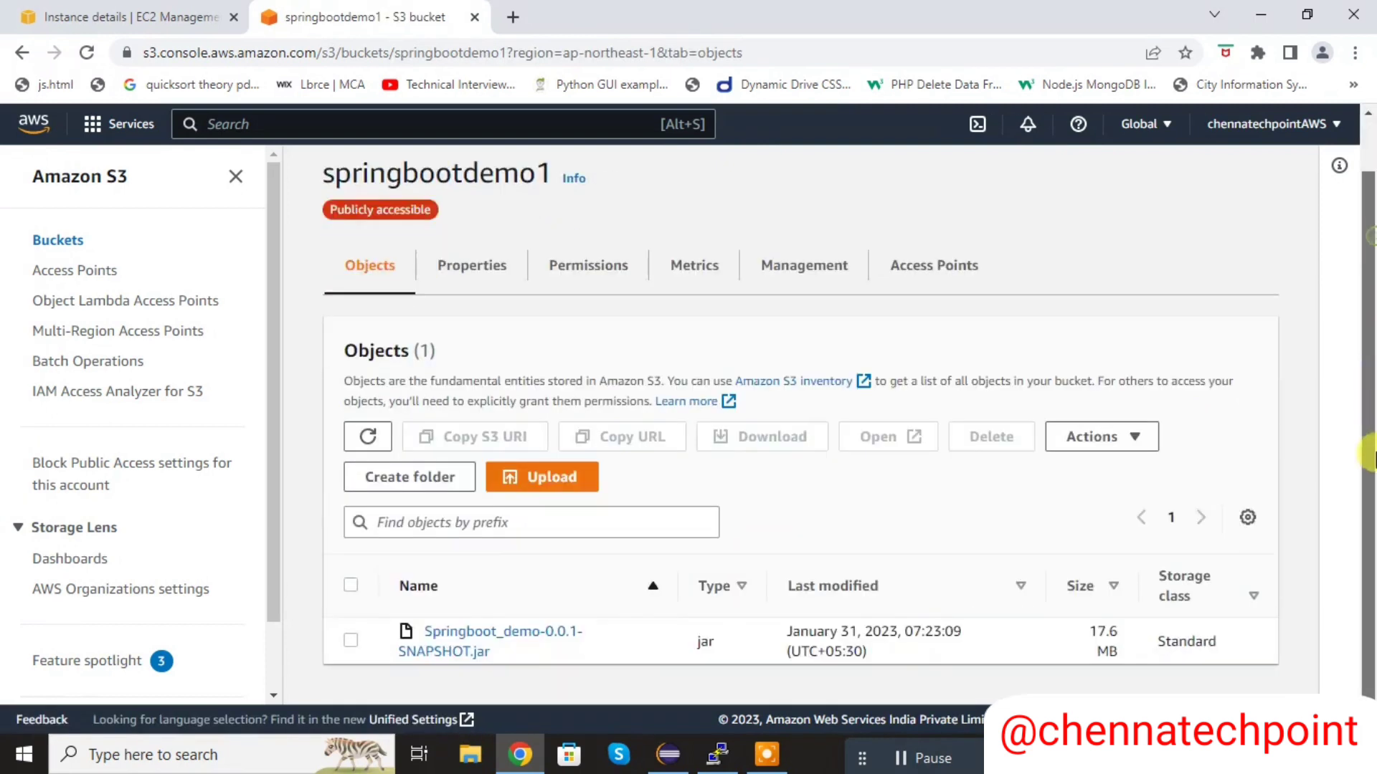
{"action": "left_click", "coordinate": [479, 660]}
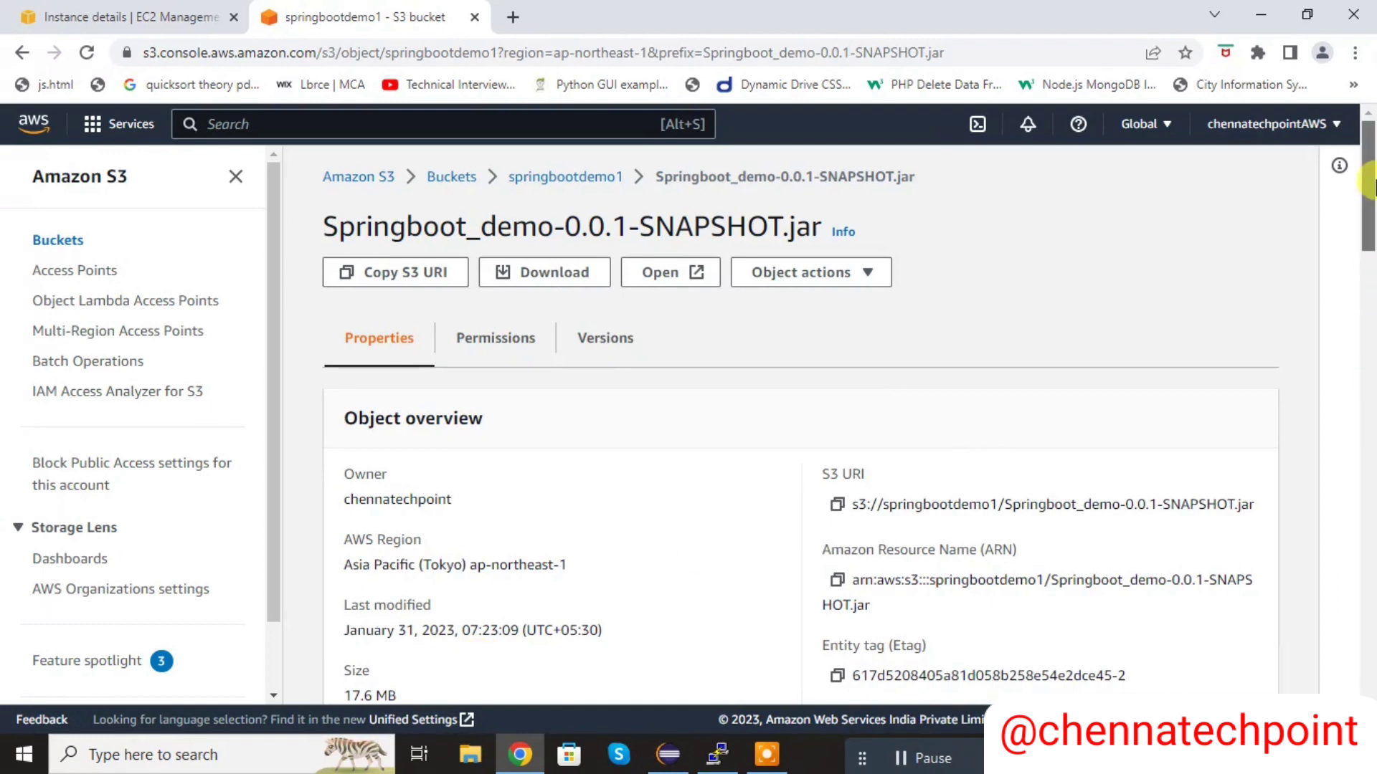
{"action": "left_click_drag", "start_coordinate": [1371, 185], "coordinate": [1371, 256]}
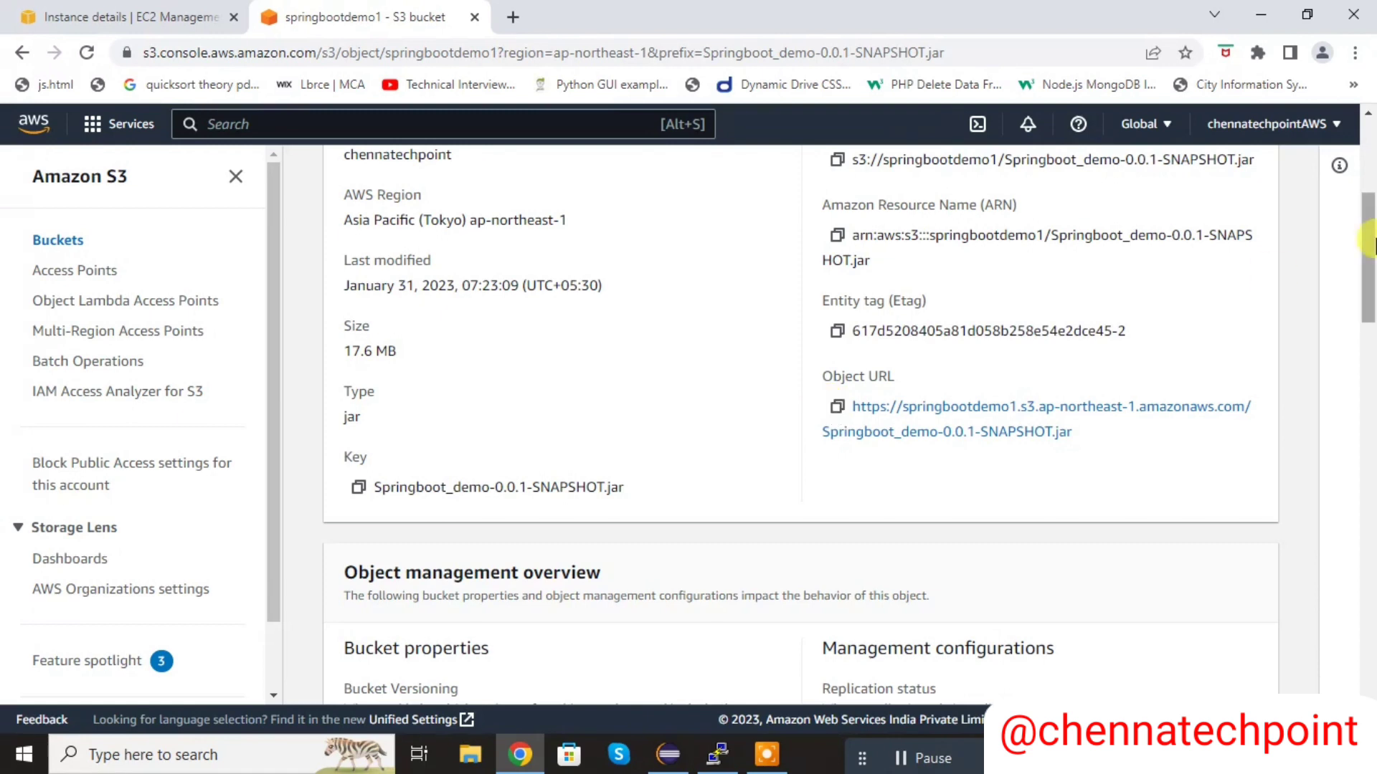
{"action": "mouse_move", "coordinate": [1371, 244]}
{"action": "left_mouse_down"}
{"action": "mouse_move", "coordinate": [1371, 177]}
{"action": "mouse_move", "coordinate": [1371, 241]}
{"action": "left_mouse_up"}
{"action": "left_click", "coordinate": [837, 408]}
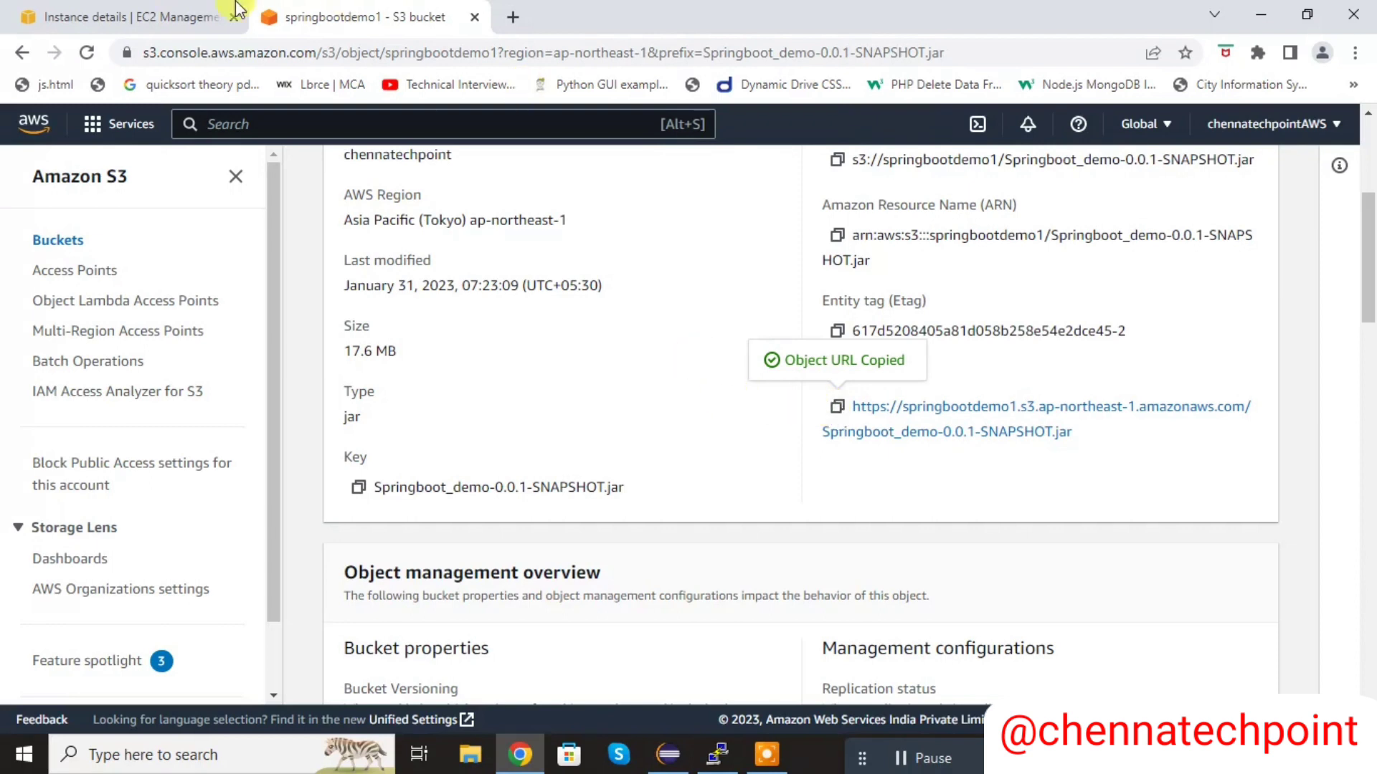
{"action": "left_click", "coordinate": [718, 754]}
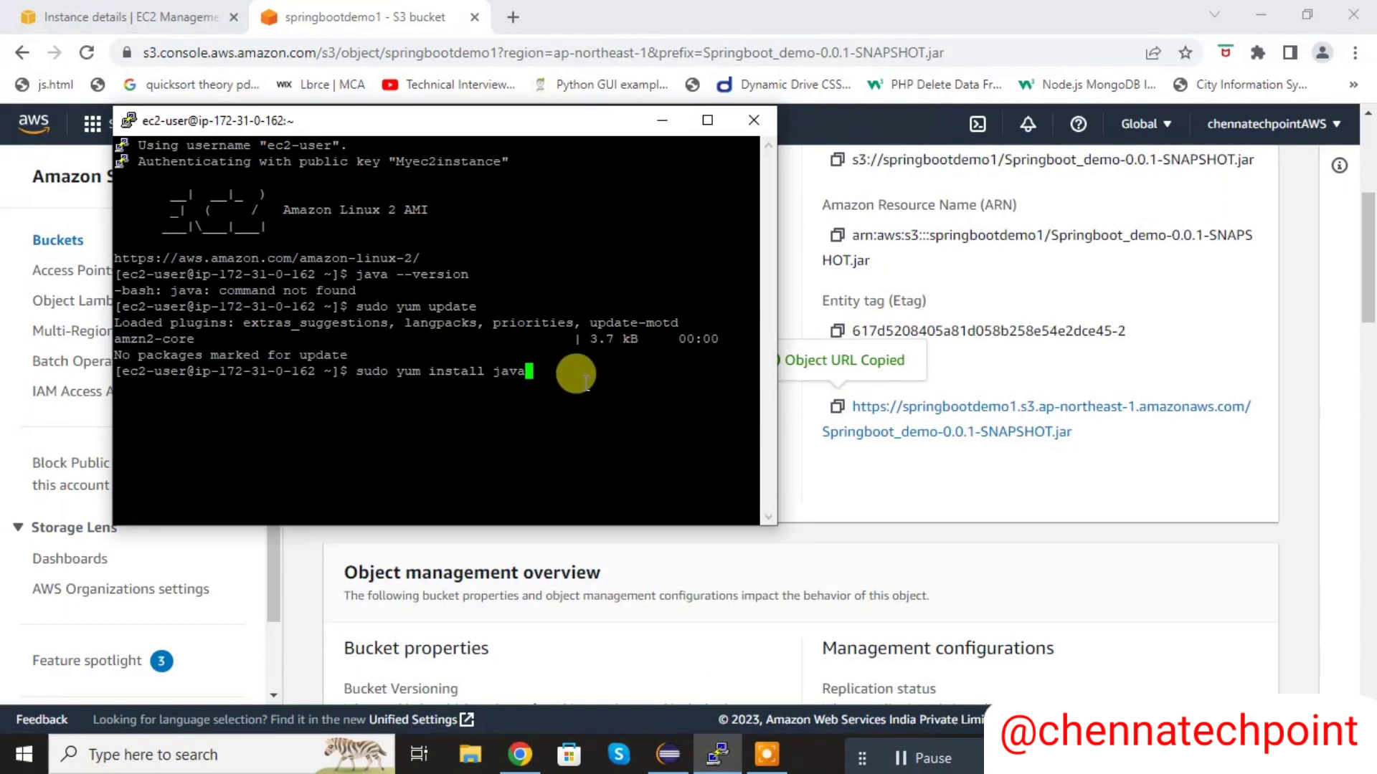
- Replace the pending command with wget and the copied object URL to download the jar, and list the directory with ls
{"action": "key", "text": "BackSpace"}
{"action": "key", "text": "BackSpace"}
{"action": "key", "text": "BackSpace"}
{"action": "key", "text": "BackSpace"}
{"action": "key", "text": "BackSpace"}
{"action": "key", "text": "BackSpace"}
{"action": "key", "text": "BackSpace"}
{"action": "key", "text": "BackSpace"}
{"action": "key", "text": "BackSpace"}
{"action": "key", "text": "BackSpace"}
{"action": "key", "text": "BackSpace"}
{"action": "key", "text": "BackSpace"}
{"action": "key", "text": "BackSpace"}
{"action": "key", "text": "BackSpace"}
{"action": "key", "text": "BackSpace"}
{"action": "key", "text": "BackSpace"}
{"action": "key", "text": "BackSpace"}
{"action": "key", "text": "BackSpace"}
{"action": "key", "text": "BackSpace"}
{"action": "key", "text": "BackSpace"}
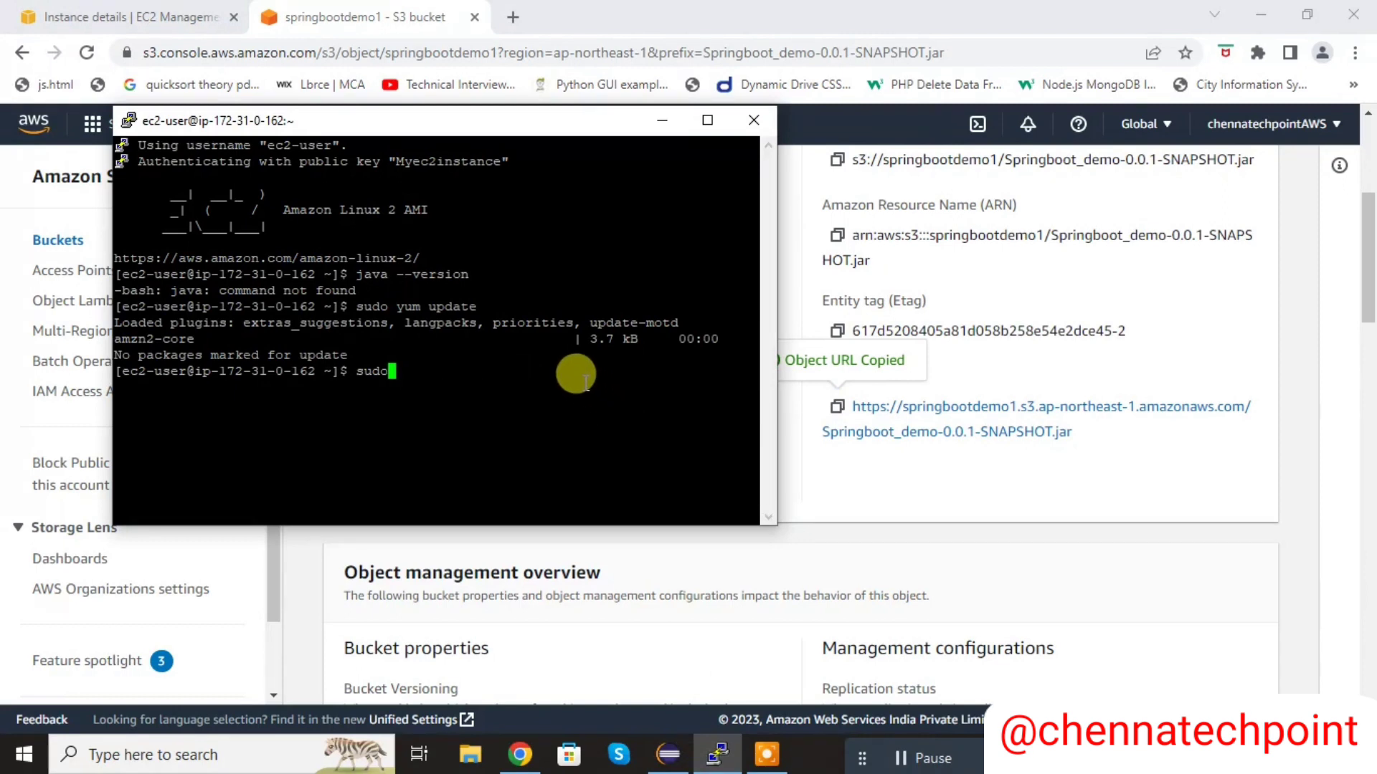
{"action": "type", "text": "wget"}
{"action": "right_click", "coordinate": [586, 382]}
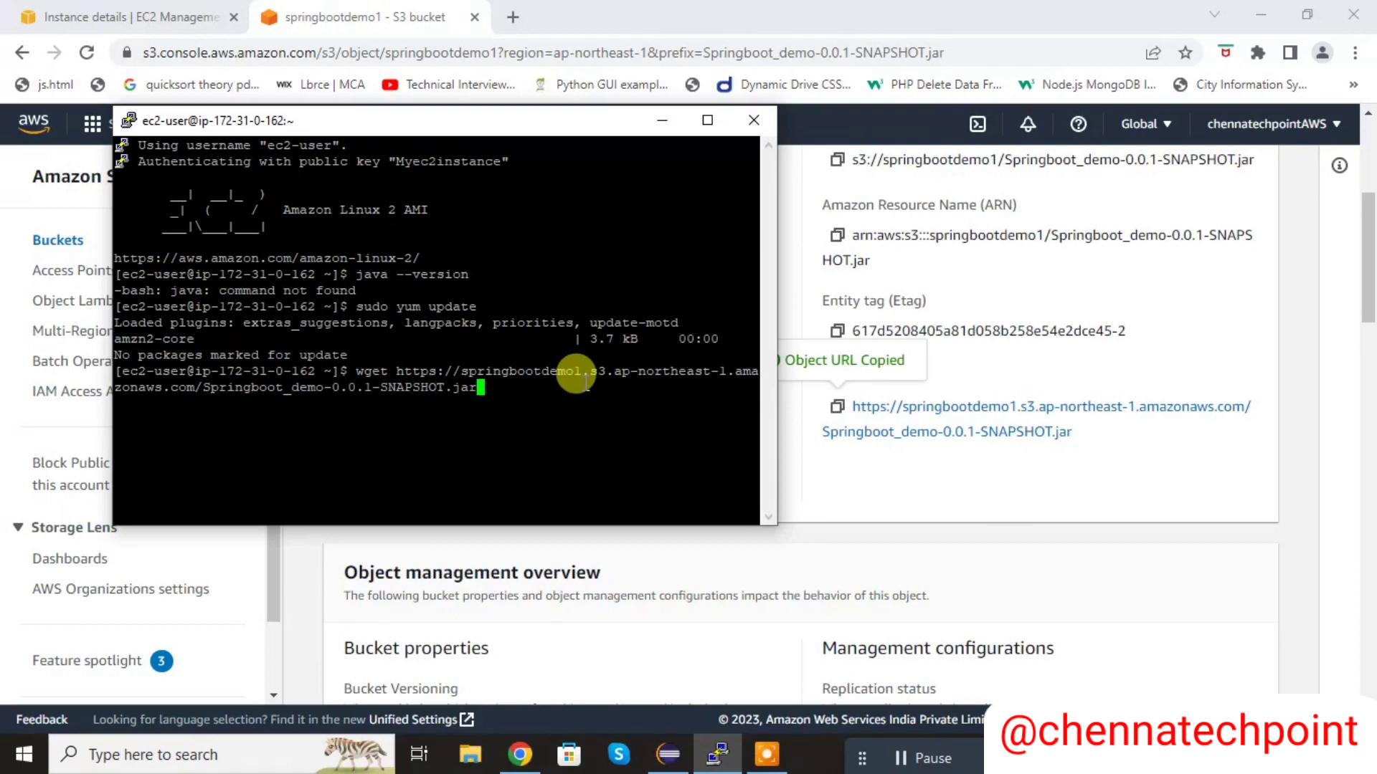
{"action": "key", "text": "Return"}
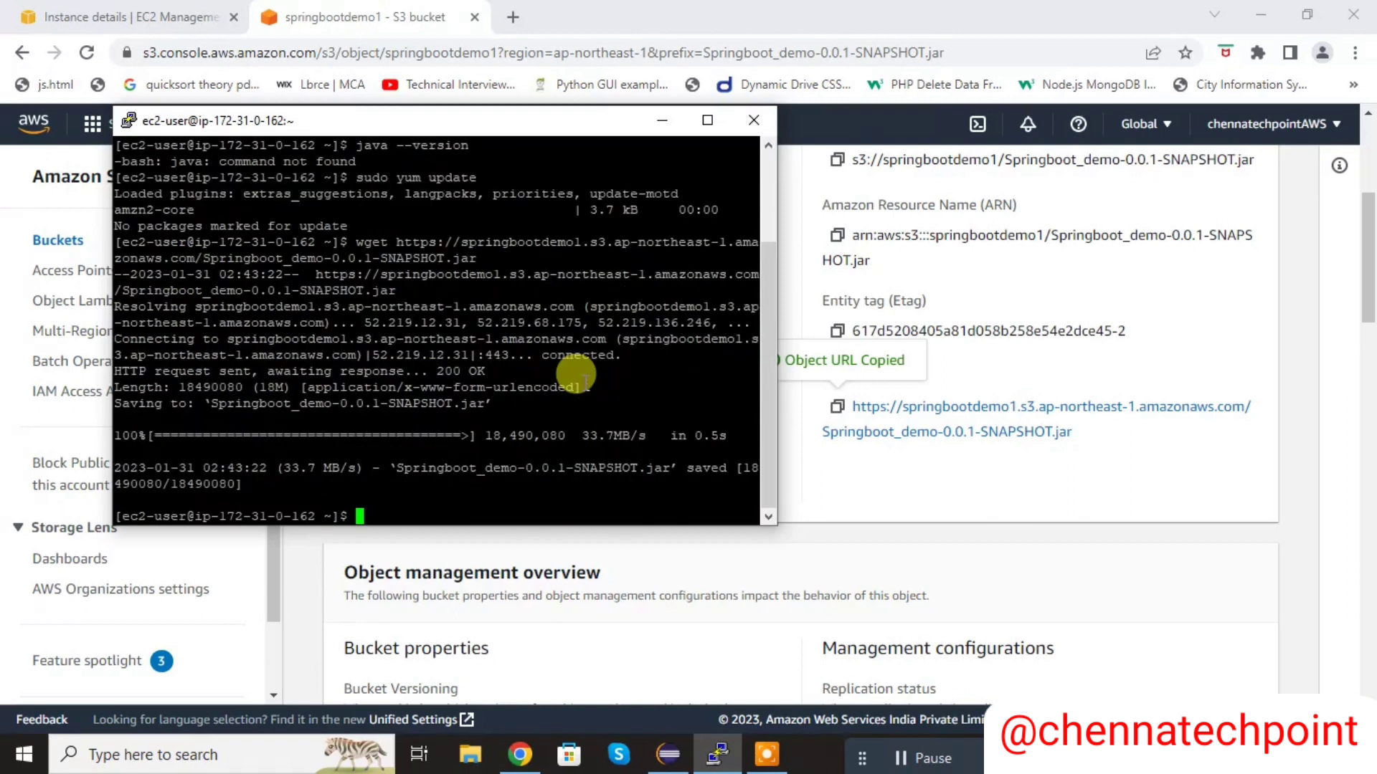
{"action": "type", "text": "ls"}
{"action": "key", "text": "Return"}
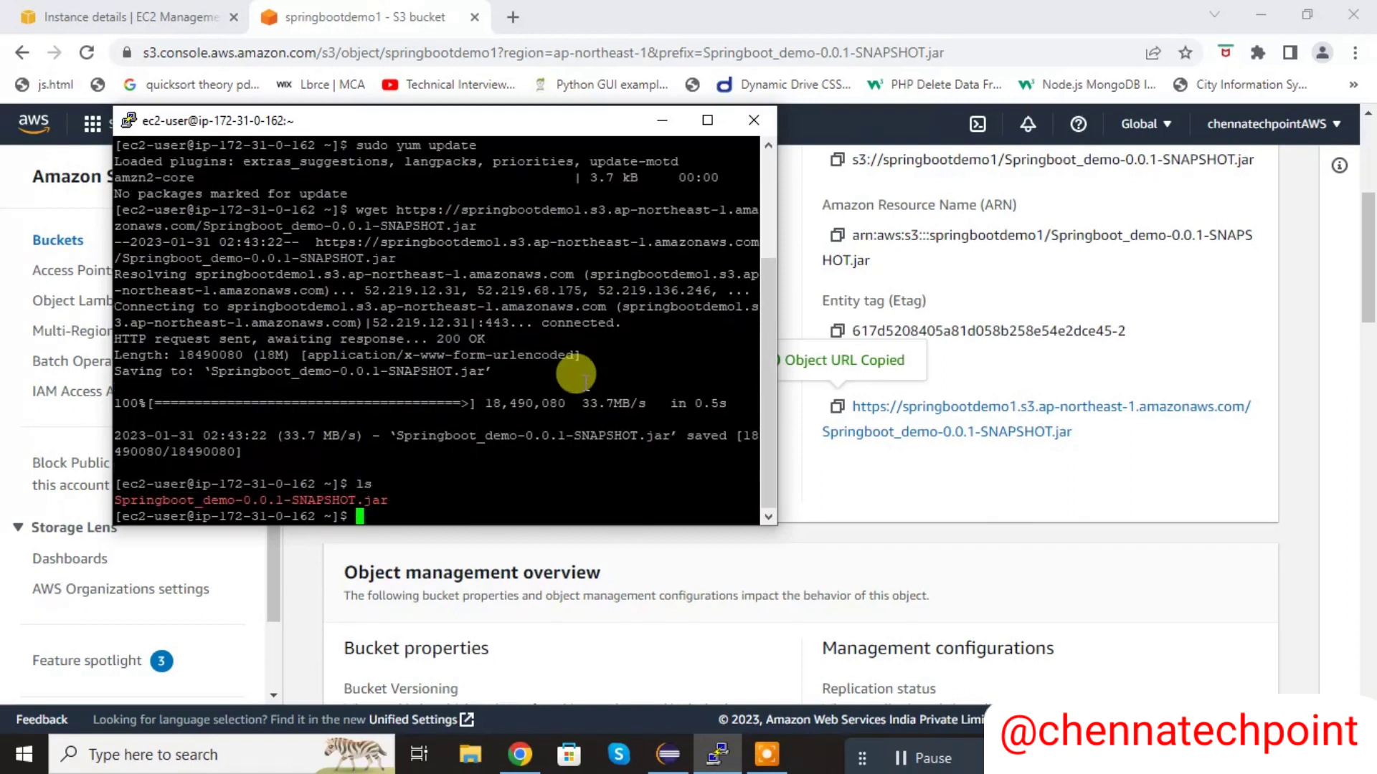
- Maximize the terminal window and list the directory's files again on a cleared screen
{"action": "left_click", "coordinate": [720, 121]}
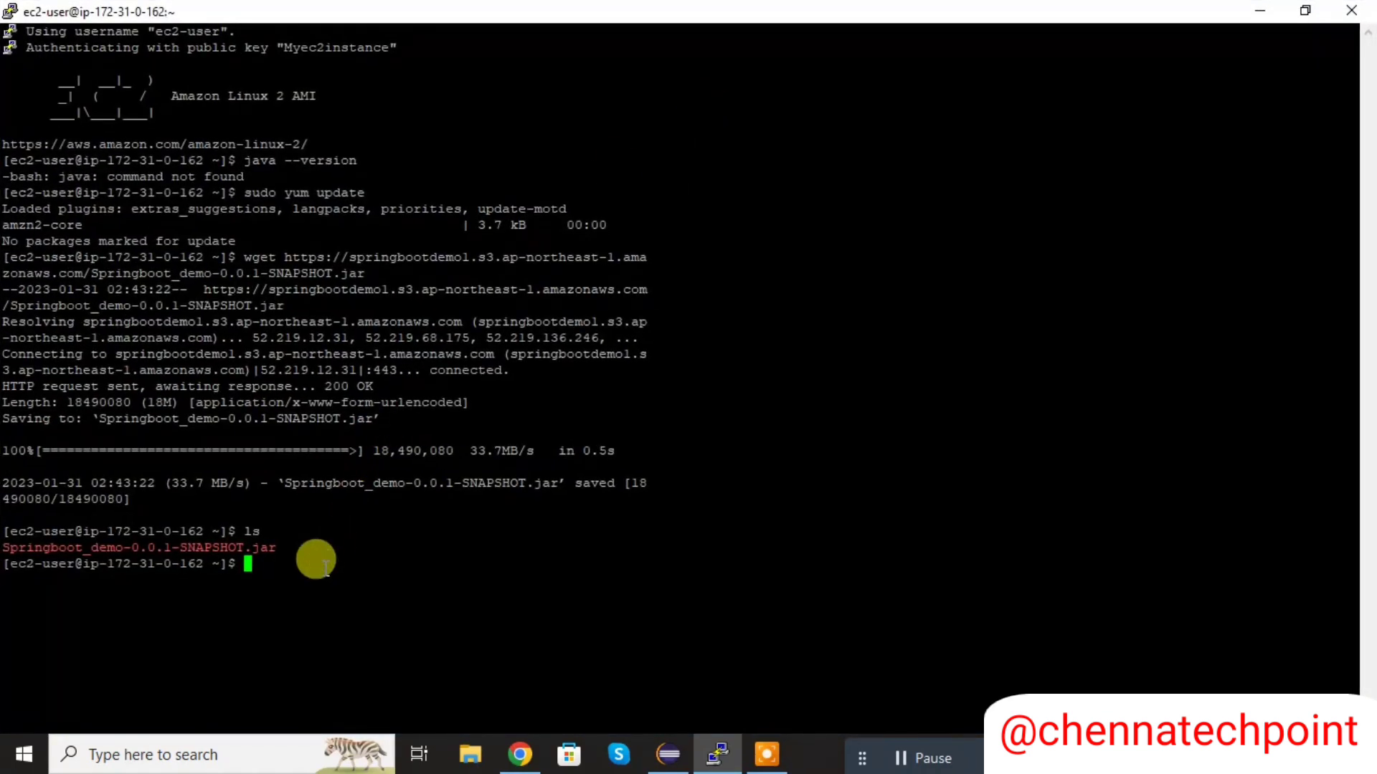
{"action": "type", "text": "clear"}
{"action": "key", "text": "Return"}
{"action": "type", "text": "ls"}
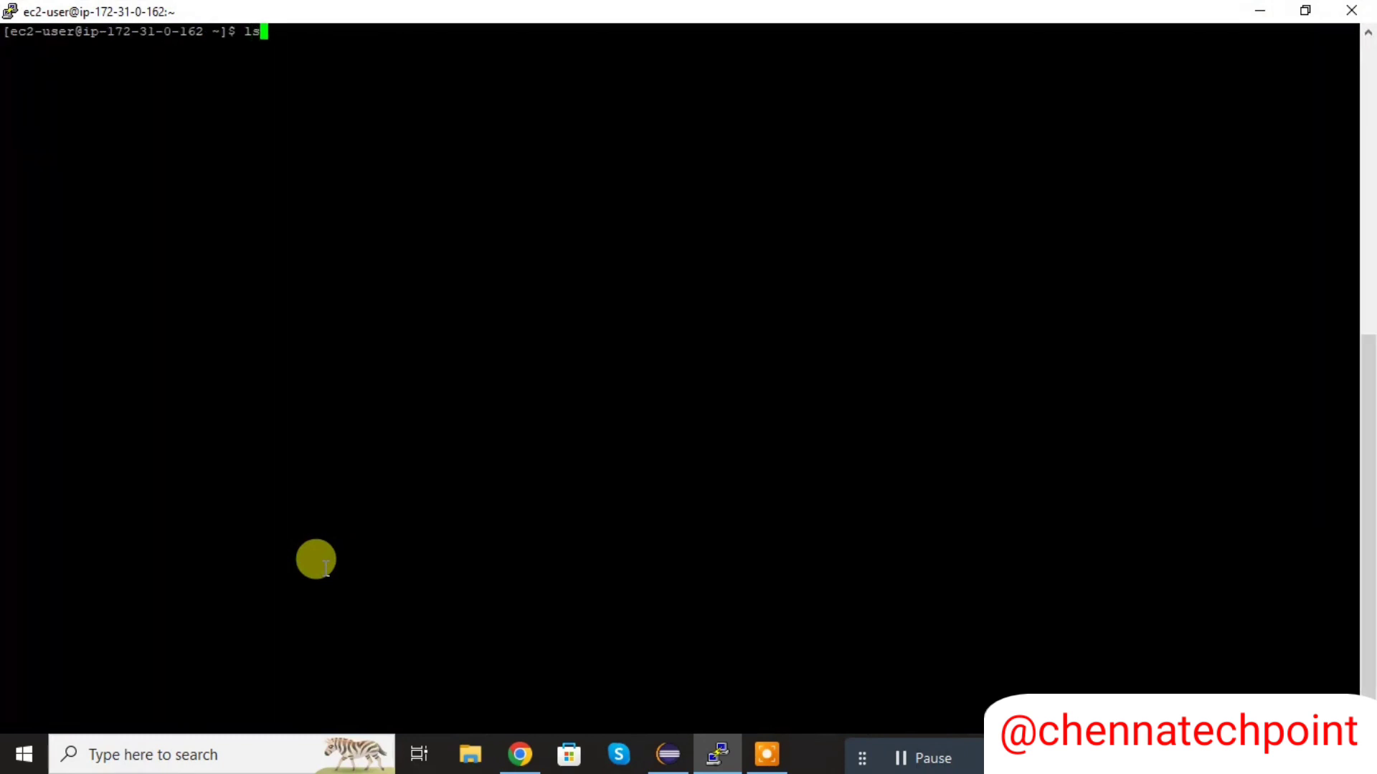
{"action": "key", "text": "Return"}
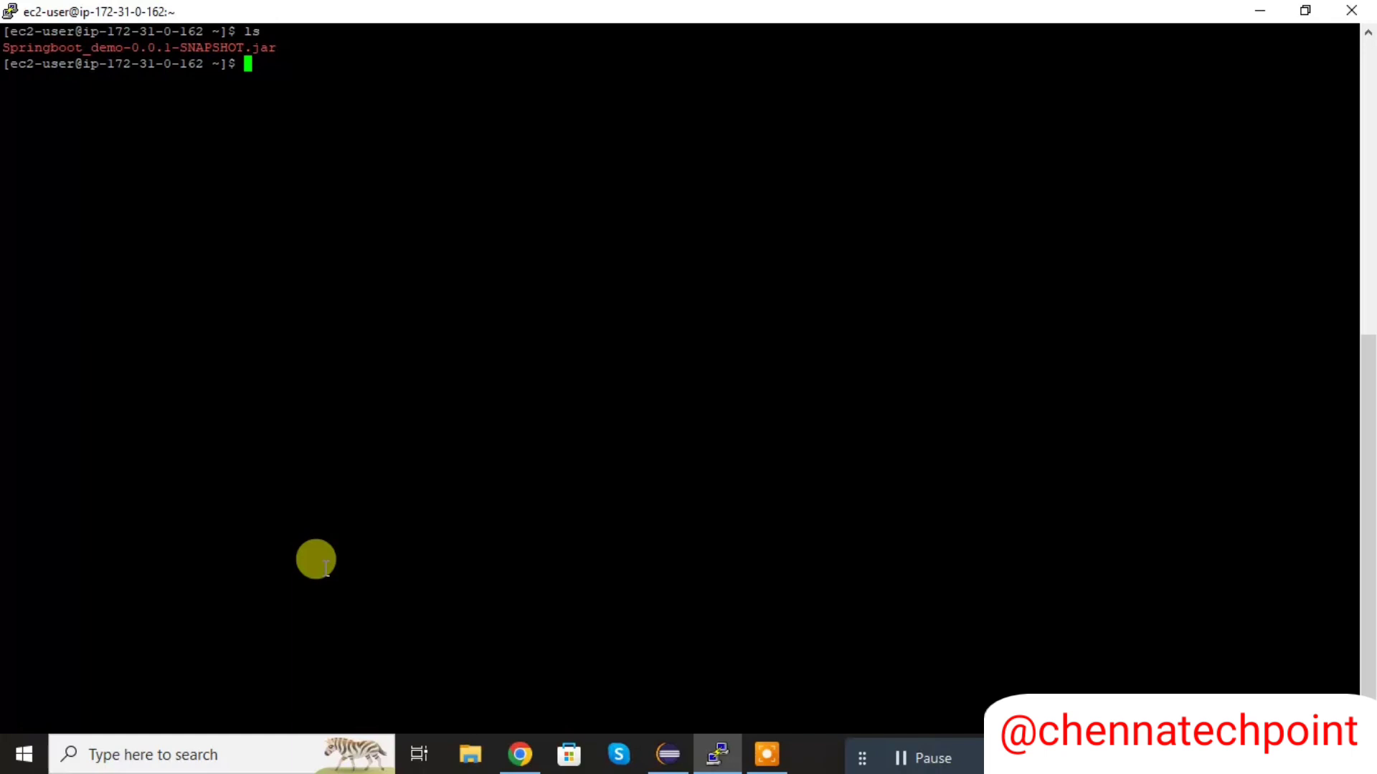
- Install Java on the instance with sudo yum install java, answering y to the confirmation
{"action": "type", "text": "sudo yum install "}
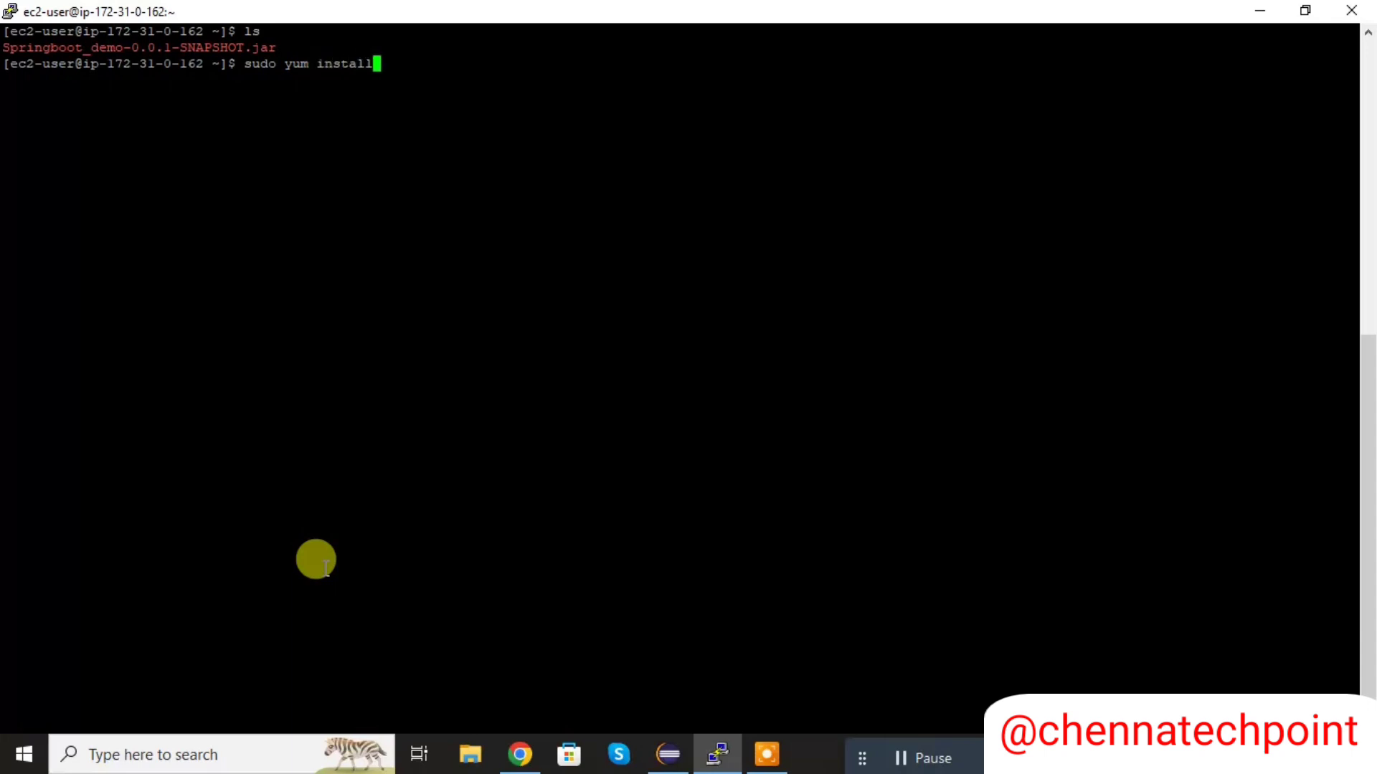
{"action": "type", "text": "java"}
{"action": "key", "text": "Return"}
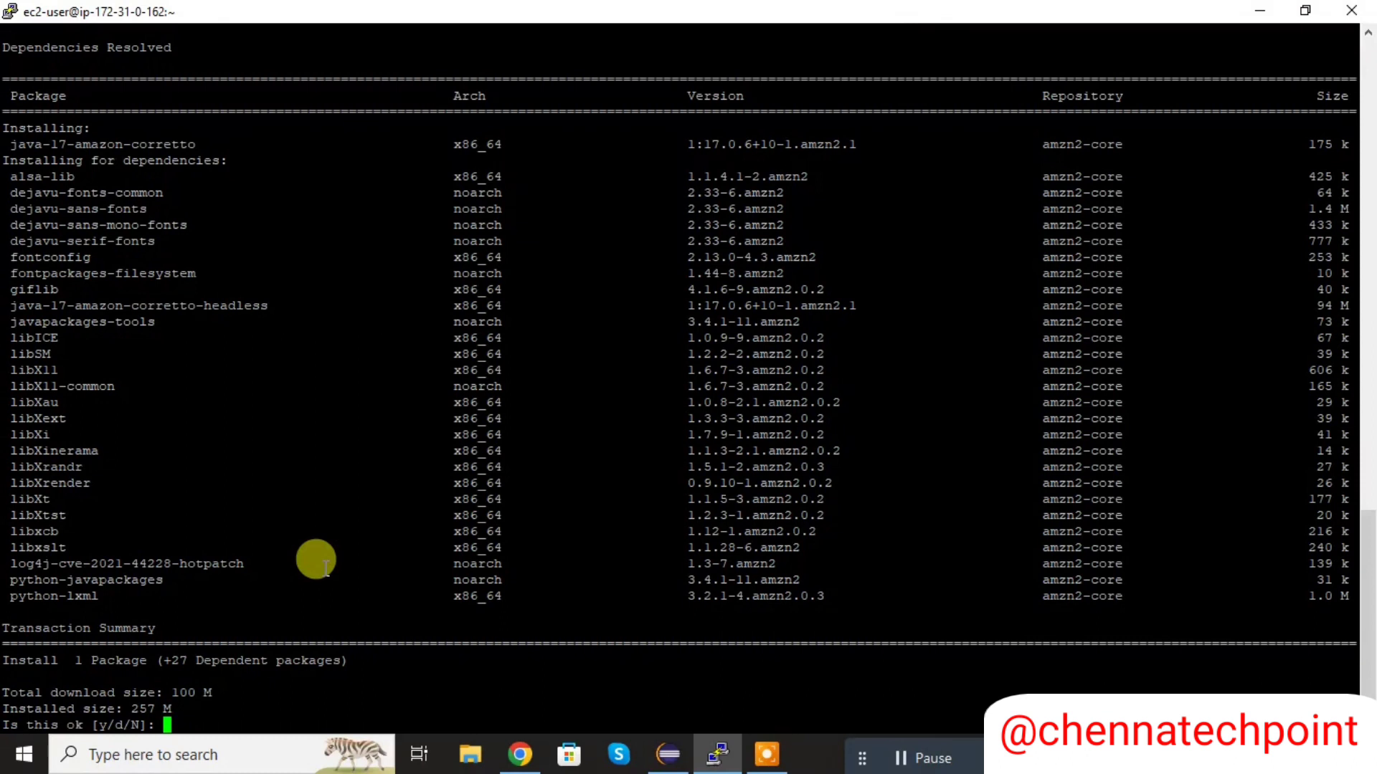
{"action": "type", "text": "y"}
{"action": "key", "text": "Return"}
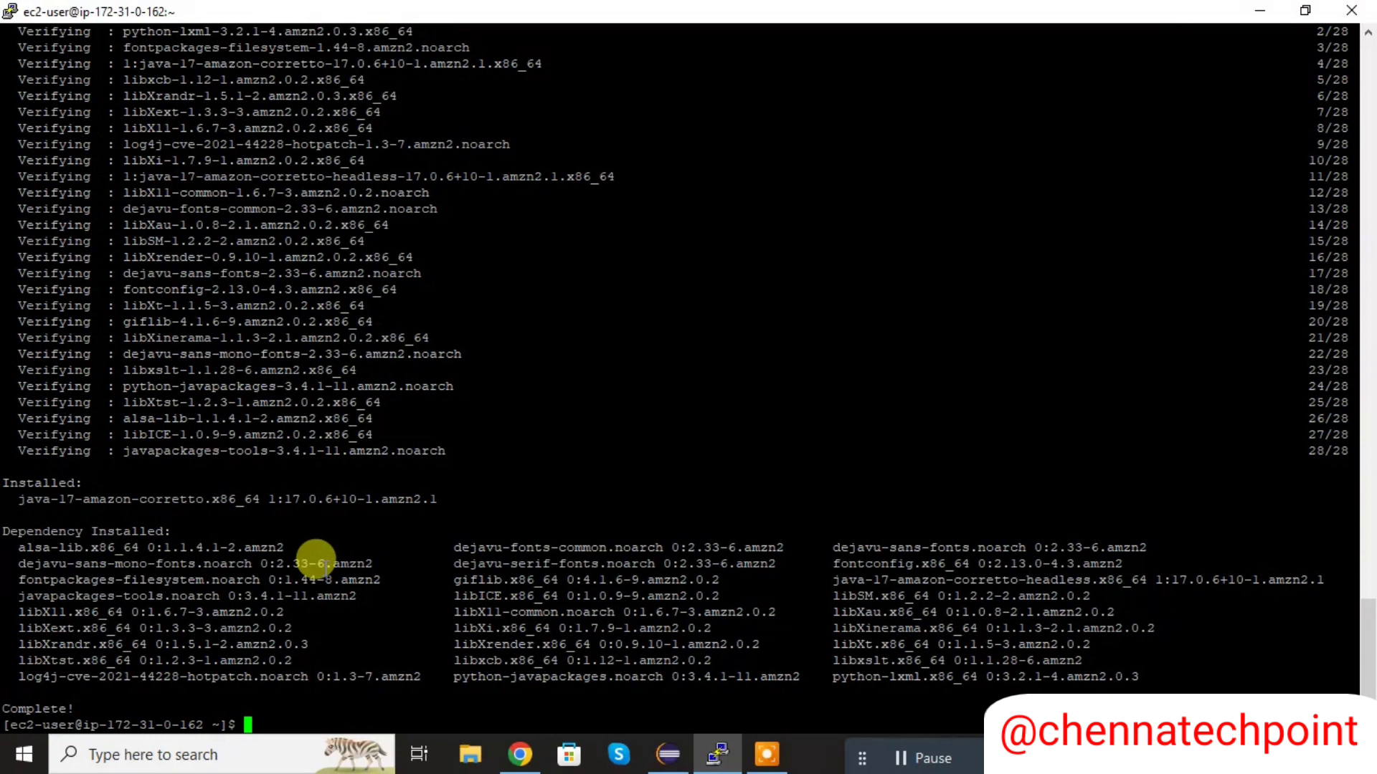
- Check the installed Java version with java --version
{"action": "type", "text": "java --version"}
{"action": "key", "text": "Return"}
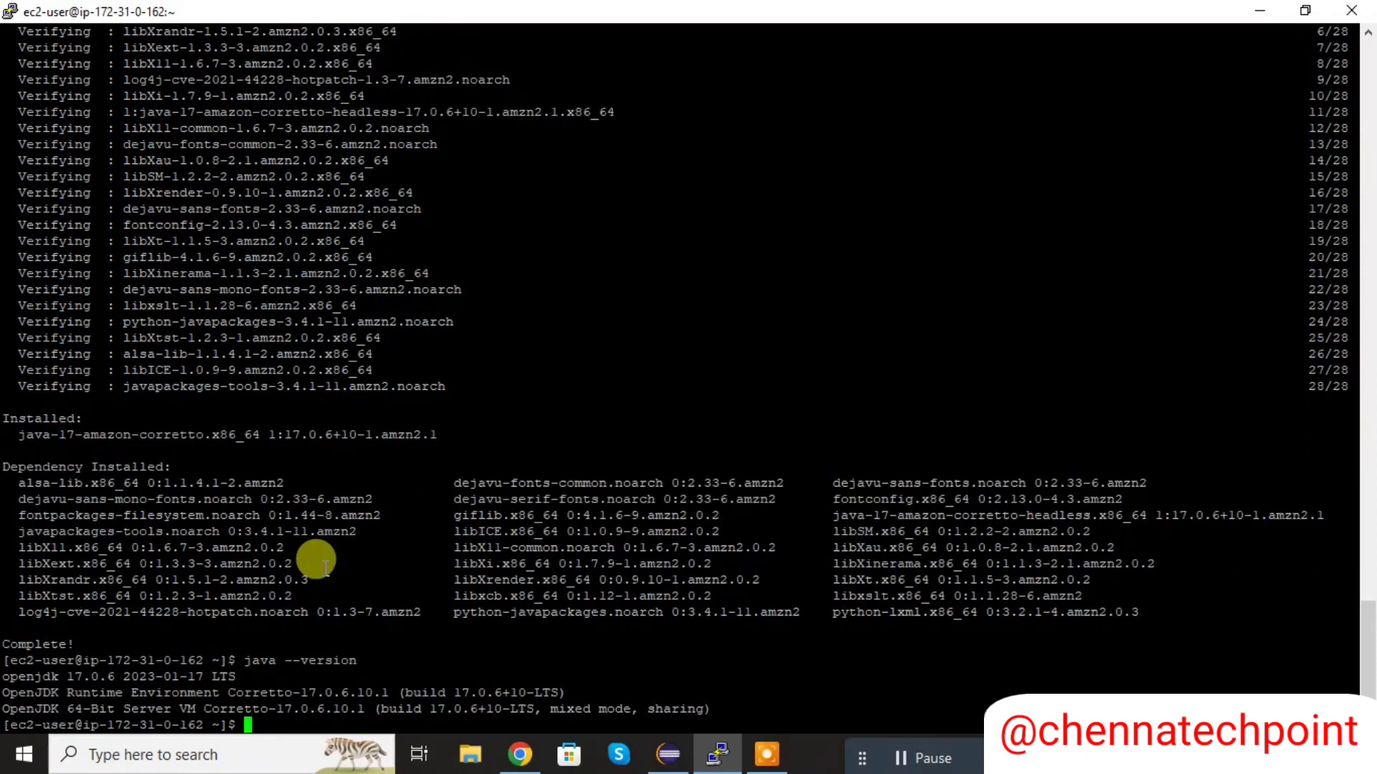
- Clear the terminal and list the files in the home directory with ls
{"action": "type", "text": "clear"}
{"action": "key", "text": "Return"}
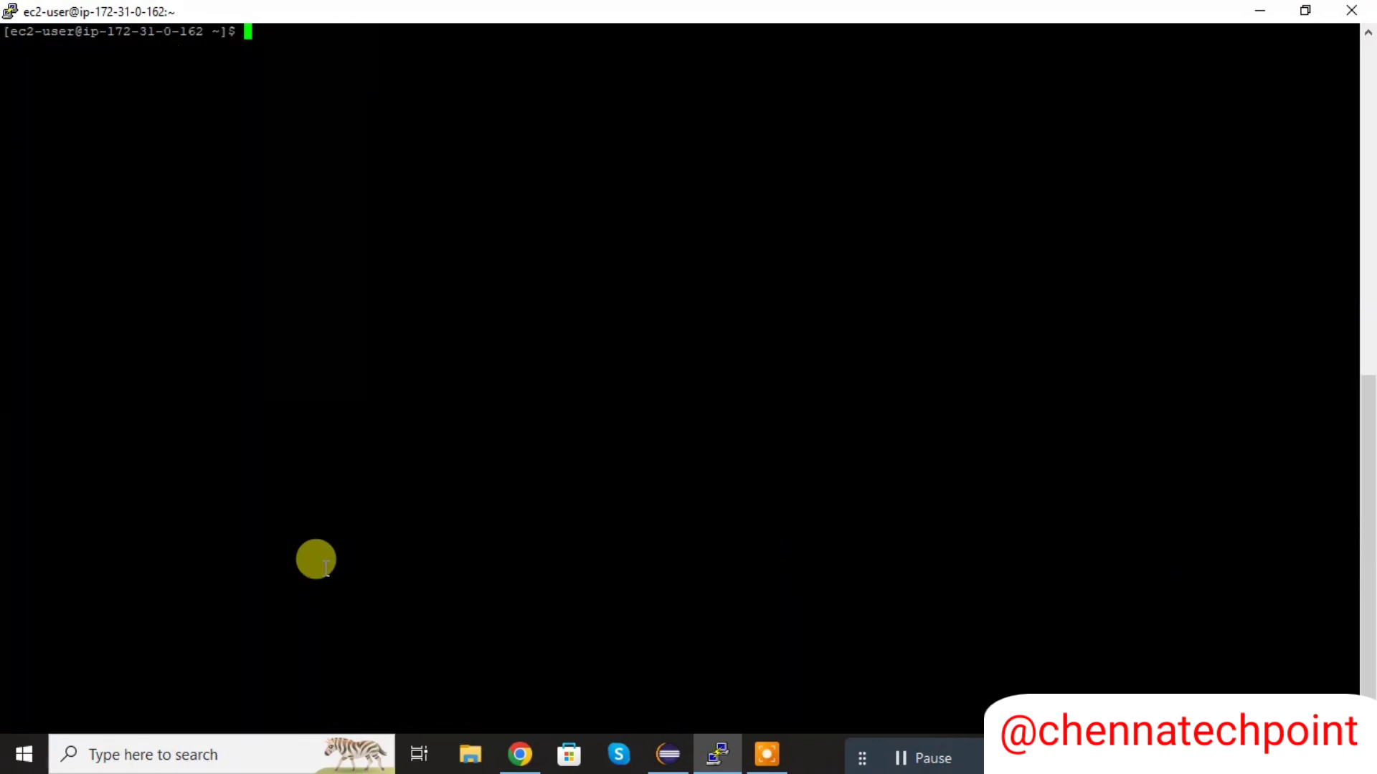
{"action": "type", "text": "ls"}
{"action": "key", "text": "Return"}
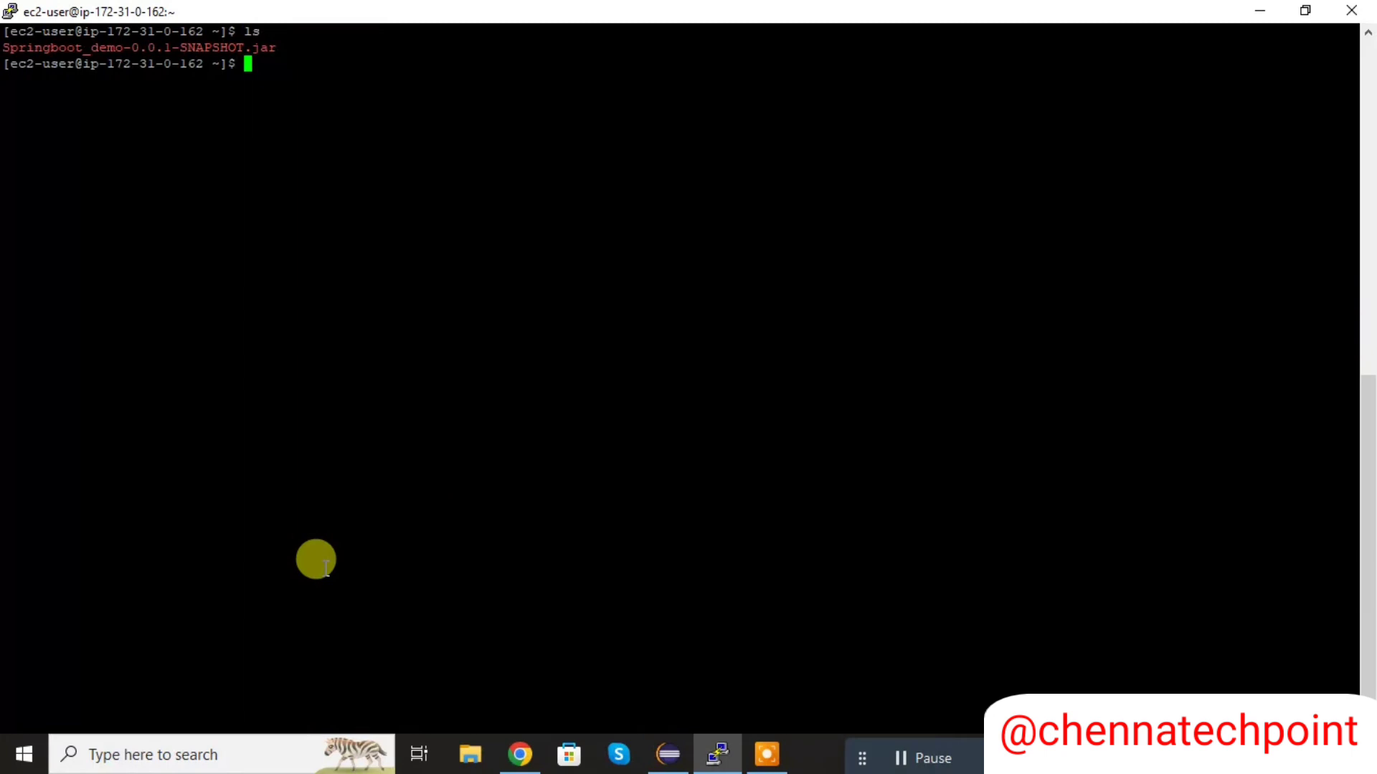
- Start the application with java -jar Springboot_demo-0.0.1-SNAPSHOT.jar and highlight the Tomcat port in the startup log
{"action": "type", "text": "java -jar A"}
{"action": "key", "text": "BackSpace"}
{"action": "type", "text": "s"}
{"action": "key", "text": "BackSpace"}
{"action": "type", "text": "S"}
{"action": "key", "text": "Tab"}
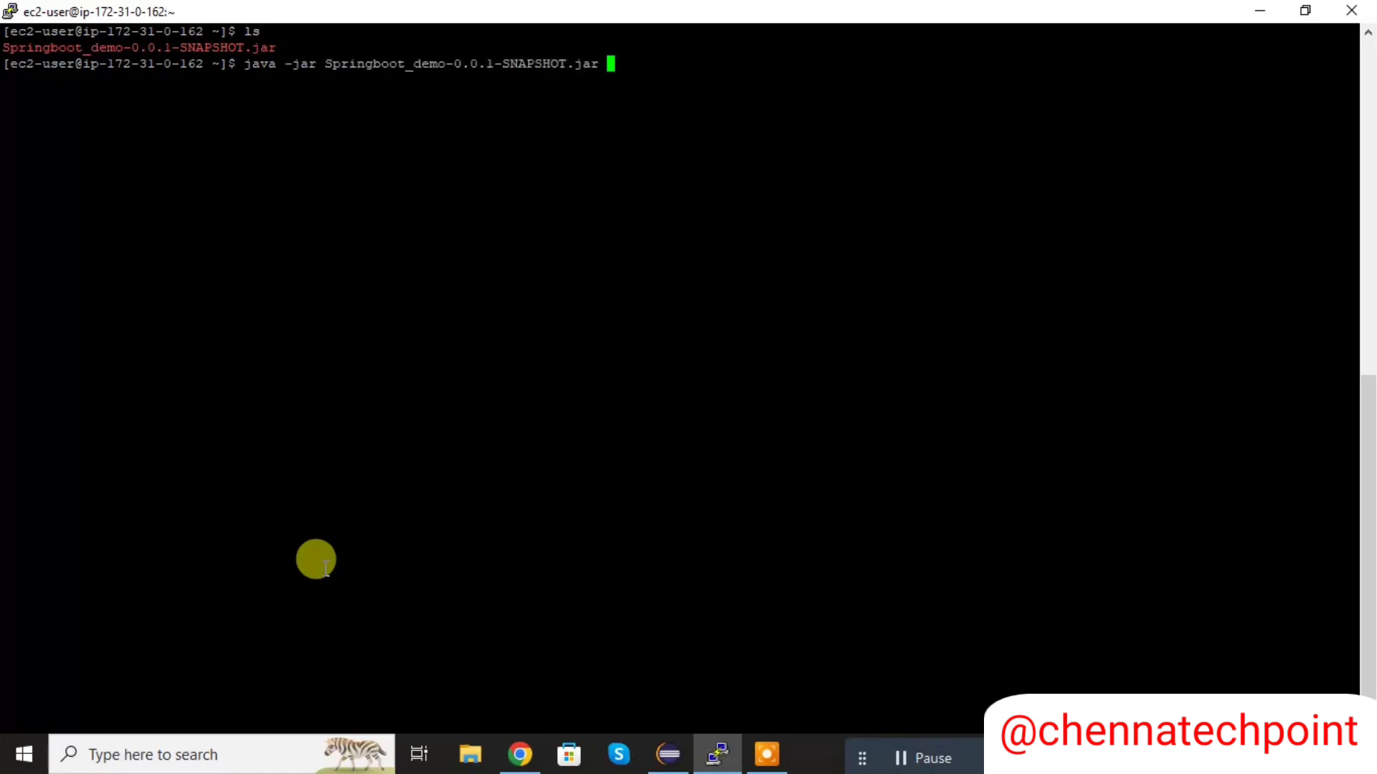
{"action": "key", "text": "Return"}
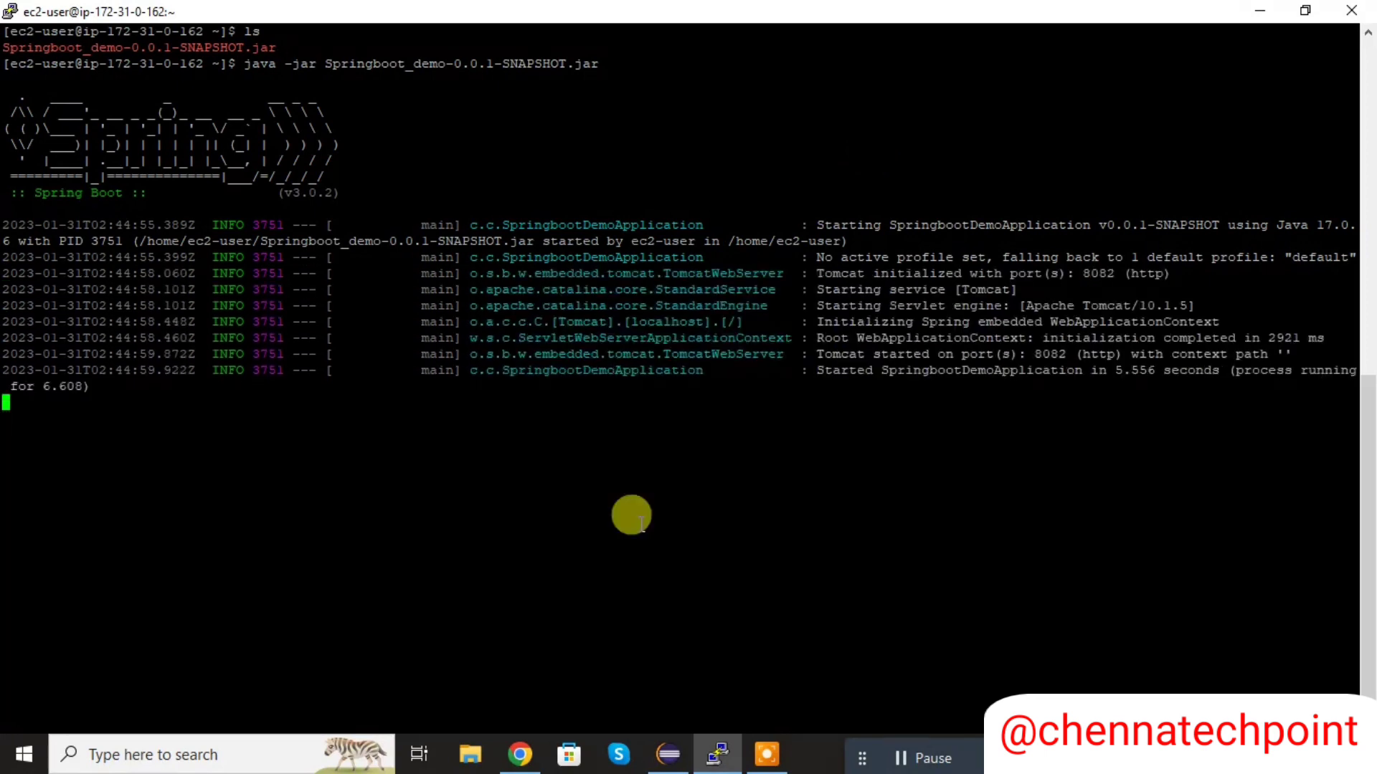
{"action": "left_click_drag", "start_coordinate": [1035, 352], "coordinate": [1073, 354]}
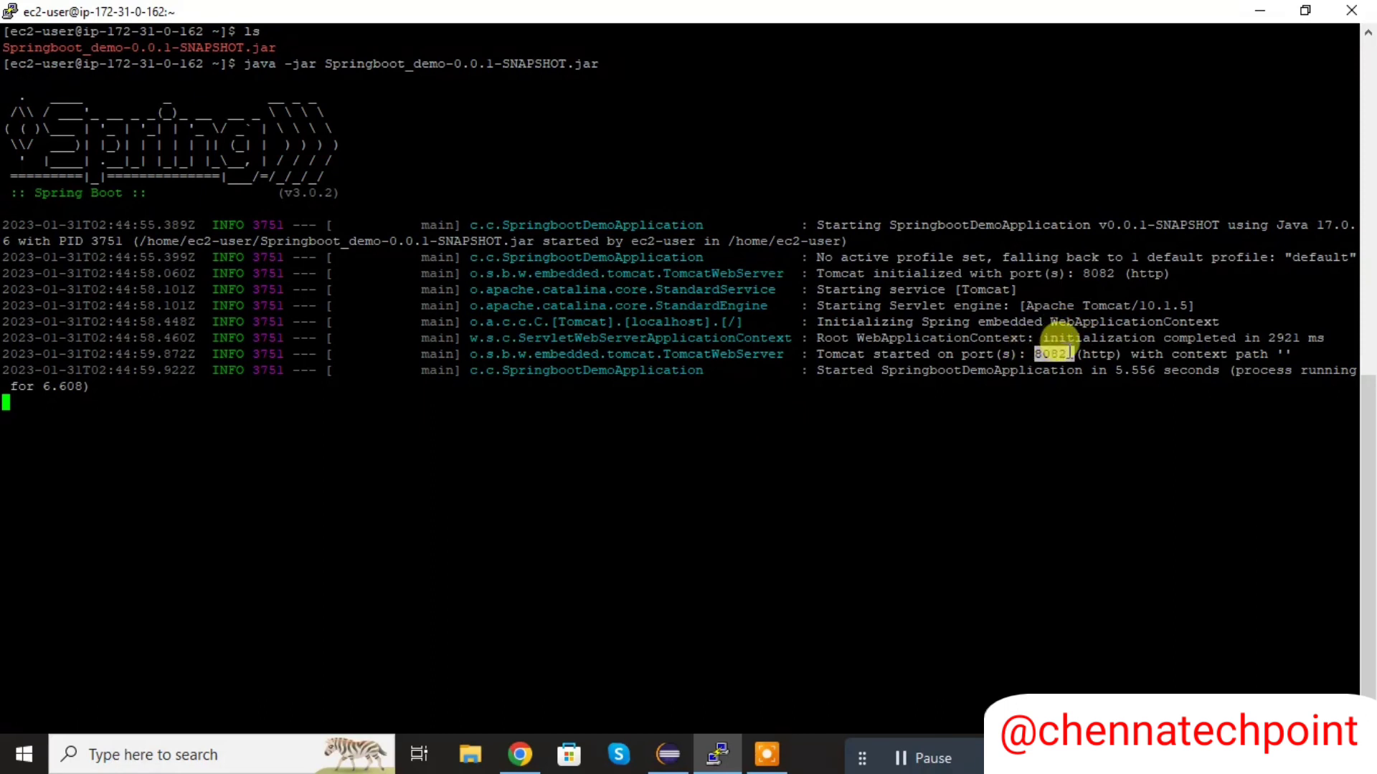
- Switch to Chrome and copy the public IPv4 address from the EC2 instance details page
{"action": "left_click", "coordinate": [529, 754]}
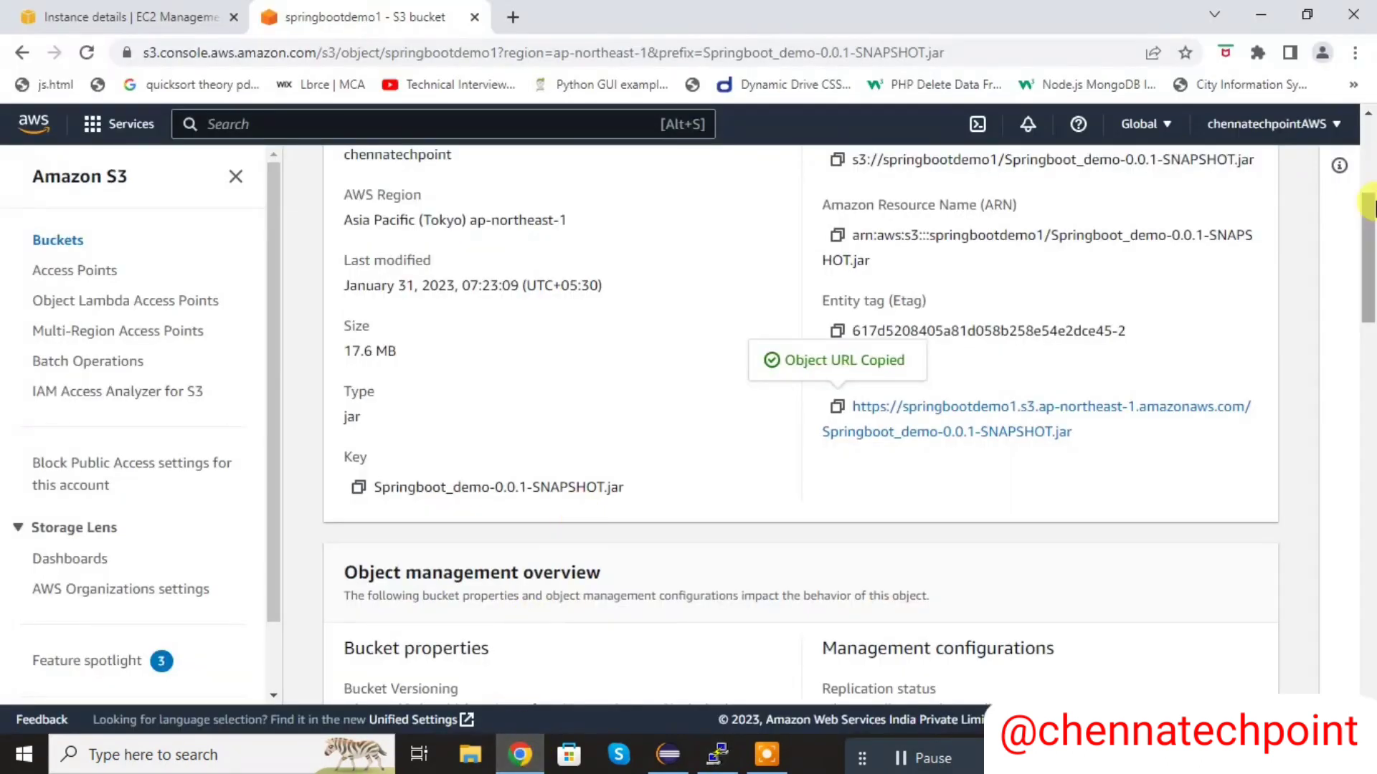
{"action": "left_click_drag", "start_coordinate": [1370, 204], "coordinate": [1371, 92]}
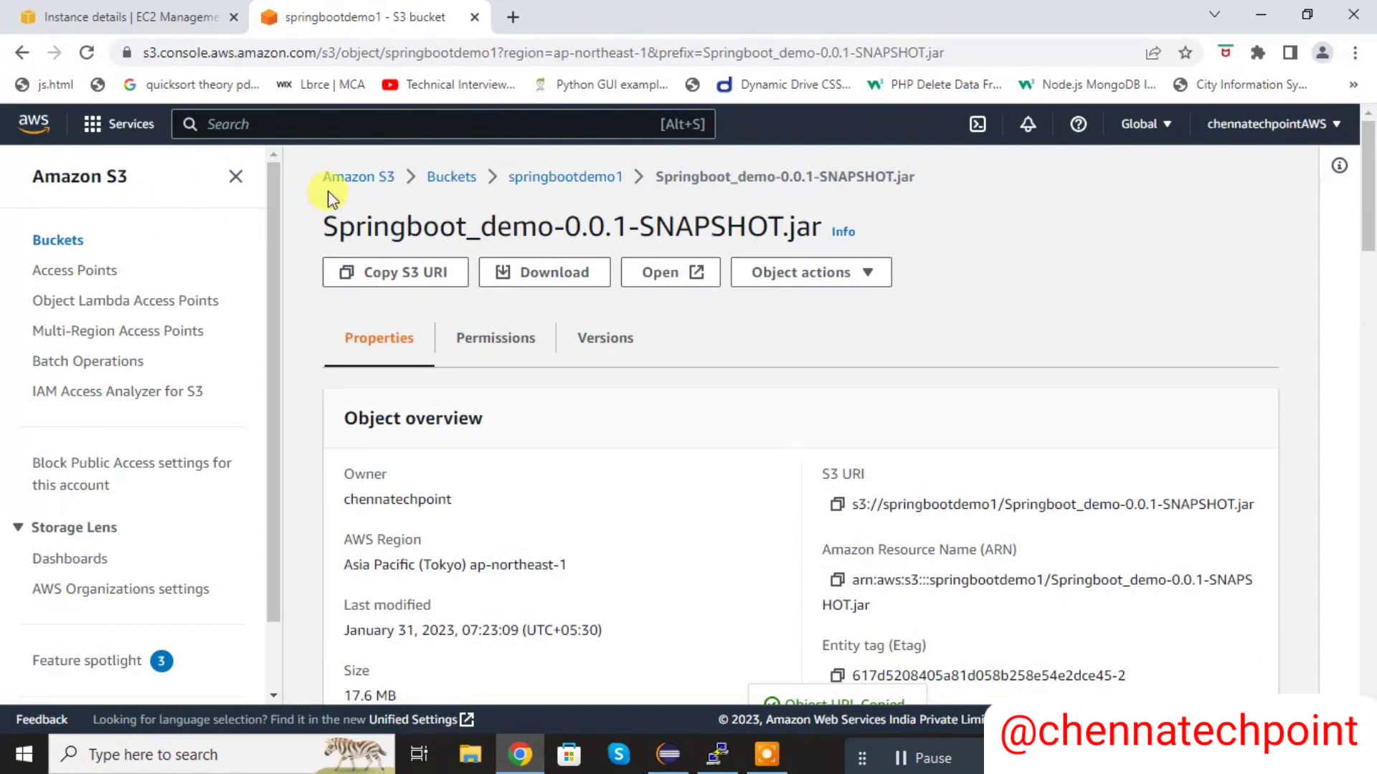
{"action": "left_click", "coordinate": [152, 8]}
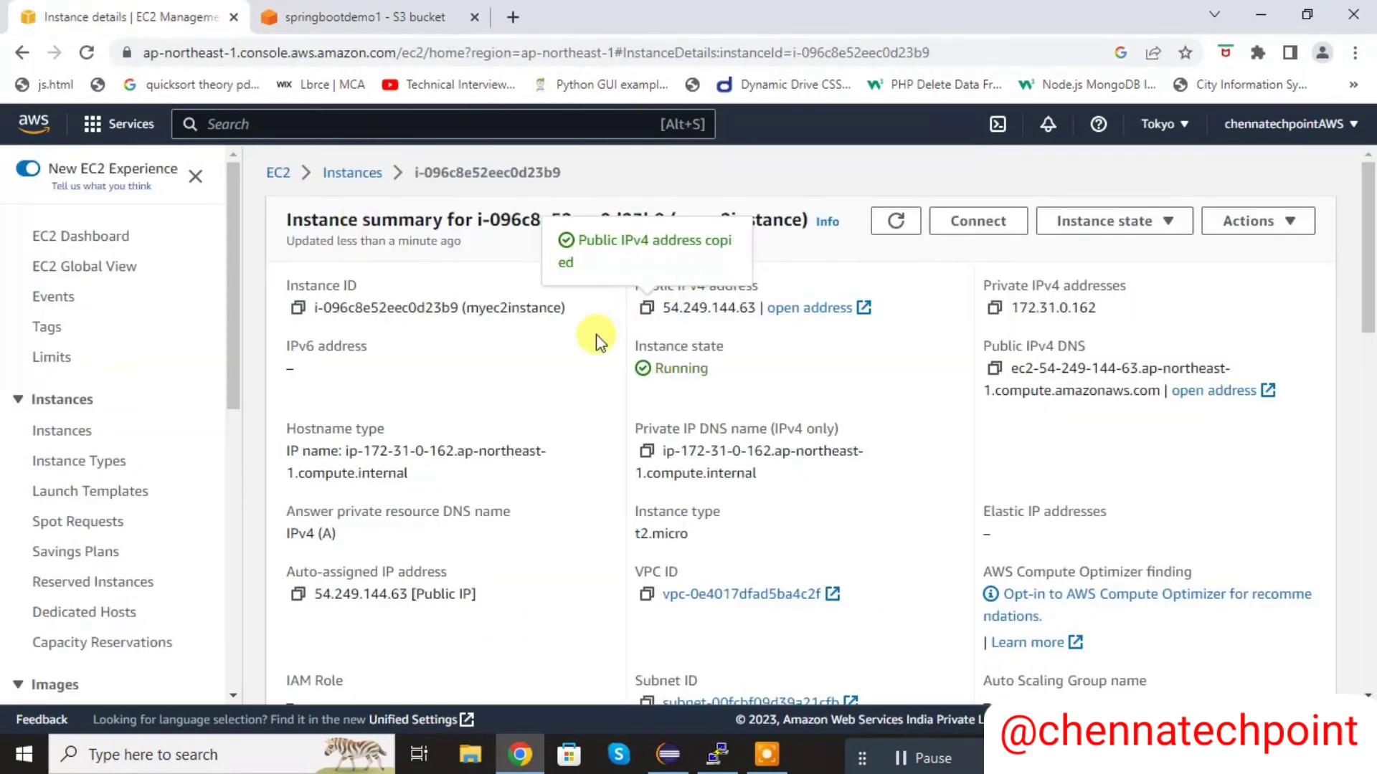
{"action": "left_click", "coordinate": [647, 310]}
- Open 54.249.144.63:8082 in a new browser tab and highlight the text of the page it returns
{"action": "left_click", "coordinate": [519, 13]}
{"action": "key", "text": "ctrl+v"}
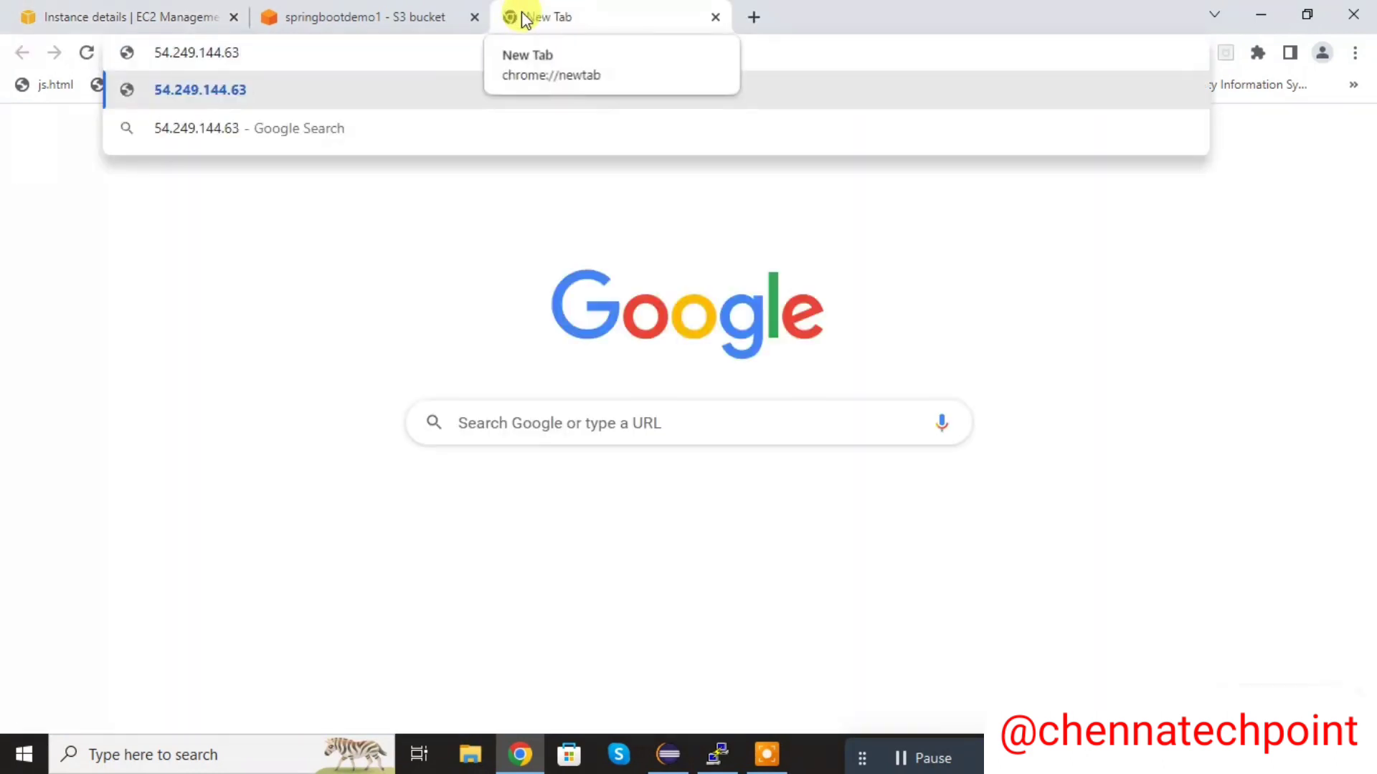
{"action": "type", "text": ":8"}
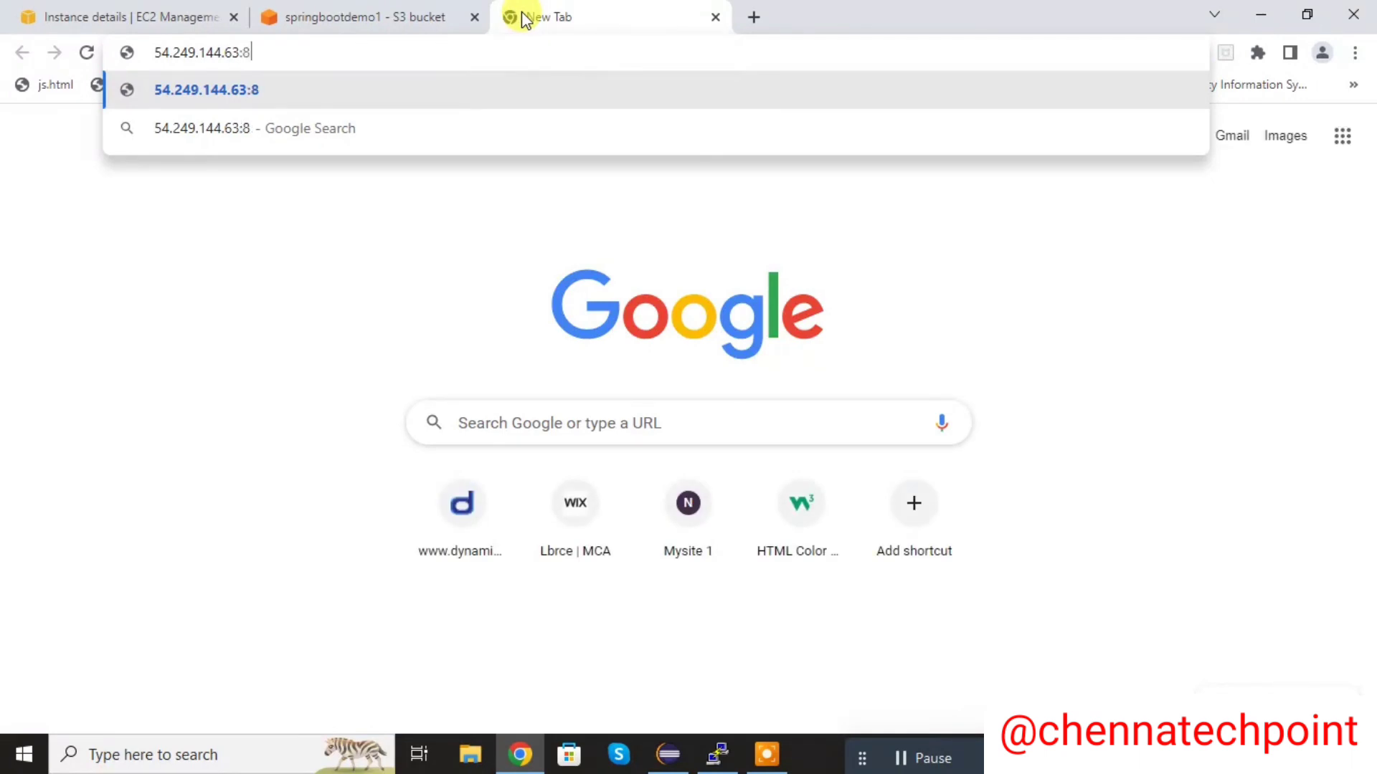
{"action": "type", "text": "082"}
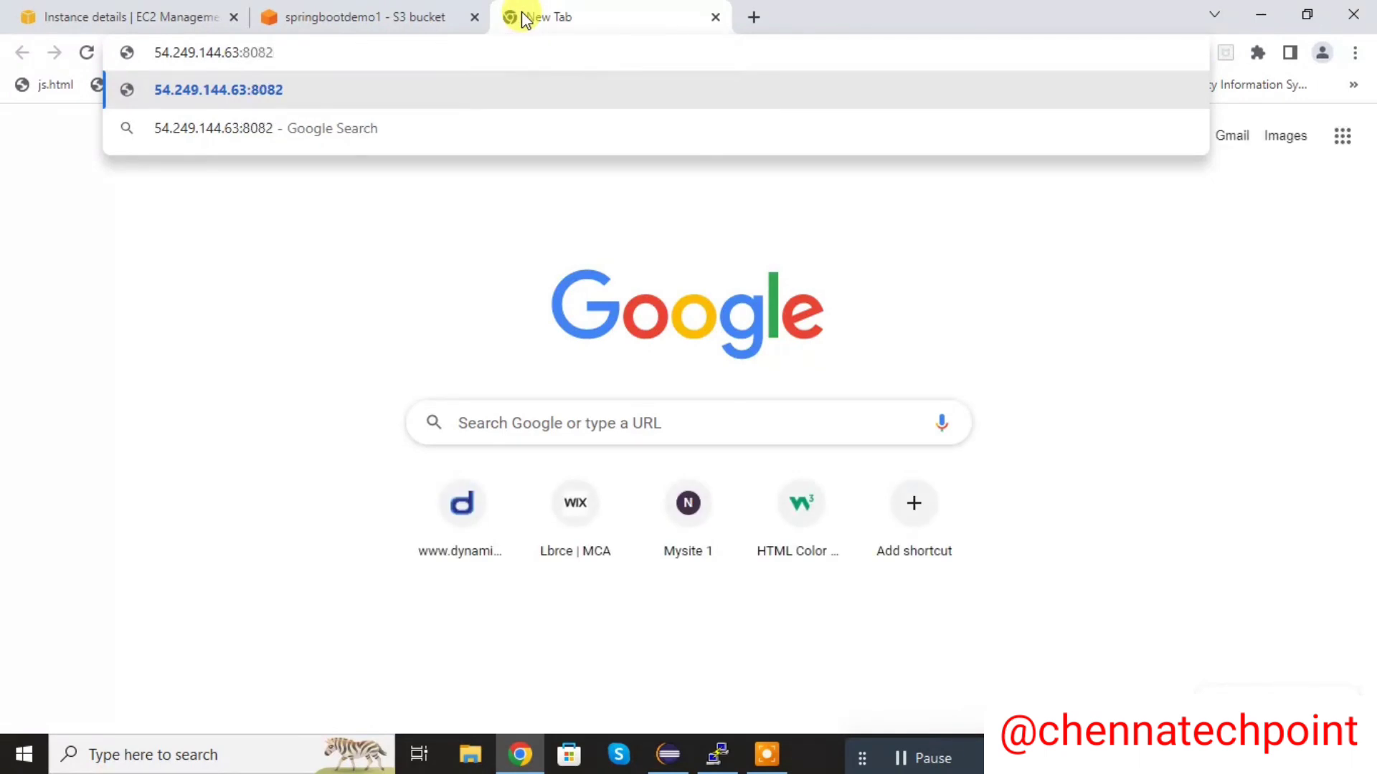
{"action": "key", "text": "Return"}
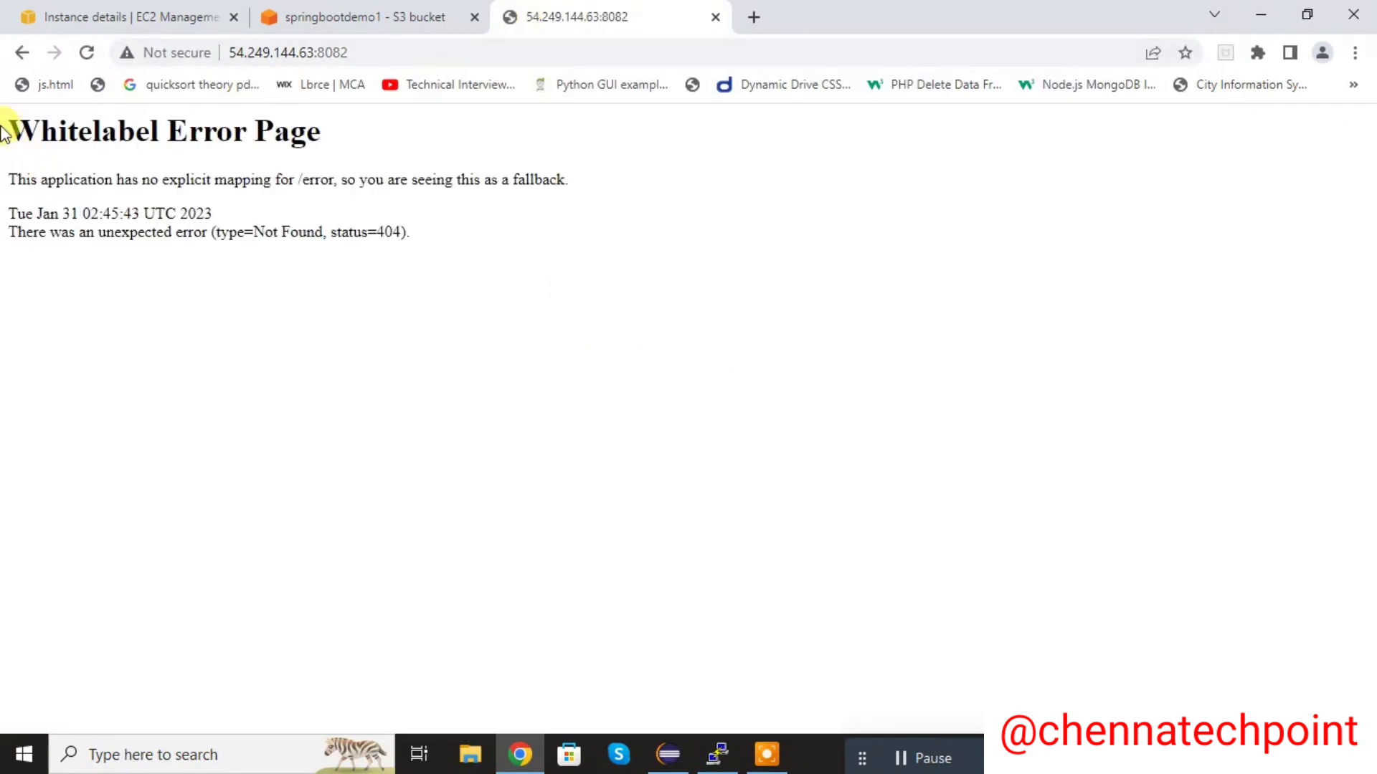
{"action": "left_click_drag", "start_coordinate": [10, 118], "coordinate": [450, 270]}
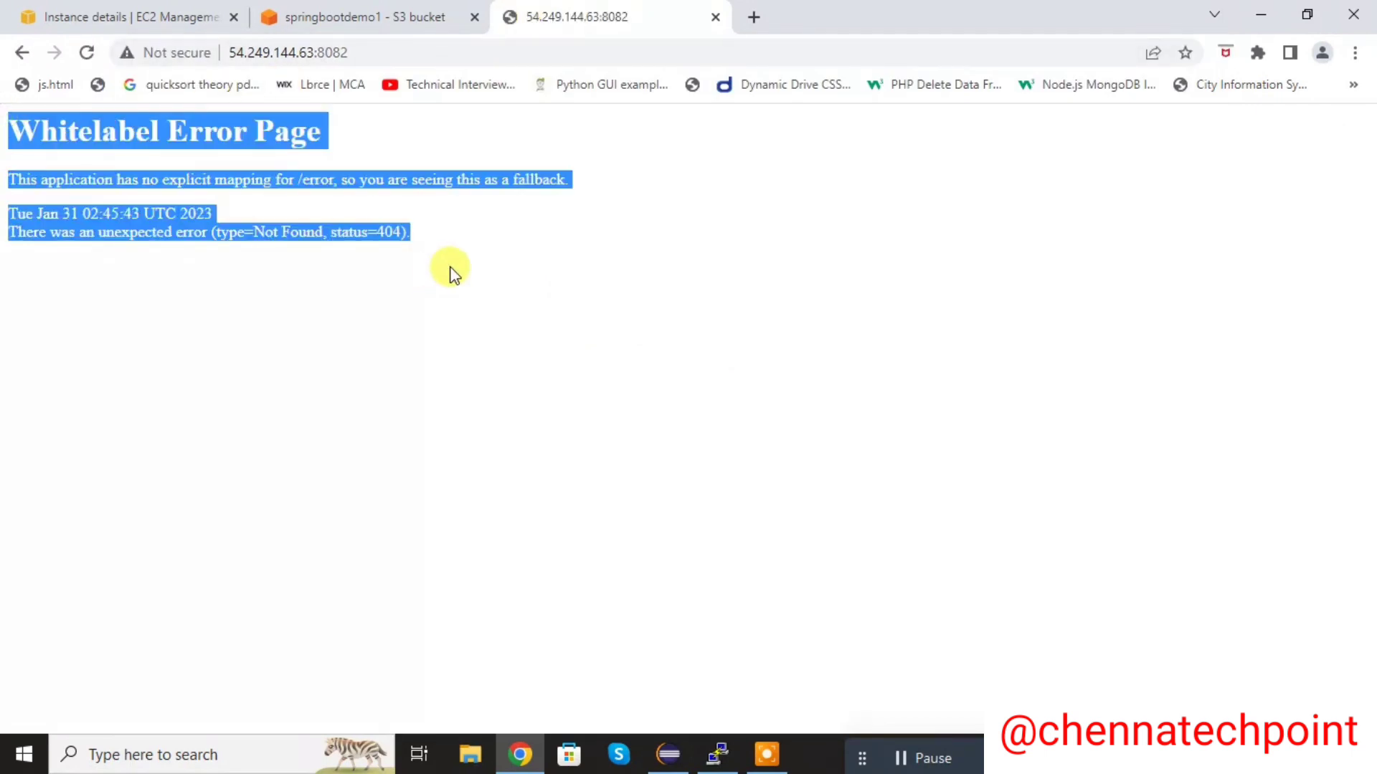
{"action": "left_click", "coordinate": [452, 273]}
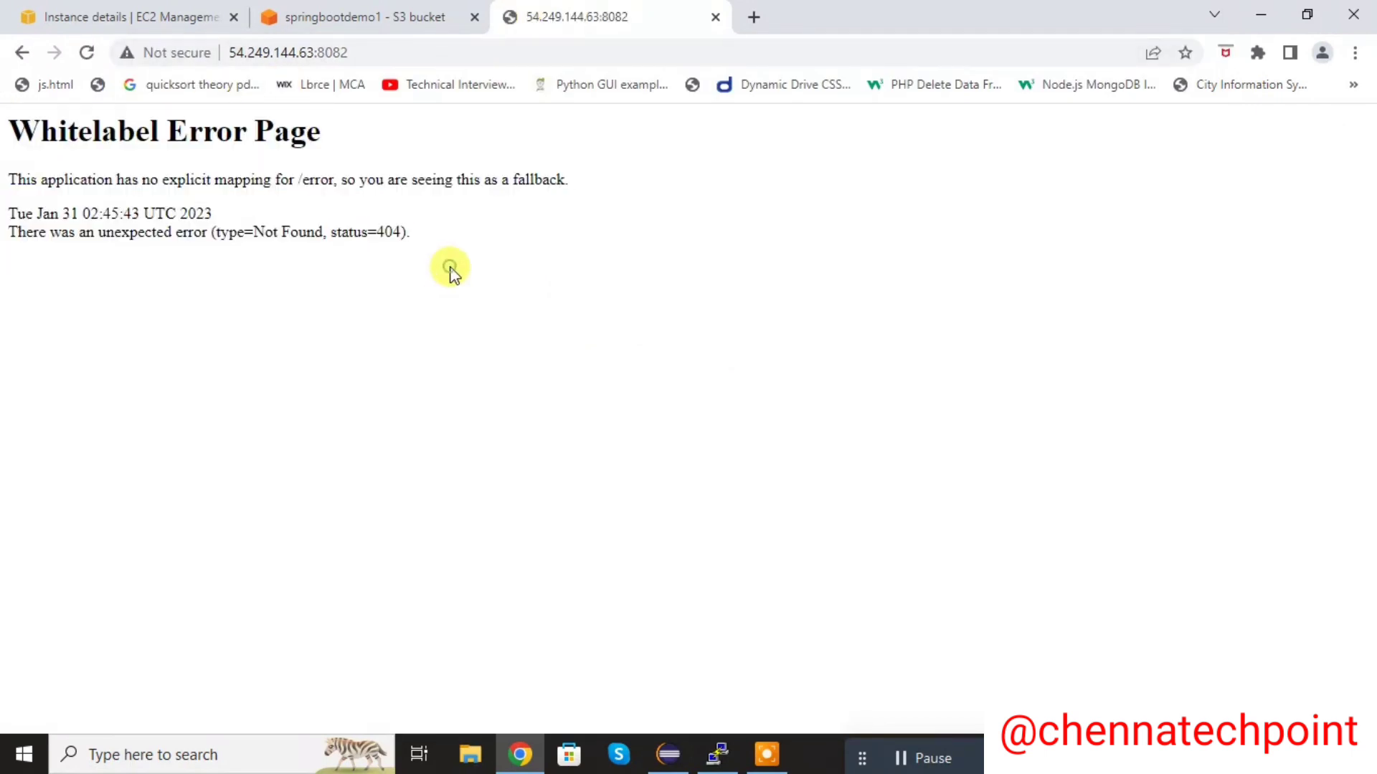
- Switch to Eclipse and open WelcomeRestController.java from the com.chennatechpoint.controller package to check its request mapping
{"action": "left_click", "coordinate": [669, 753]}
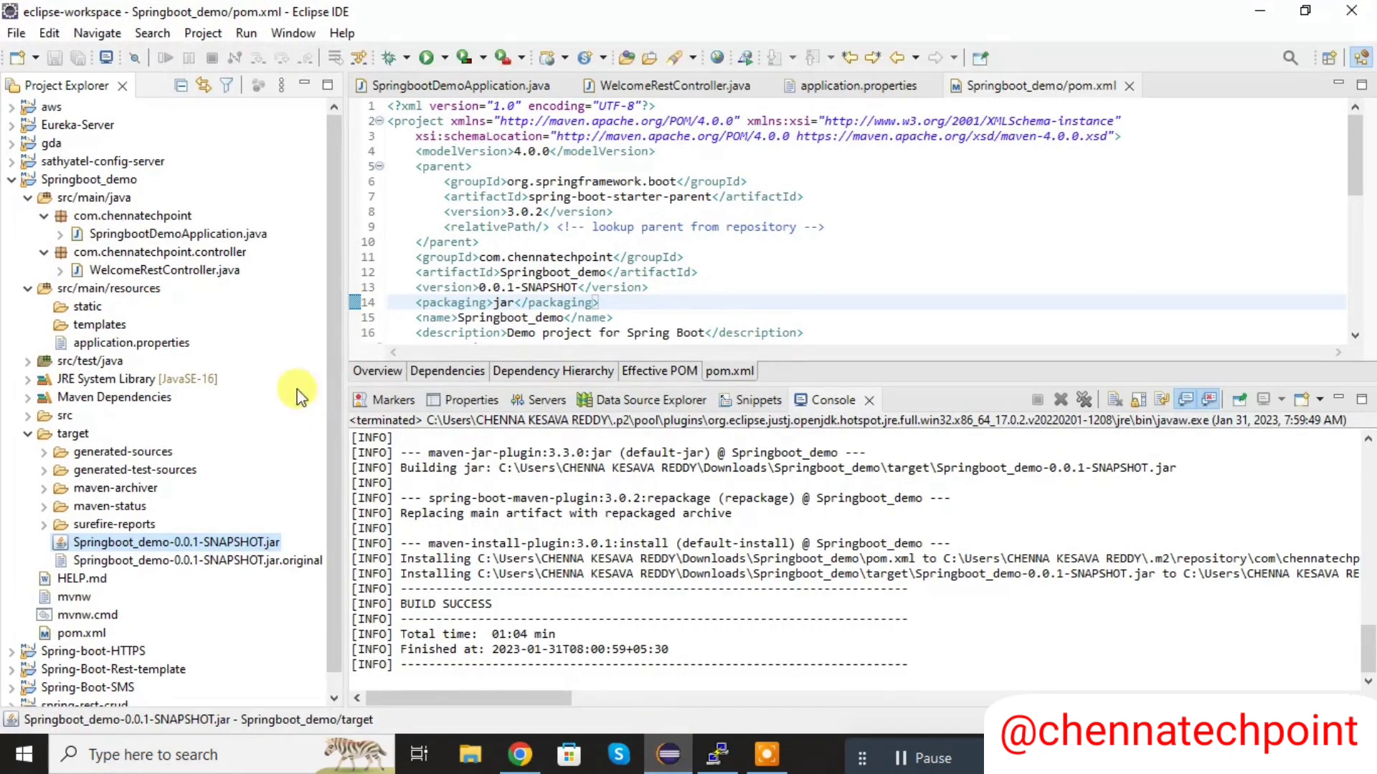
{"action": "left_click", "coordinate": [159, 276]}
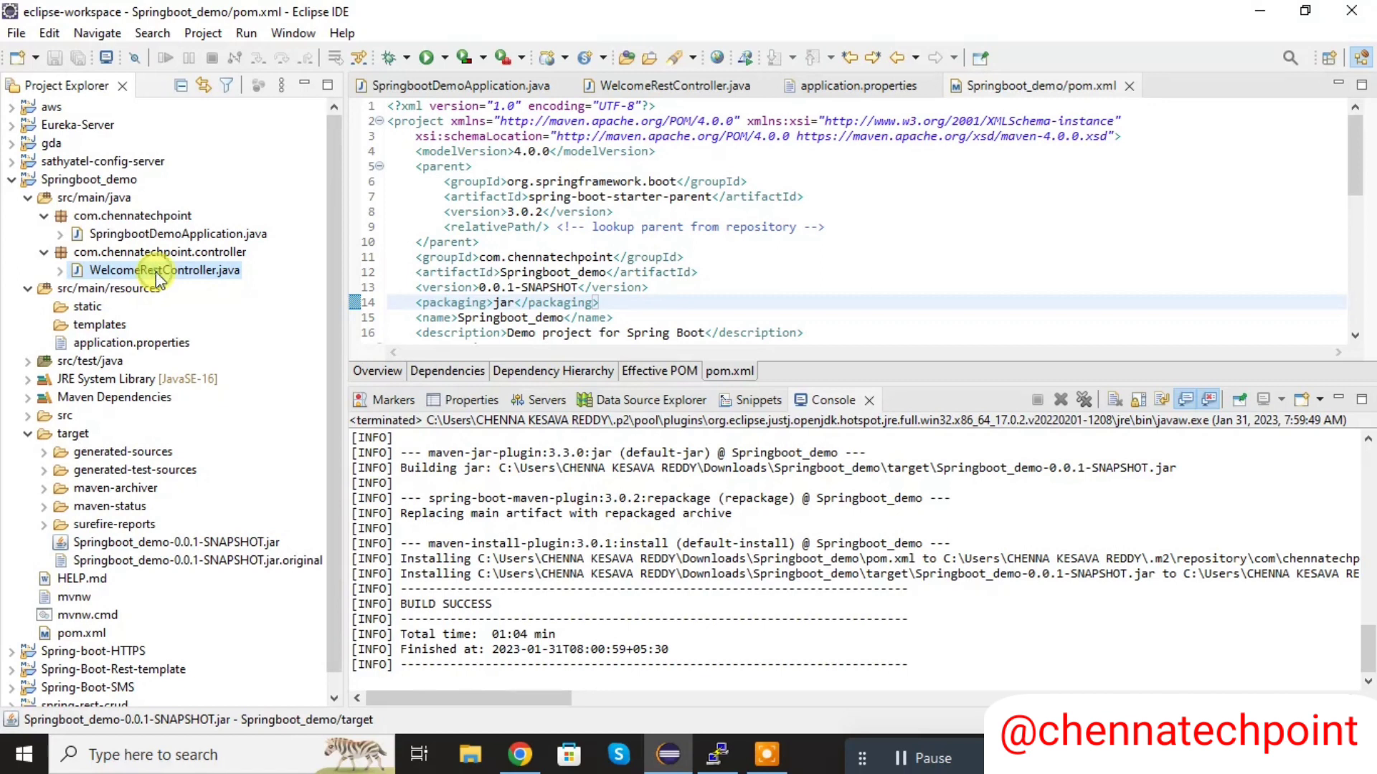
{"action": "double_click", "coordinate": [156, 272]}
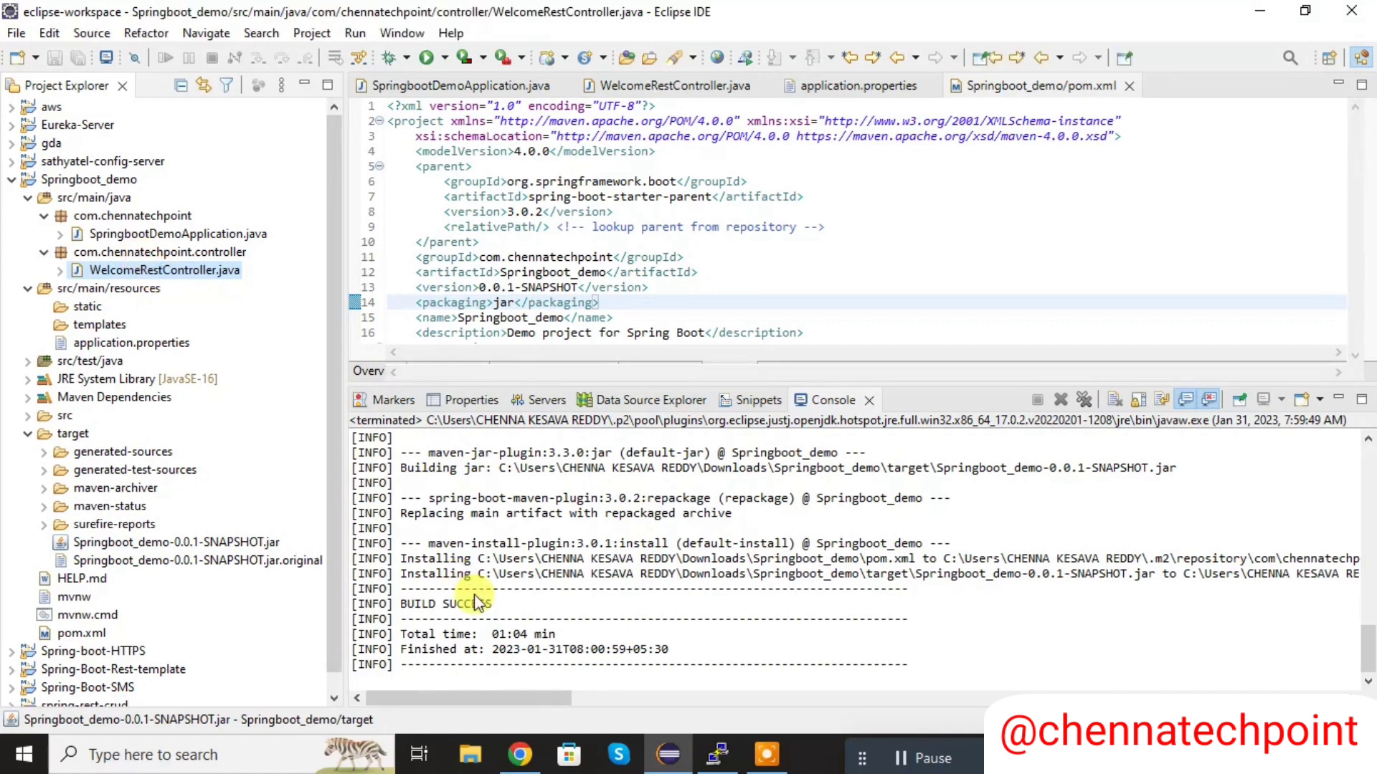
- Return to Chrome, load 54.249.144.63:8082/hello and highlight the message on the page
{"action": "mouse_move", "coordinate": [538, 755]}
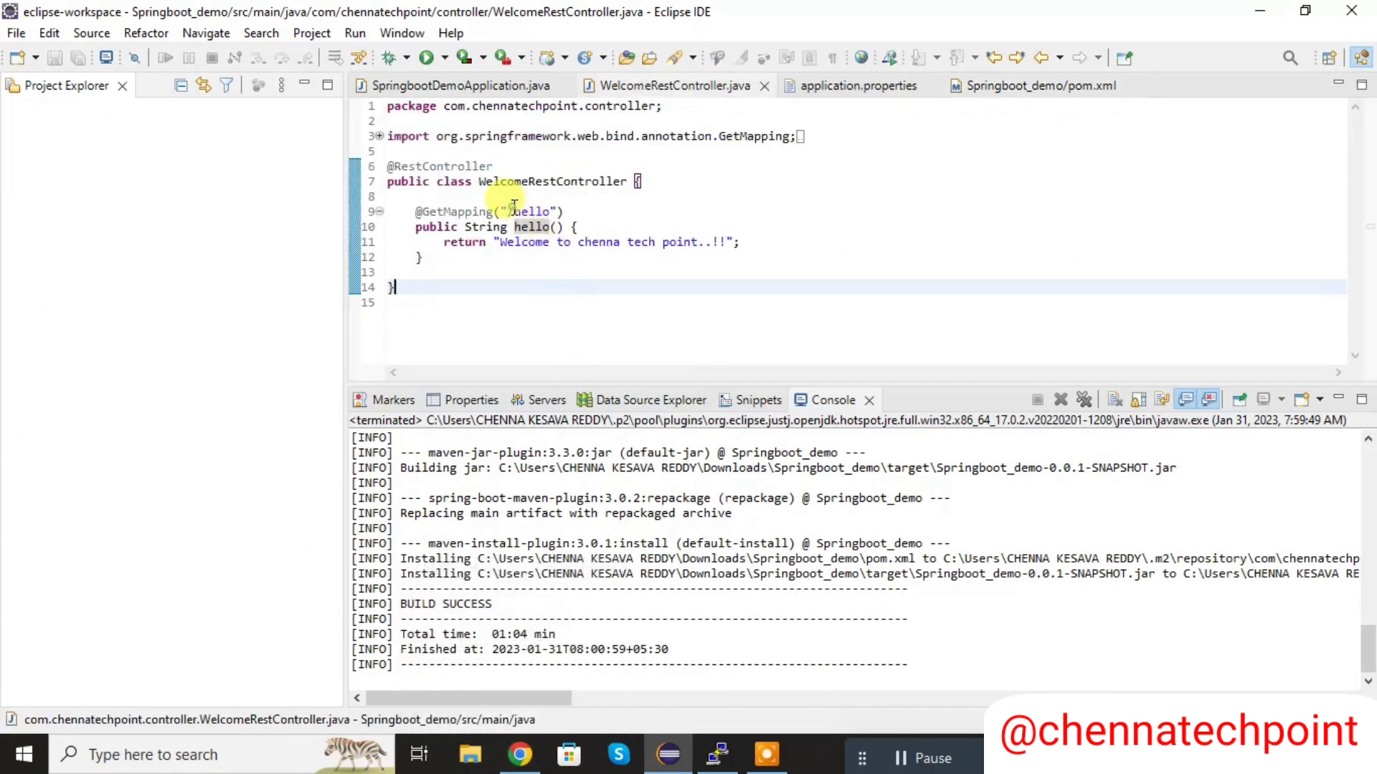
{"action": "left_click", "coordinate": [530, 755]}
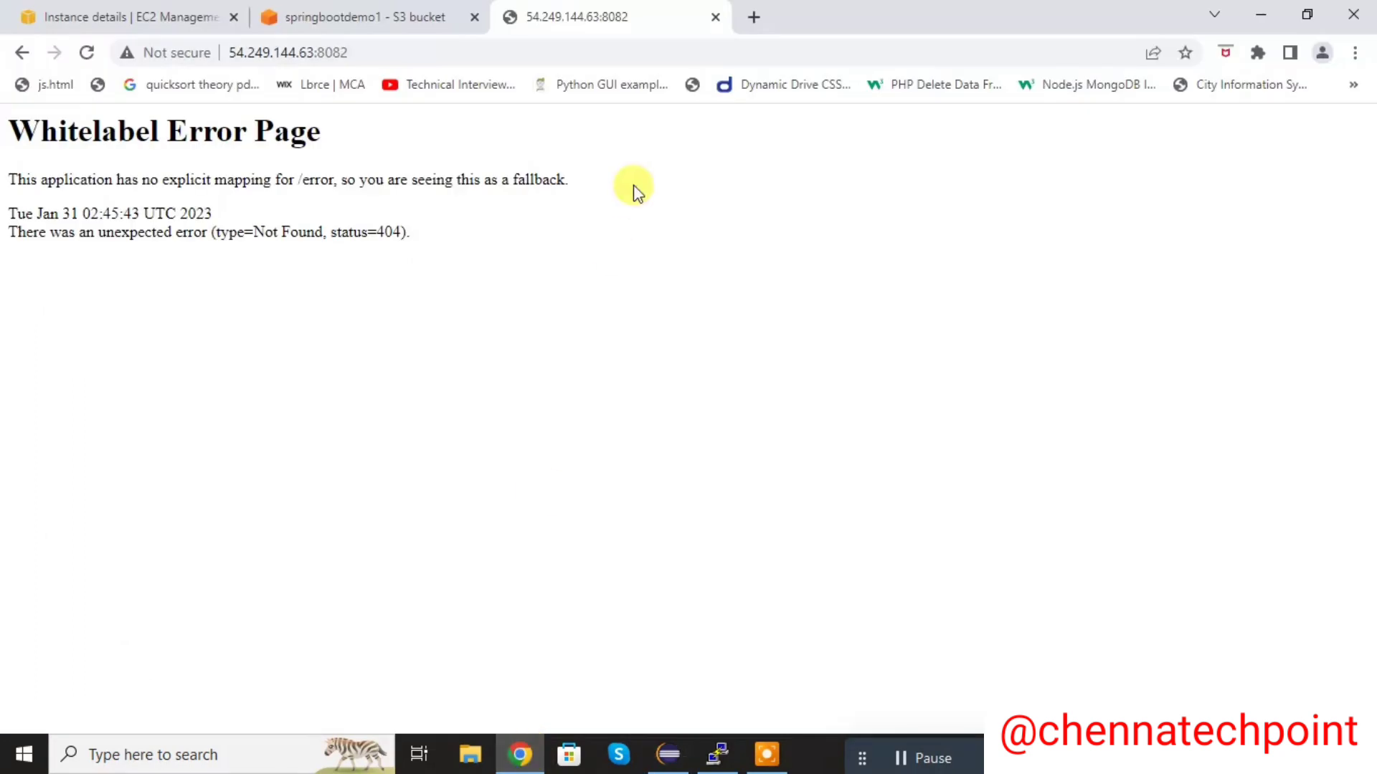
{"action": "left_click", "coordinate": [466, 43]}
{"action": "left_click", "coordinate": [465, 43]}
{"action": "type", "text": "/hello"}
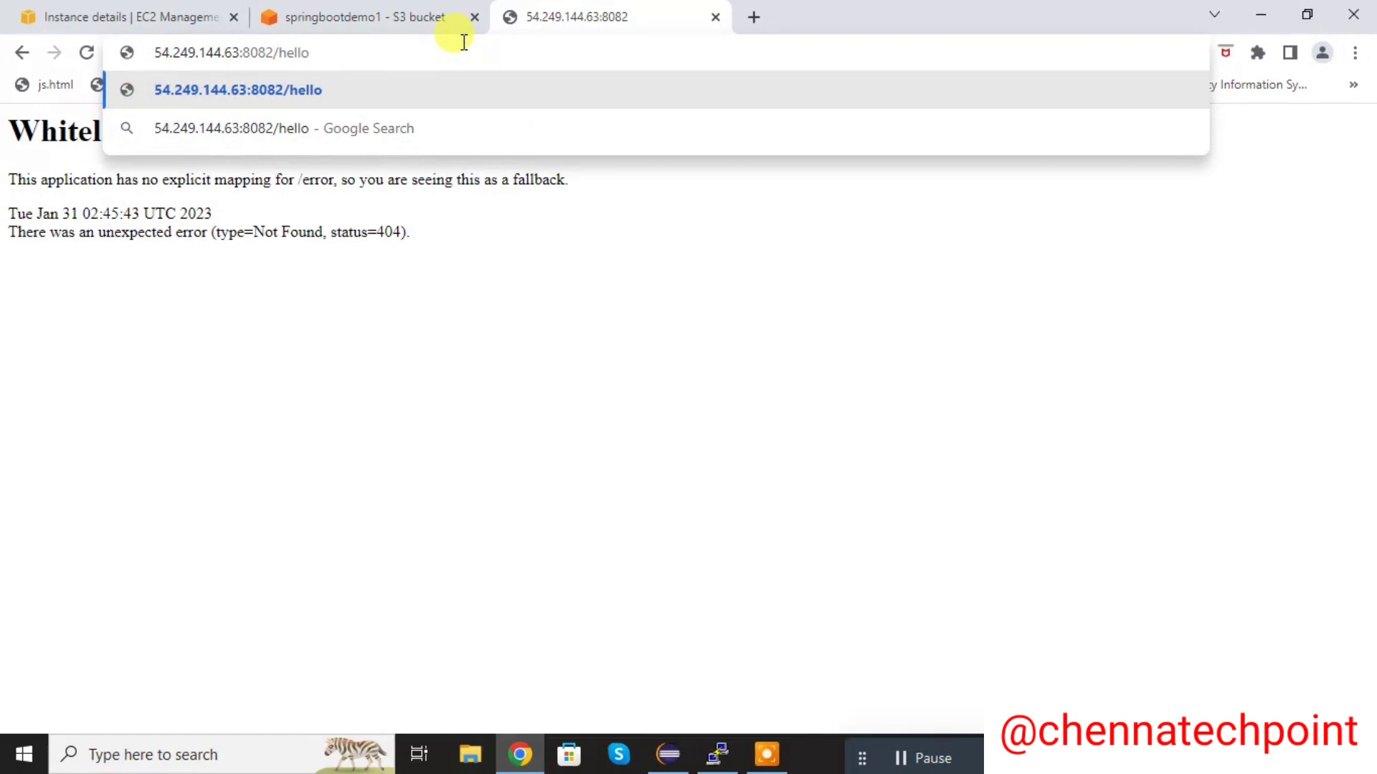
{"action": "key", "text": "Return"}
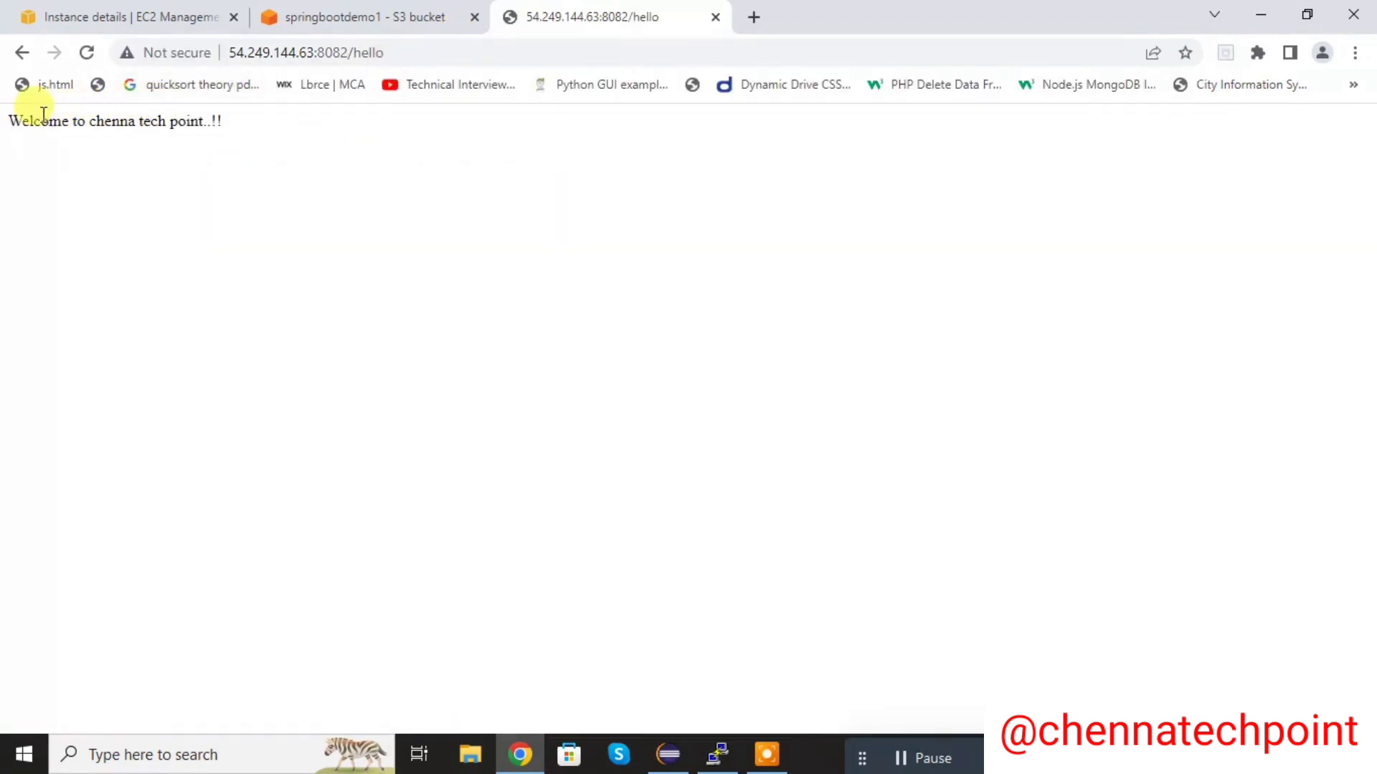
{"action": "left_click_drag", "start_coordinate": [10, 115], "coordinate": [244, 126]}
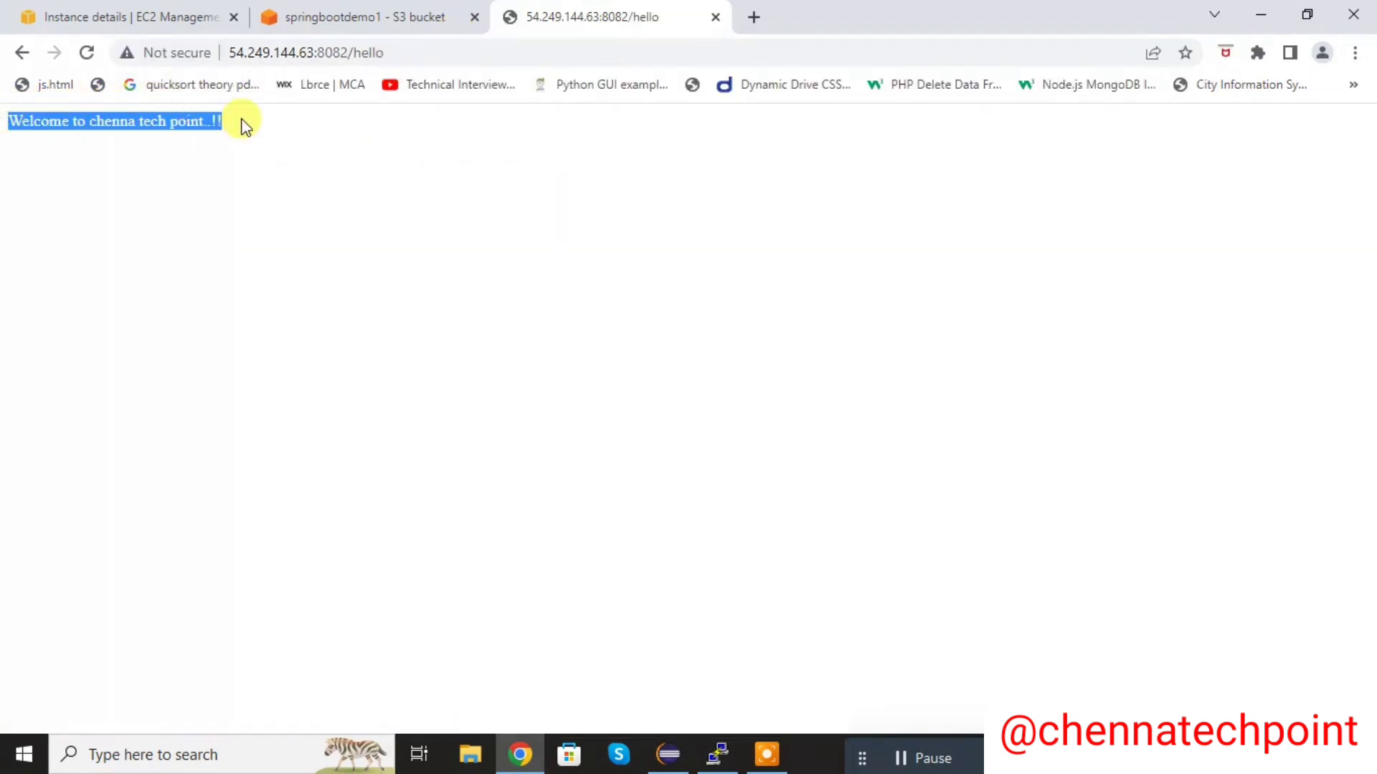
{"action": "left_click", "coordinate": [310, 177]}
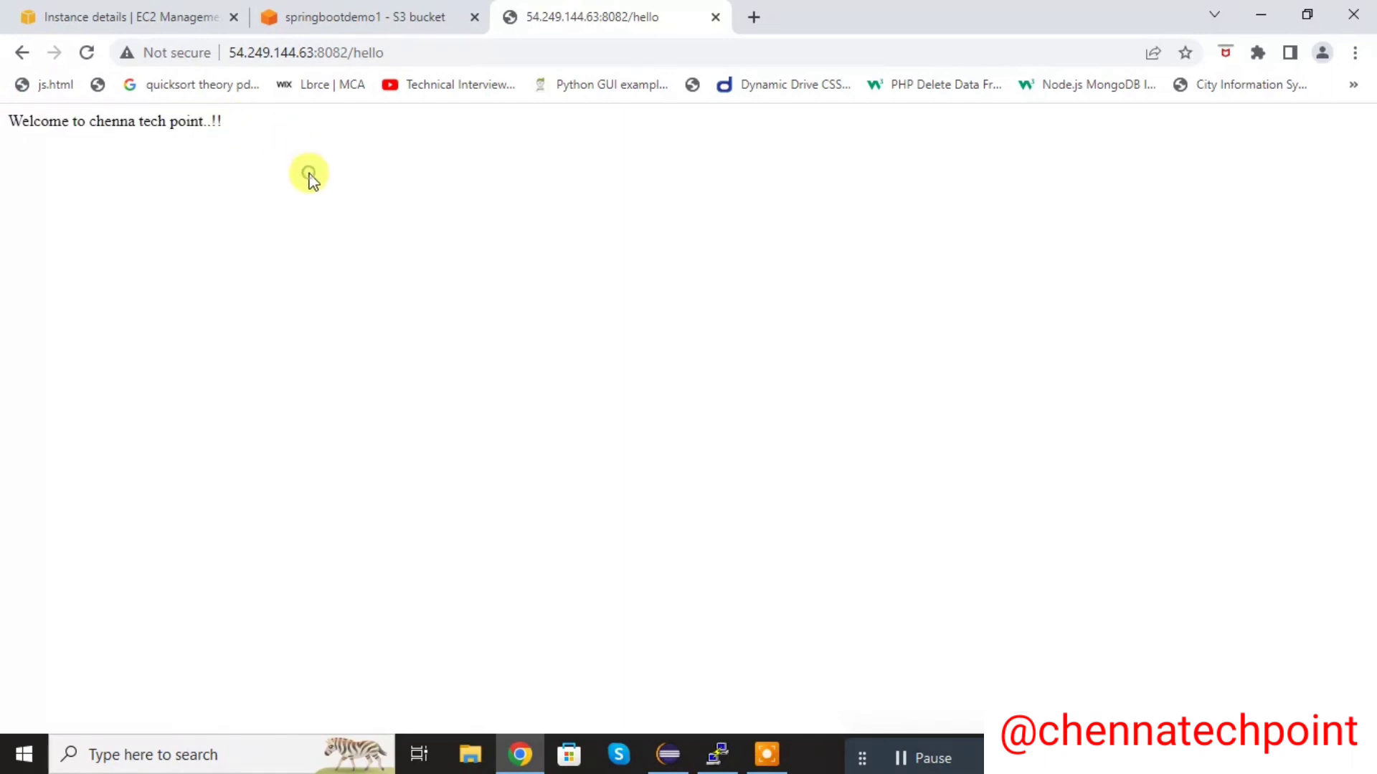